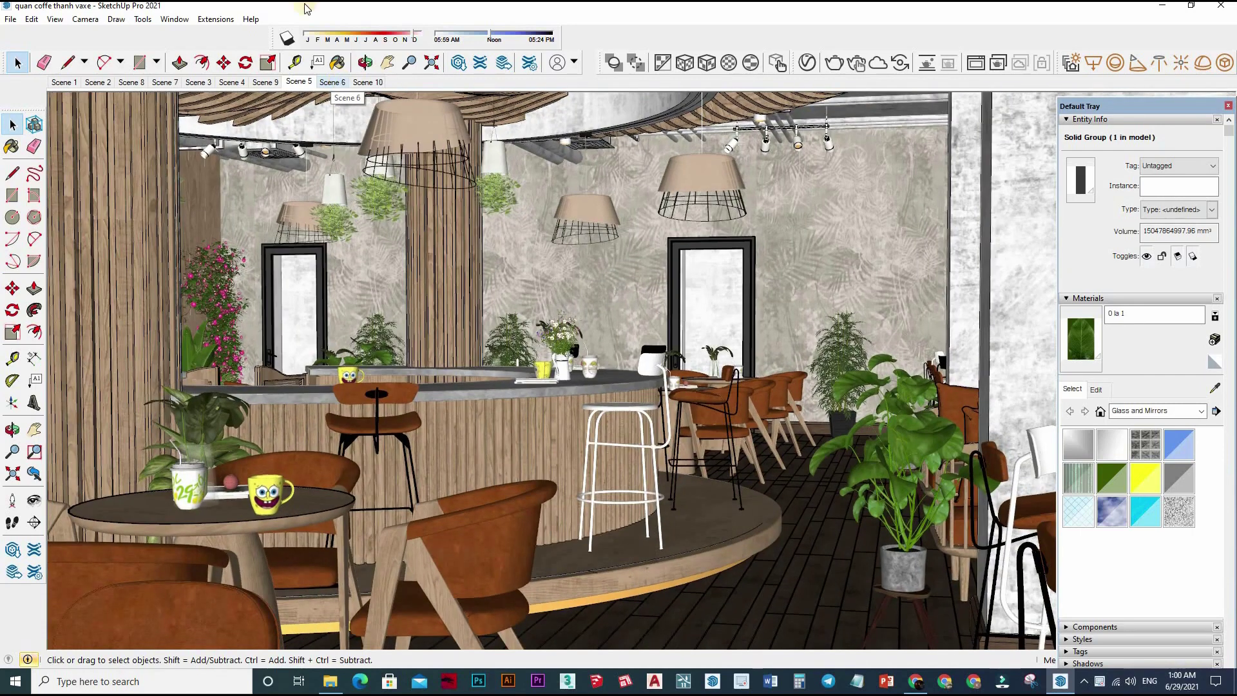
Step: View the café model from the saved cameras Scene 6 and Scene 10
{"action": "left_click", "coordinate": [334, 83]}
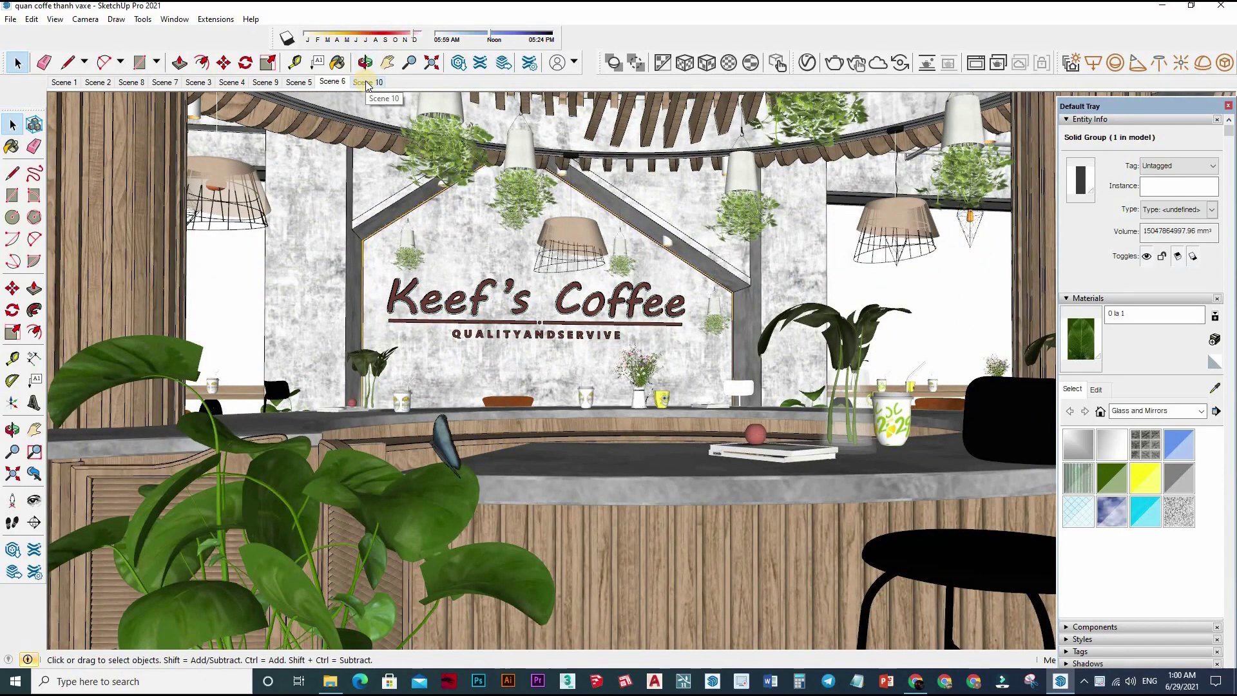
{"action": "left_click", "coordinate": [366, 82]}
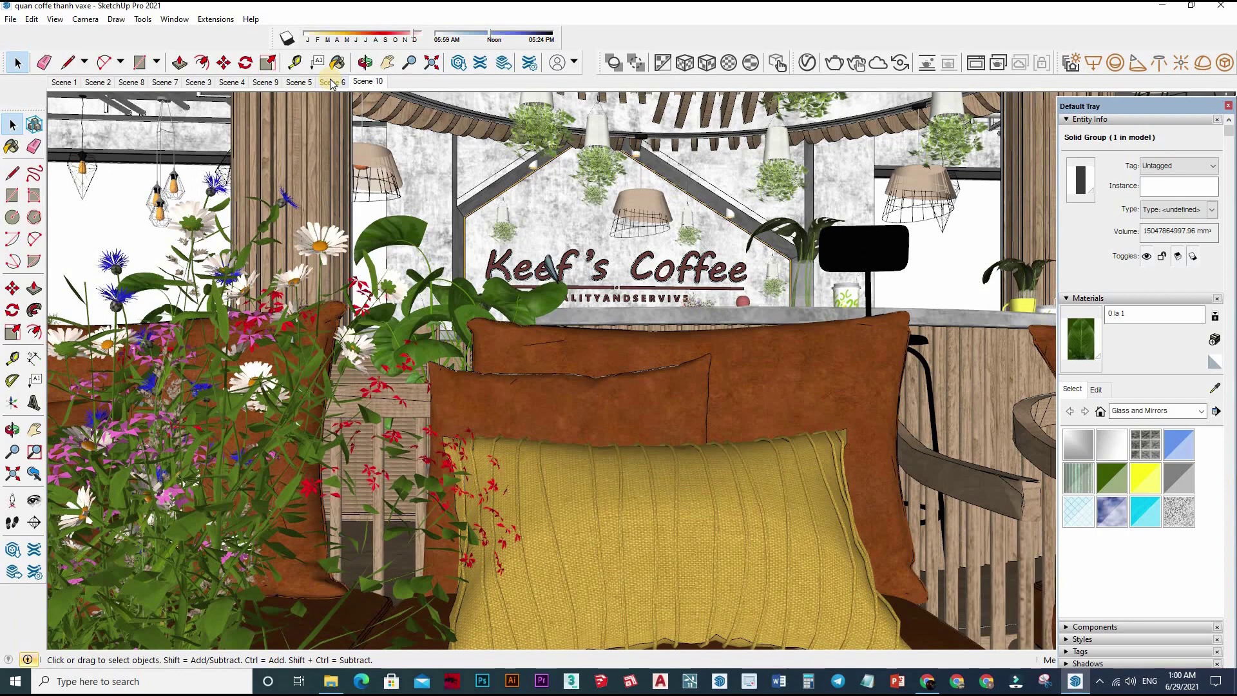
{"action": "left_click", "coordinate": [330, 83]}
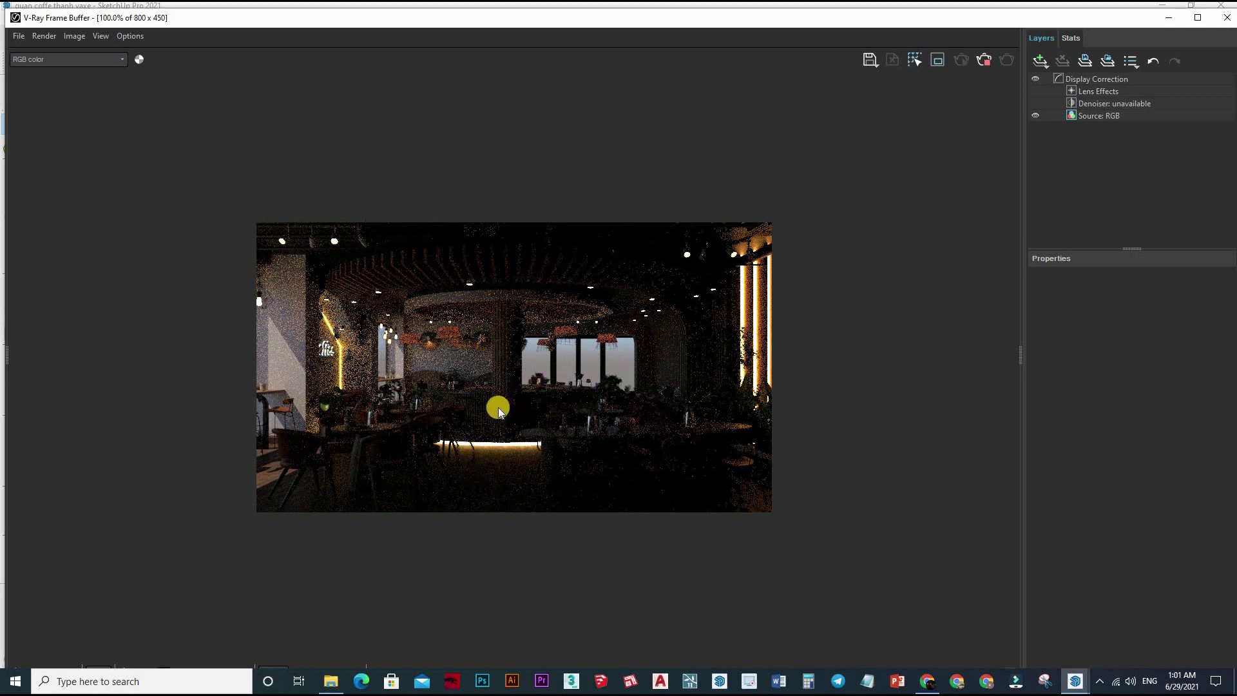
Step: Inspect the noisy café test render up close in the V-Ray Frame Buffer and stop the rendering
{"action": "scroll", "coordinate": [517, 381], "scroll_direction": "up", "scroll_amount": 3}
{"action": "scroll", "coordinate": [386, 438], "scroll_direction": "up", "scroll_amount": 1}
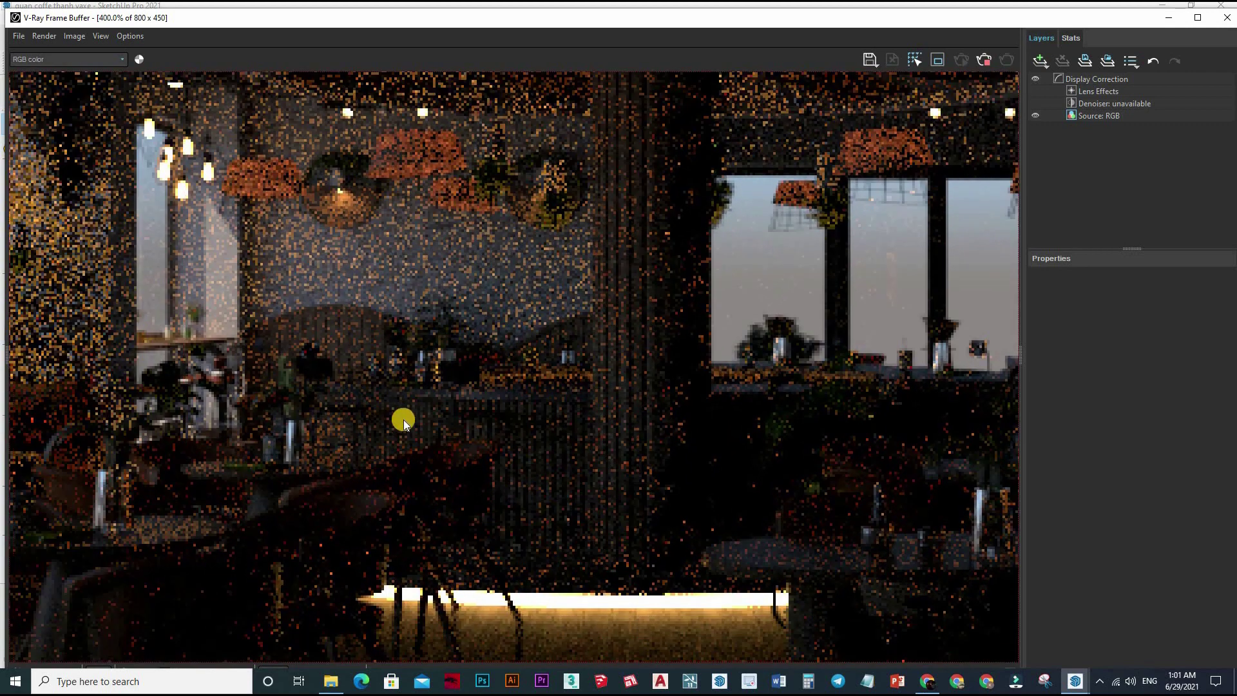
{"action": "scroll", "coordinate": [473, 430], "scroll_direction": "down", "scroll_amount": 1}
{"action": "scroll", "coordinate": [710, 250], "scroll_direction": "down", "scroll_amount": 1}
{"action": "left_click", "coordinate": [986, 61]}
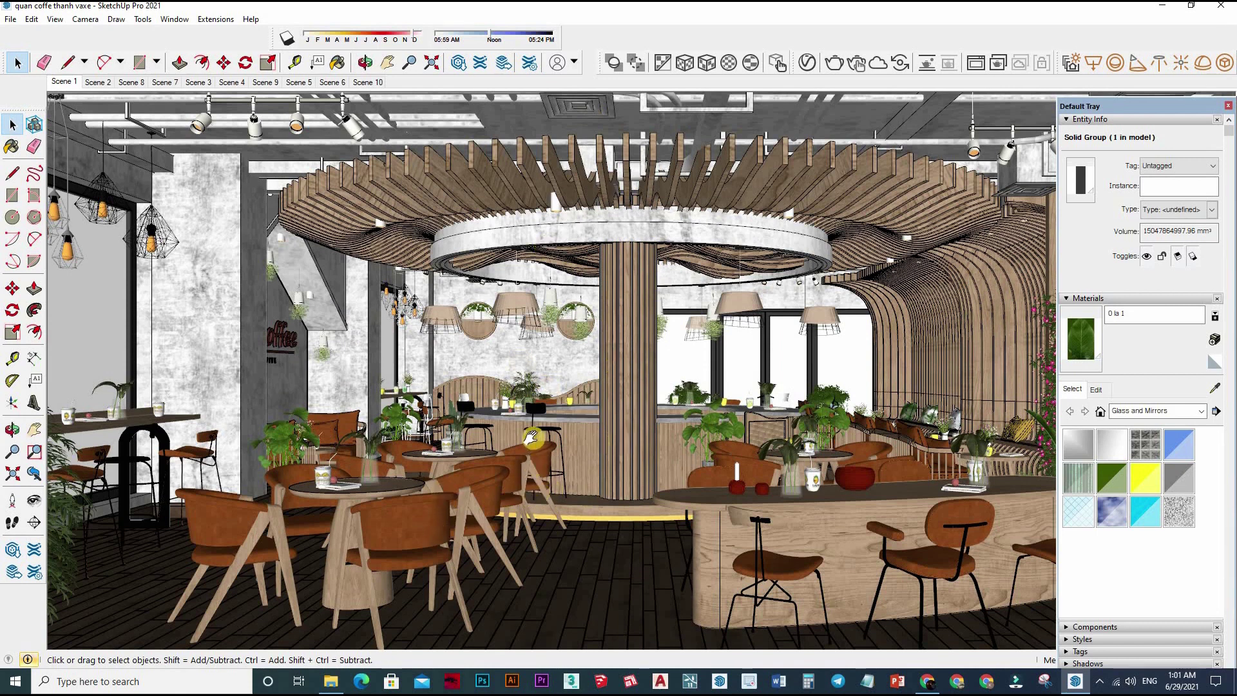
Step: Open the V-Ray Asset Editor beside the counter view and sample the dark wood floor material
{"action": "middle_click_drag", "start_coordinate": [521, 481], "coordinate": [552, 488]}
{"action": "scroll", "coordinate": [566, 499], "scroll_direction": "up", "scroll_amount": 2}
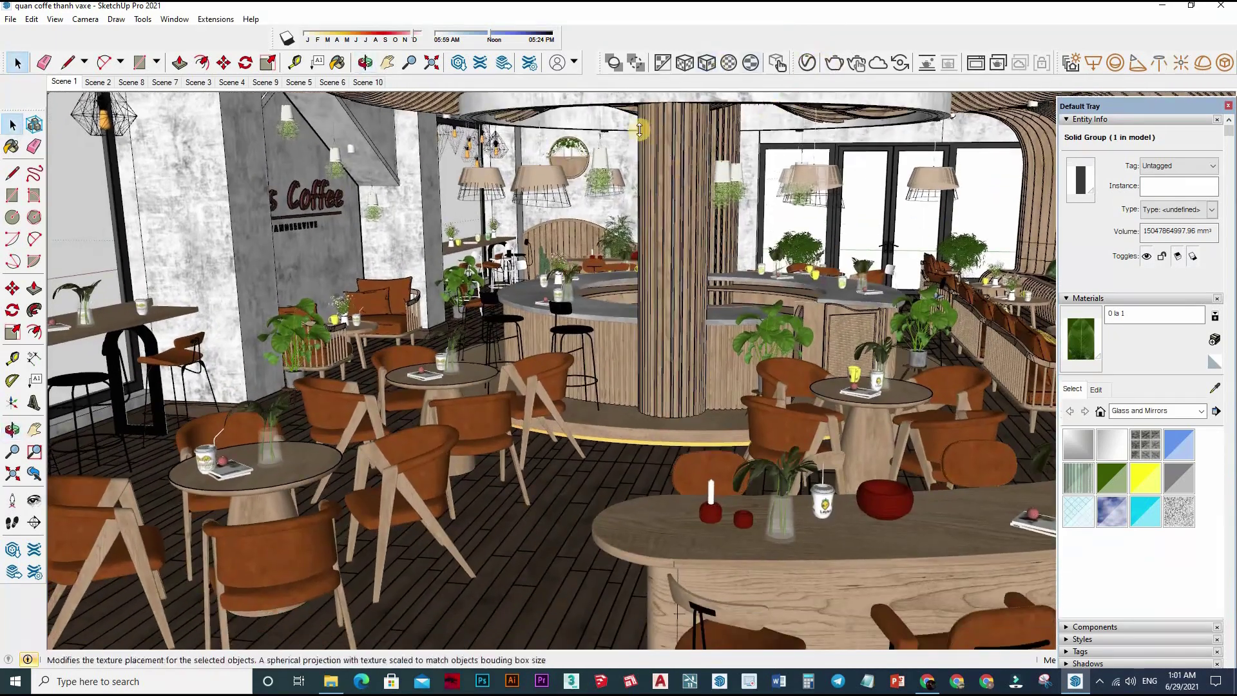
{"action": "left_click", "coordinate": [807, 62]}
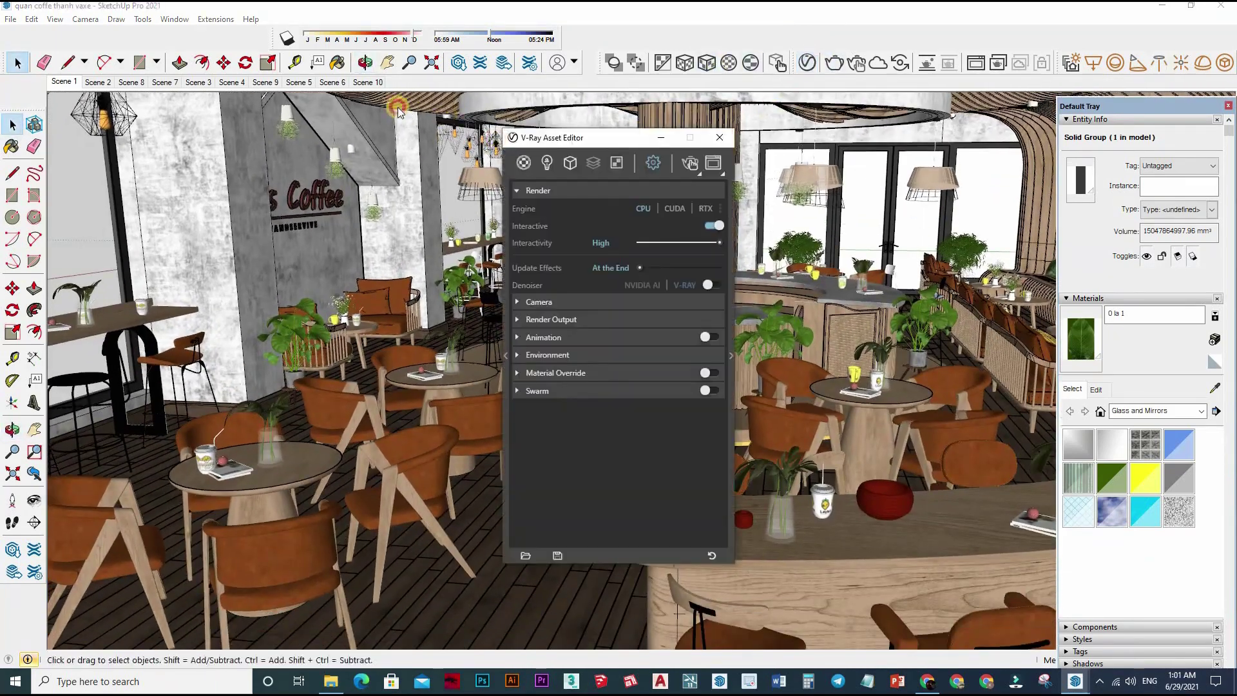
{"action": "left_click_drag", "start_coordinate": [599, 138], "coordinate": [374, 106]}
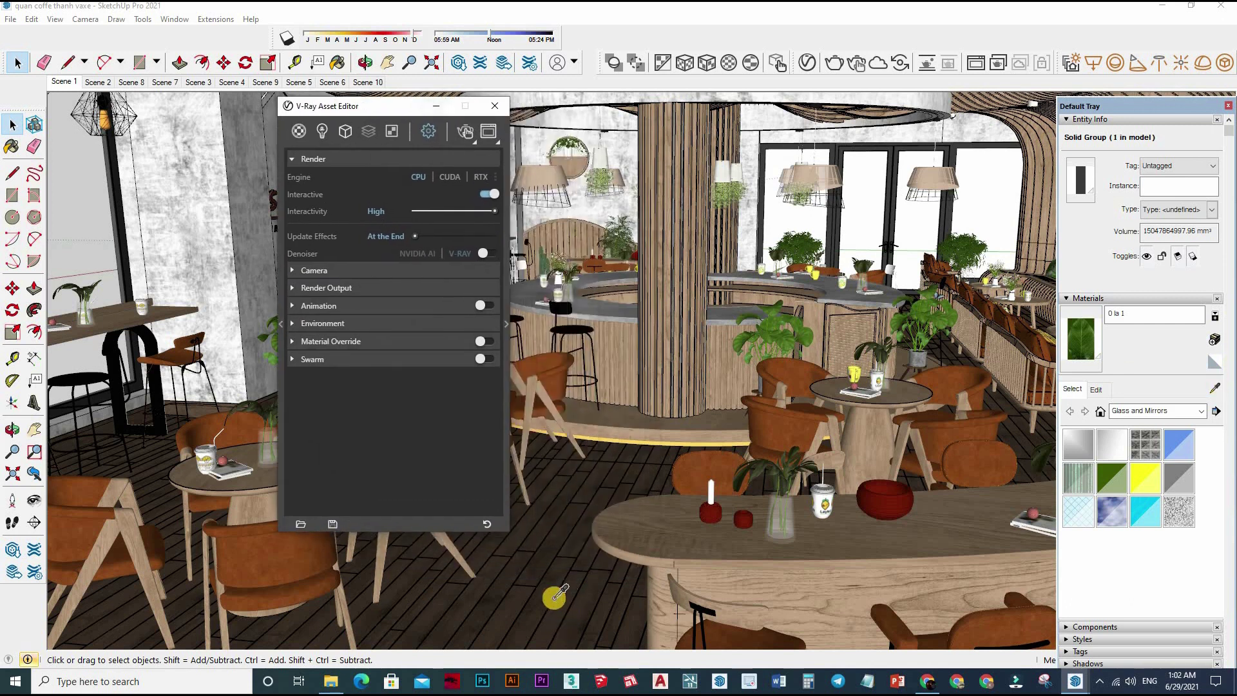
{"action": "key", "text": "b"}
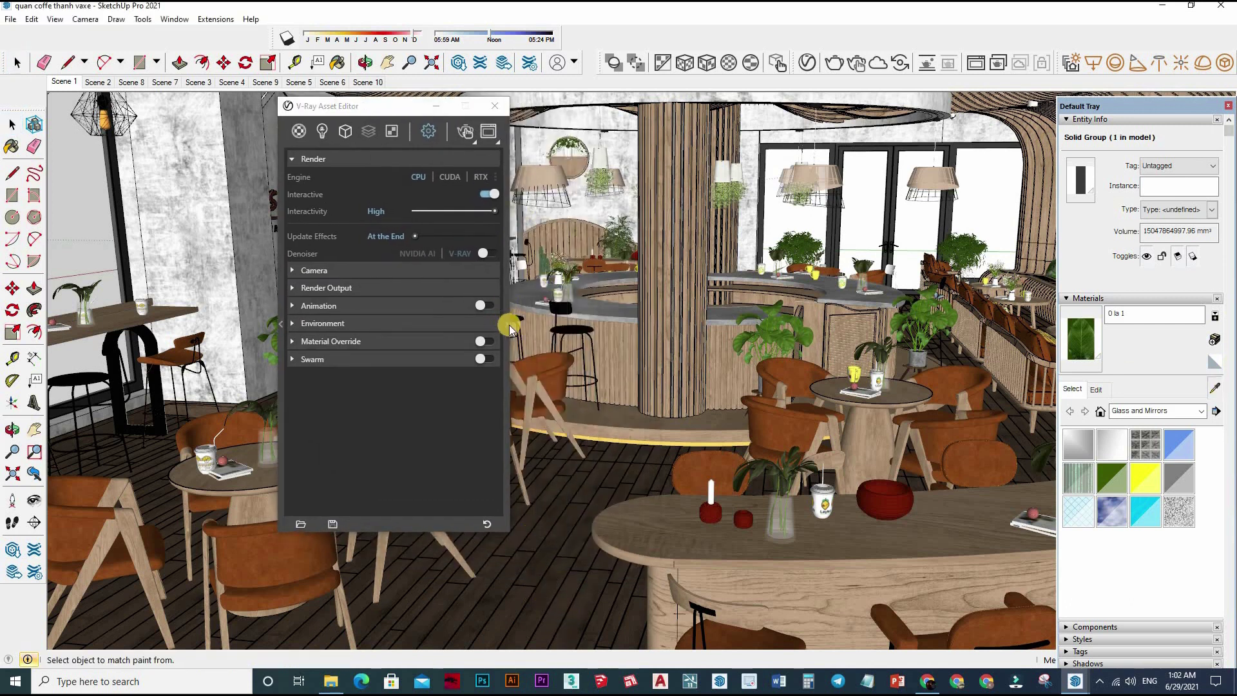
{"action": "left_click", "coordinate": [509, 328], "text": "alt"}
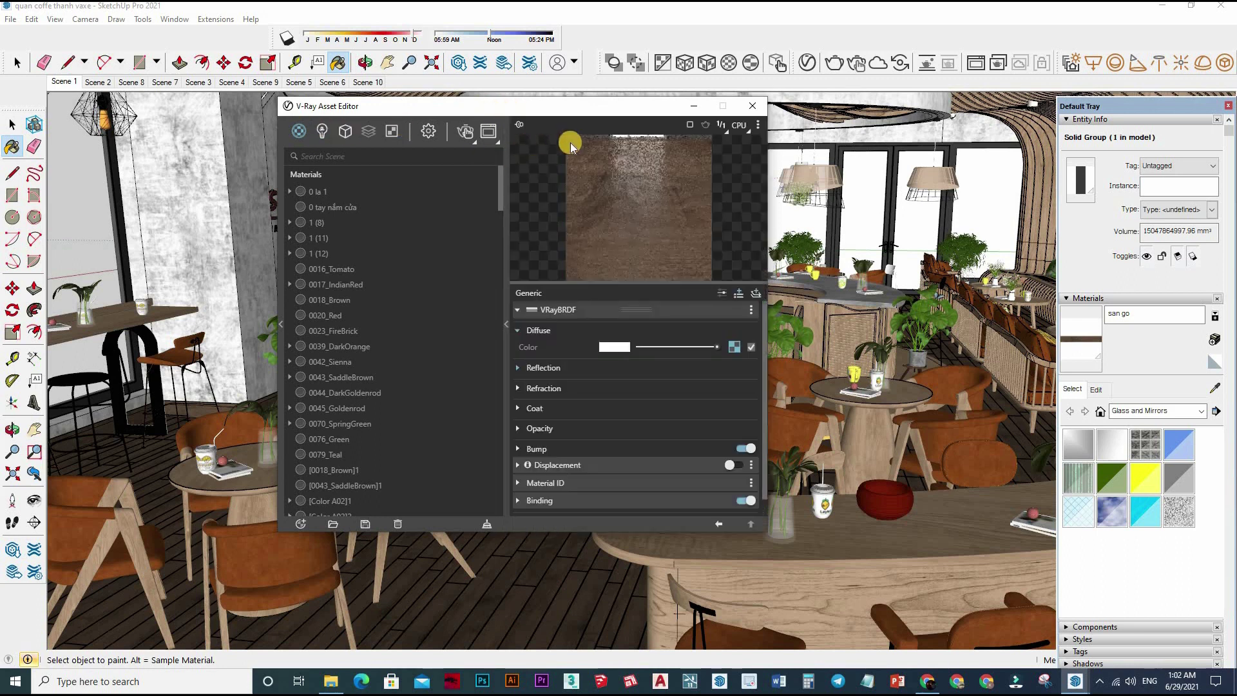
Step: Switch the floor material's preview to Generic and set its reflection glossiness to 0.75
{"action": "left_click", "coordinate": [518, 141]}
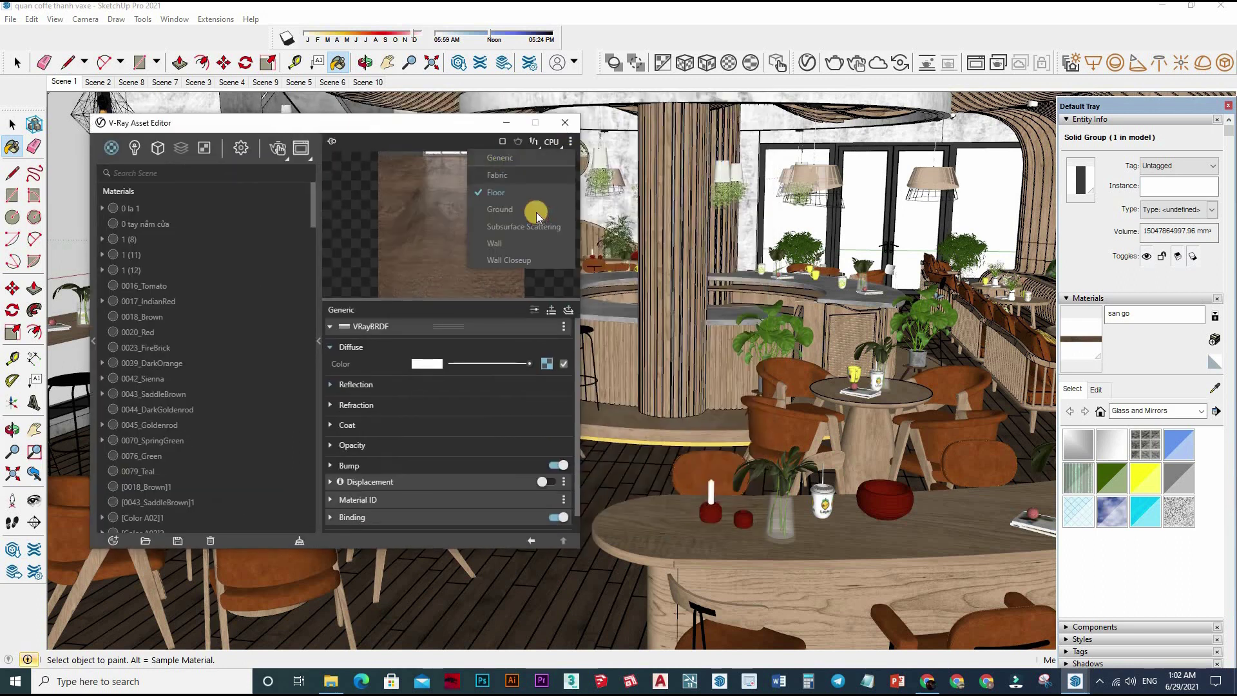
{"action": "left_click", "coordinate": [500, 157]}
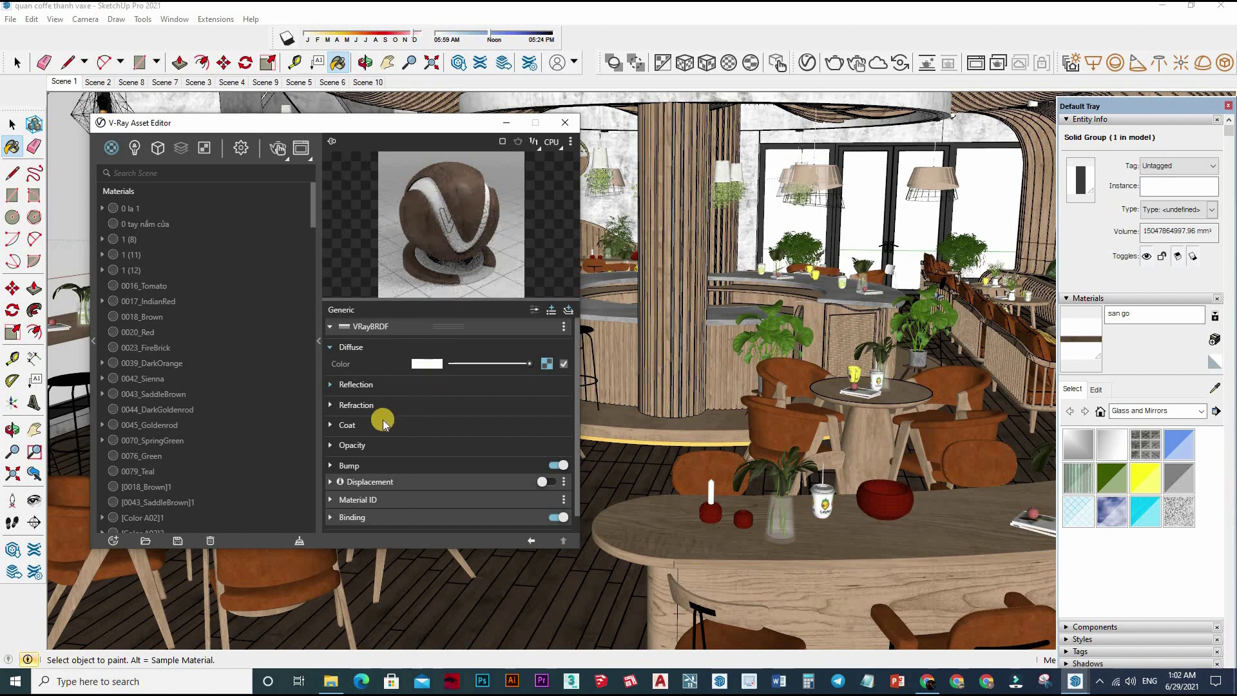
{"action": "left_click", "coordinate": [493, 388]}
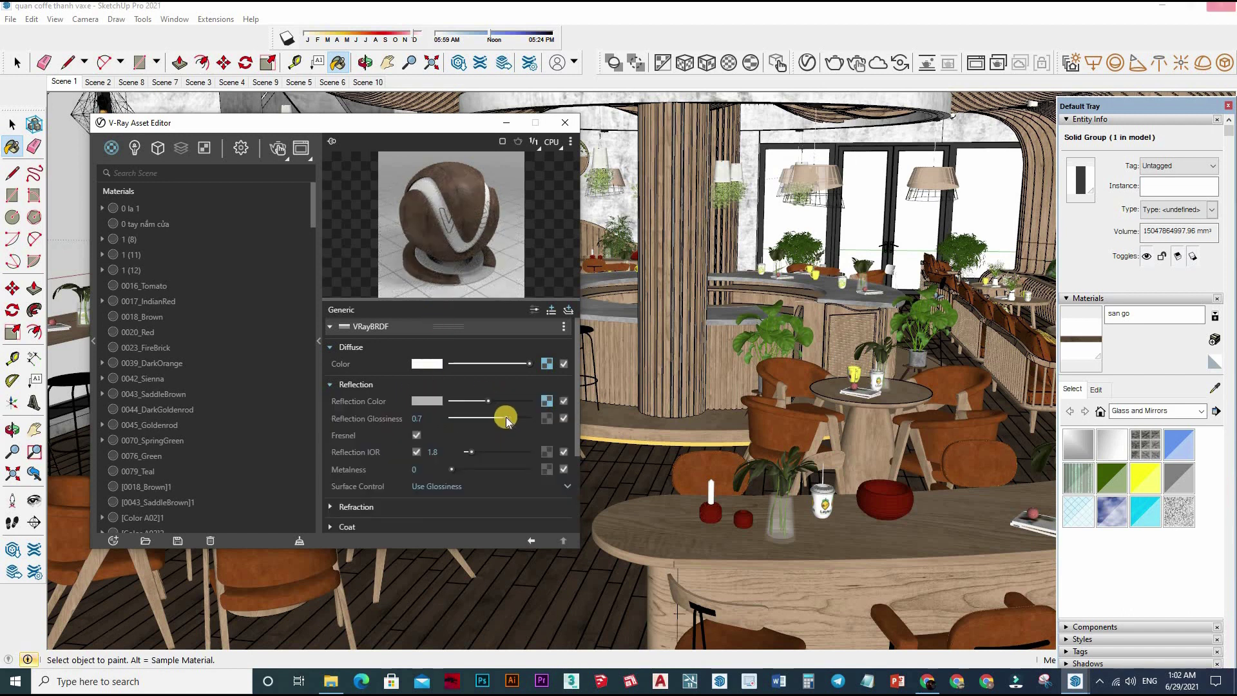
{"action": "left_click_drag", "start_coordinate": [506, 420], "coordinate": [510, 418]}
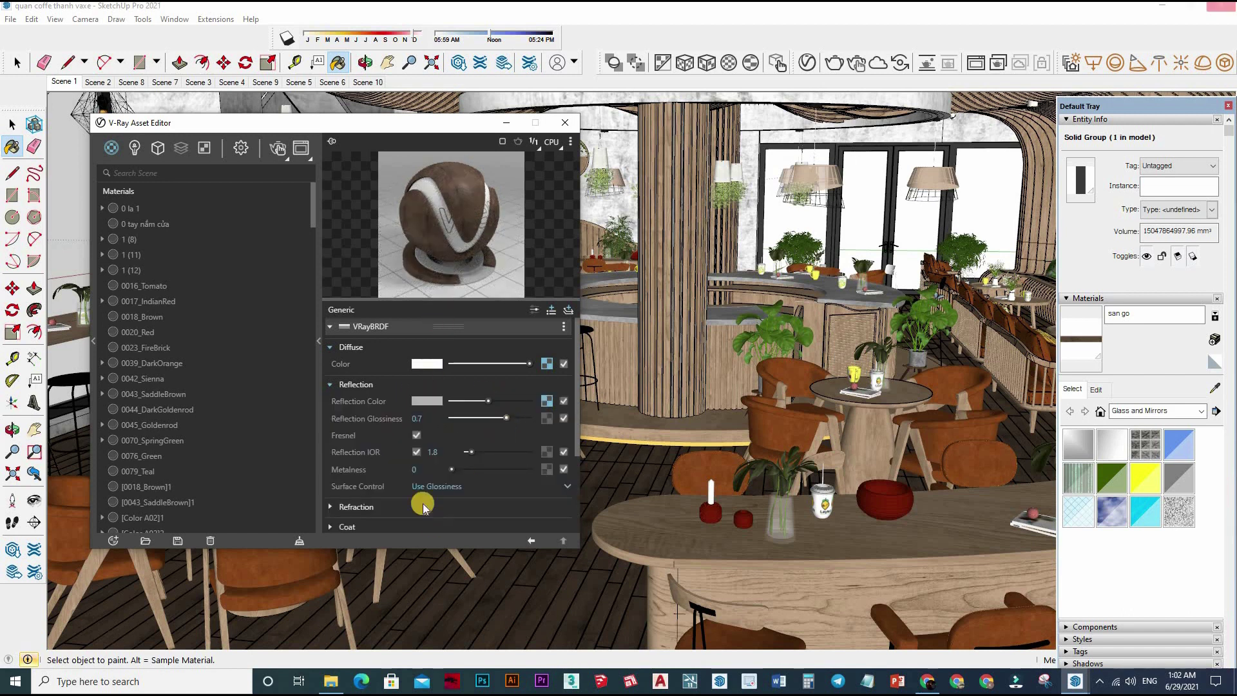
{"action": "left_click", "coordinate": [1214, 391]}
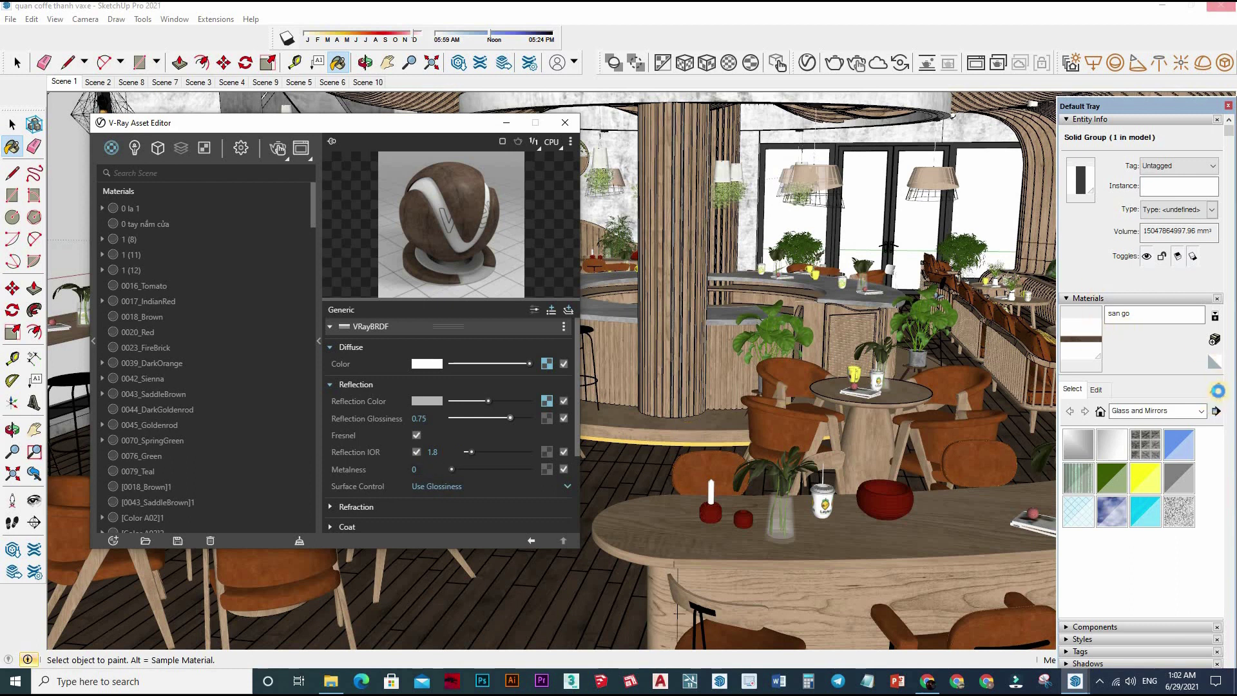
{"action": "left_click", "coordinate": [715, 423]}
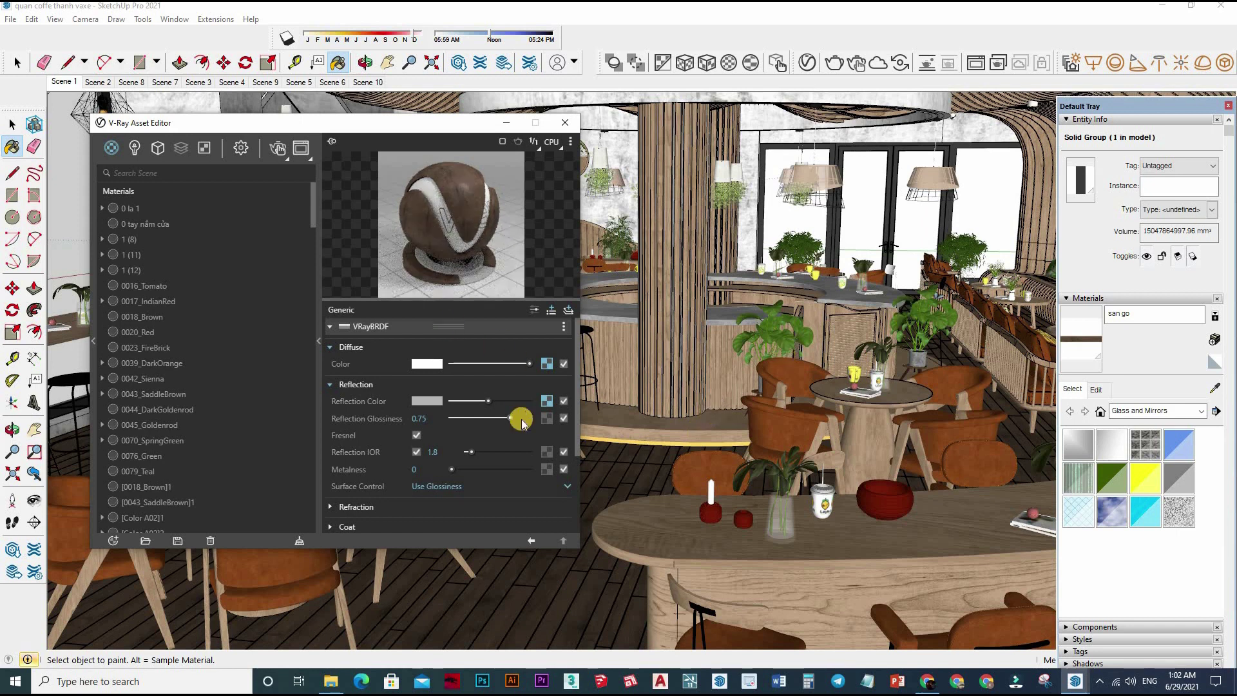
Step: Sample the wood material of the rounded counter in the foreground and set its reflection glossiness to 0.75
{"action": "scroll", "coordinate": [543, 431], "scroll_direction": "down", "scroll_amount": 3}
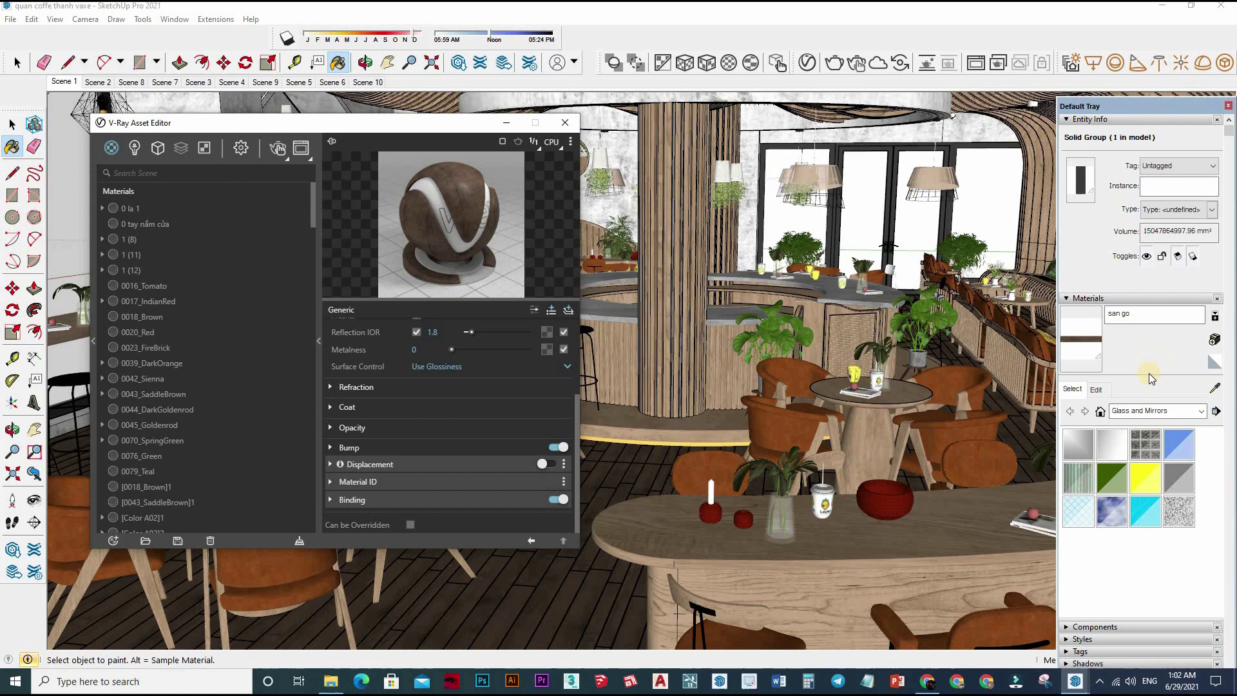
{"action": "left_click", "coordinate": [1215, 389]}
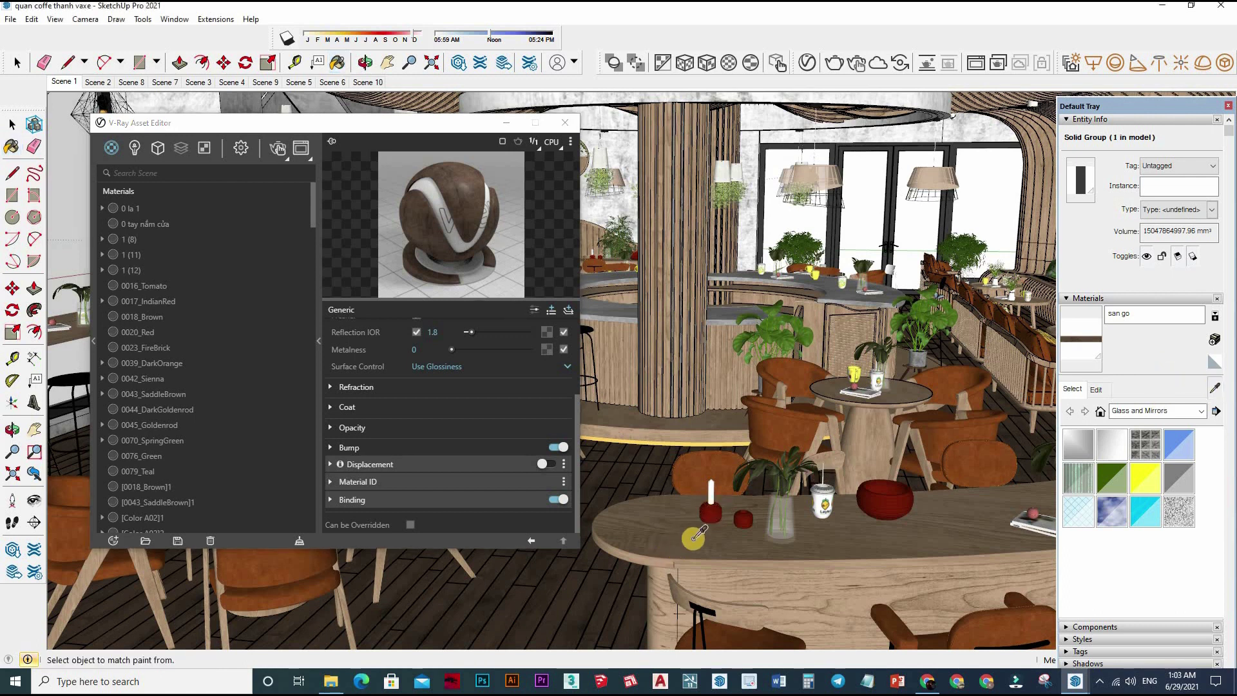
{"action": "scroll", "coordinate": [712, 519], "scroll_direction": "up", "scroll_amount": 2}
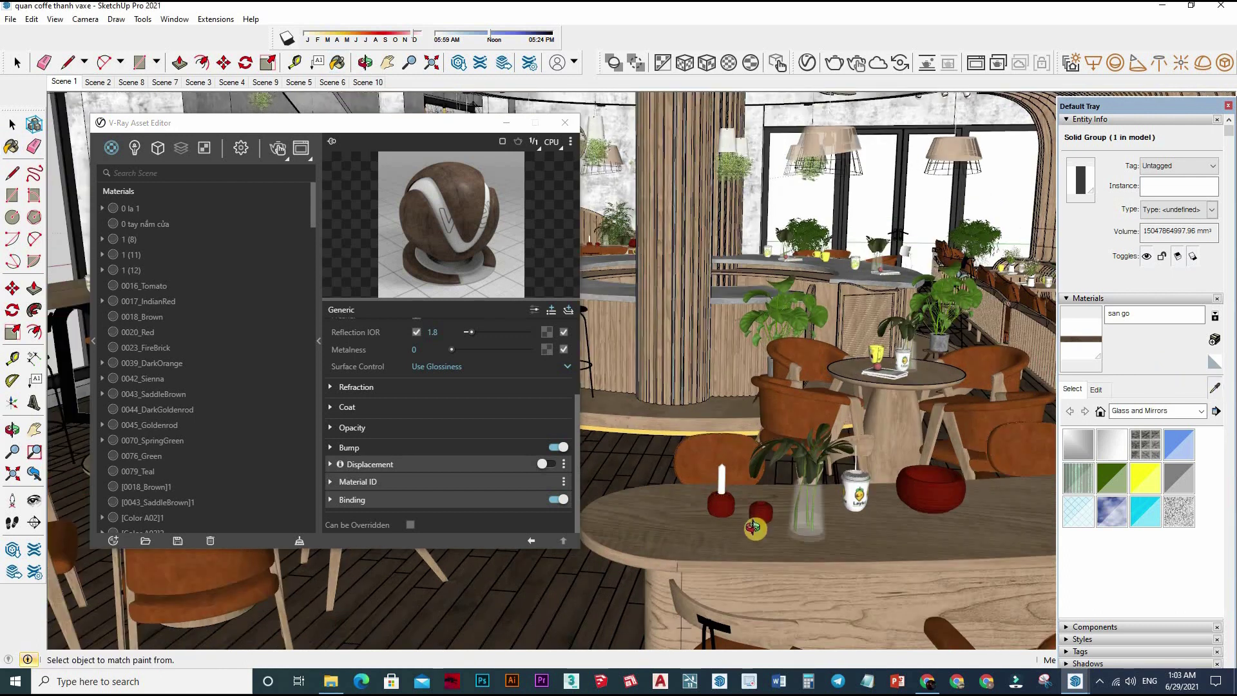
{"action": "middle_click_drag", "start_coordinate": [715, 512], "coordinate": [698, 534]}
{"action": "left_click", "coordinate": [715, 513]}
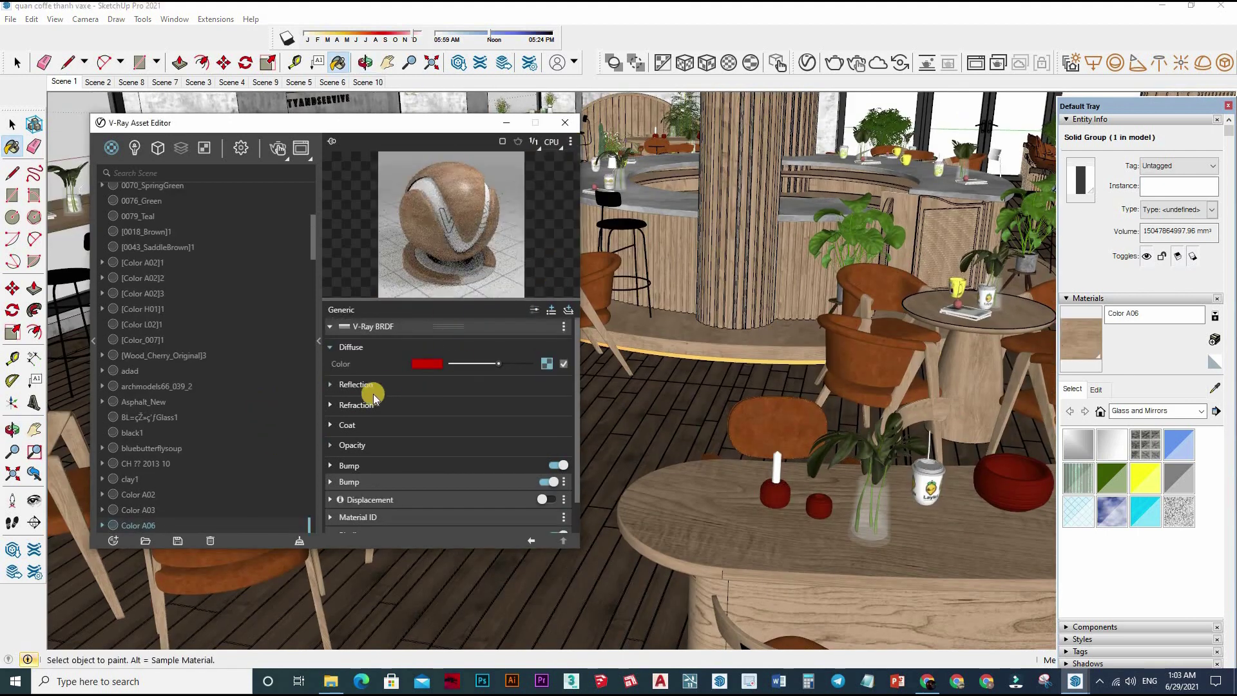
{"action": "left_click", "coordinate": [415, 412]}
{"action": "left_click", "coordinate": [489, 384]}
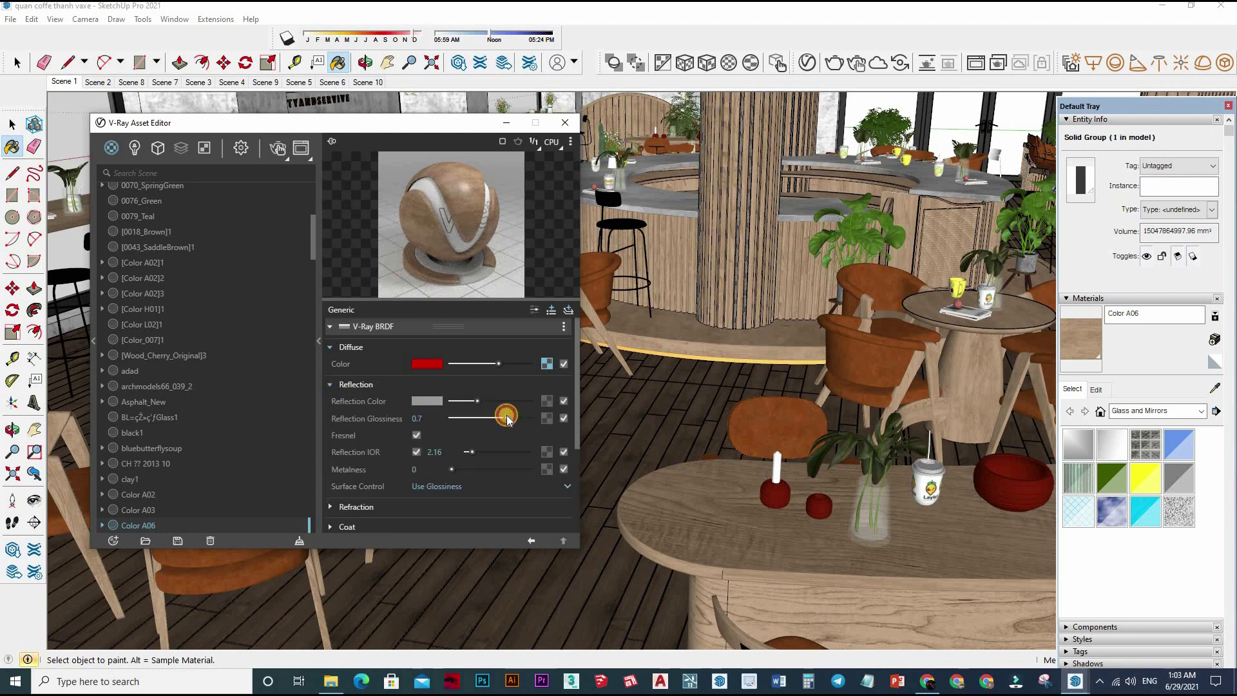
{"action": "left_click_drag", "start_coordinate": [508, 418], "coordinate": [510, 418]}
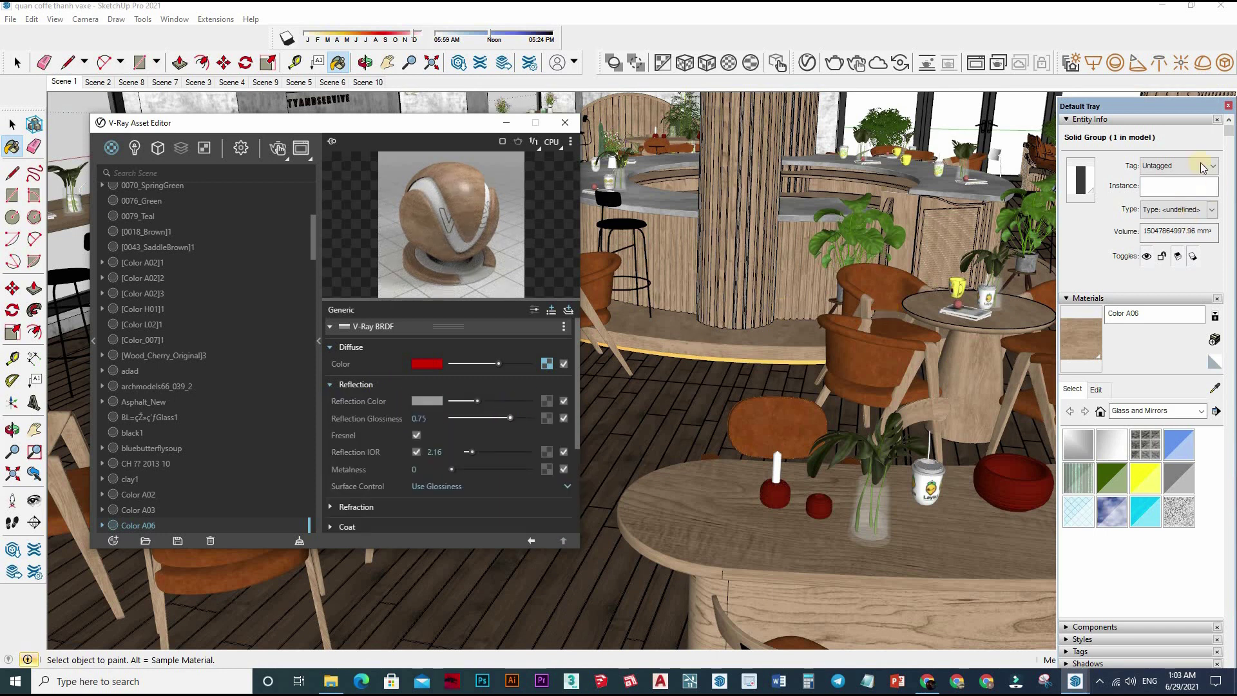
Step: Paint the rounded counter with the Color A06 wood and re-enter its reflection glossiness as 0.75
{"action": "left_click", "coordinate": [1214, 387]}
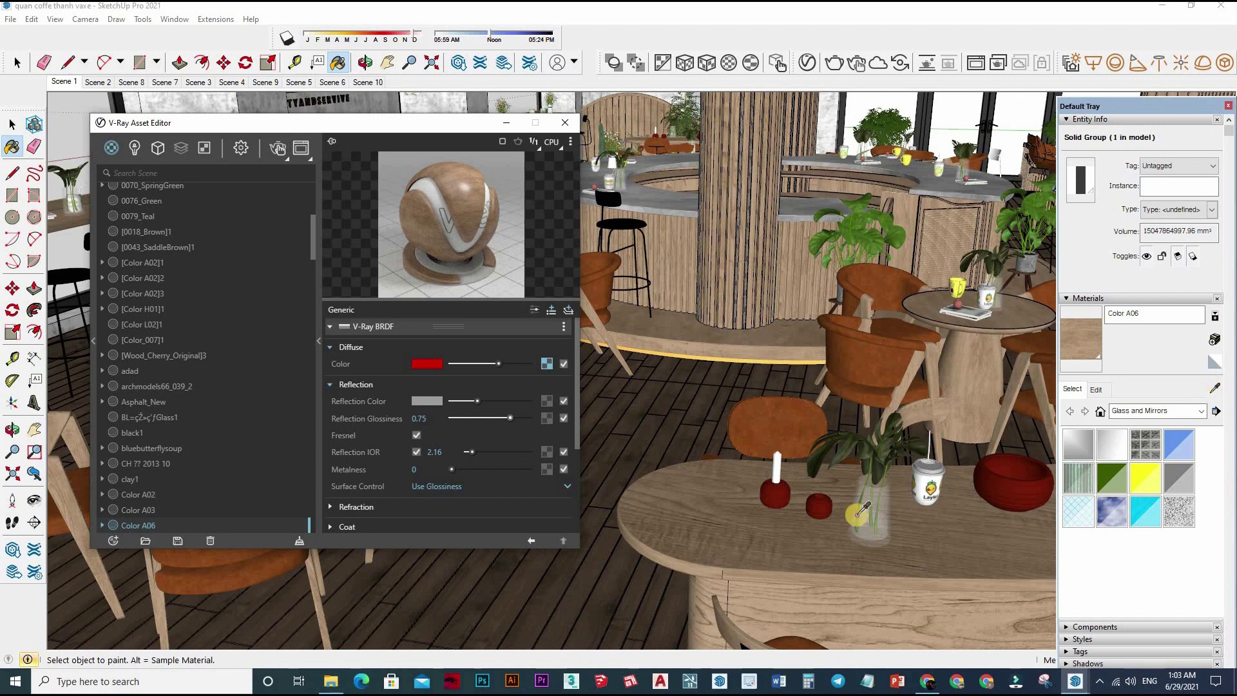
{"action": "left_click", "coordinate": [766, 524]}
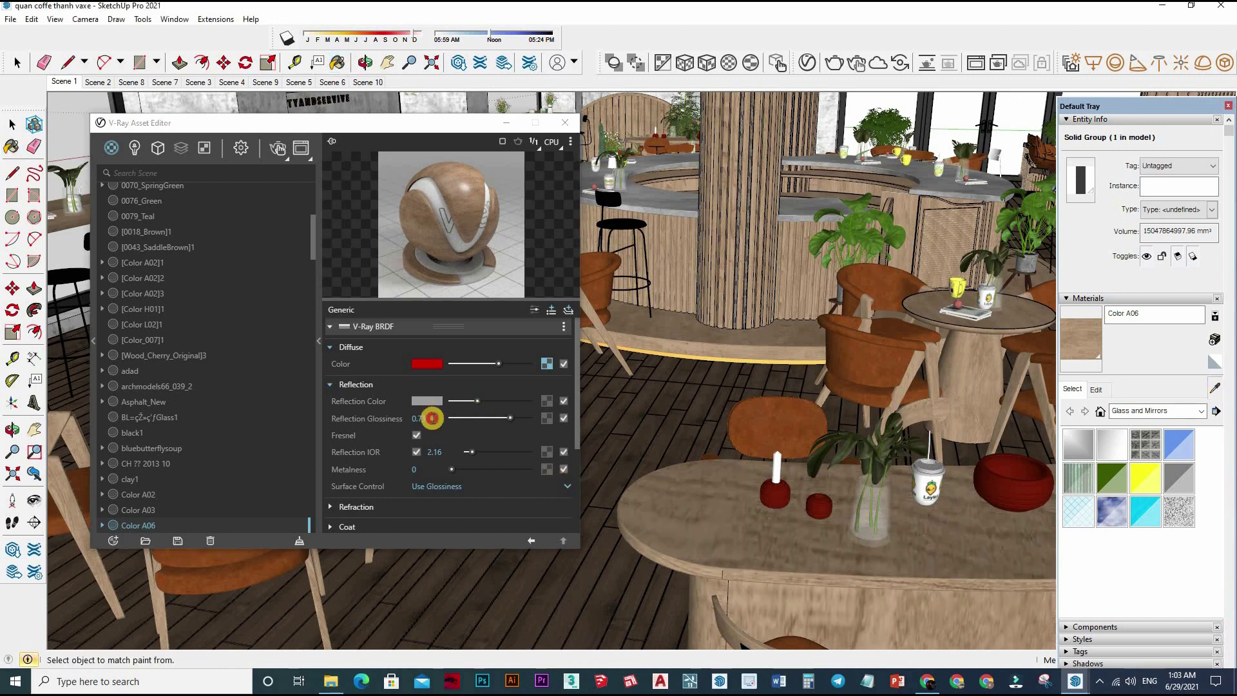
{"action": "left_click", "coordinate": [433, 418]}
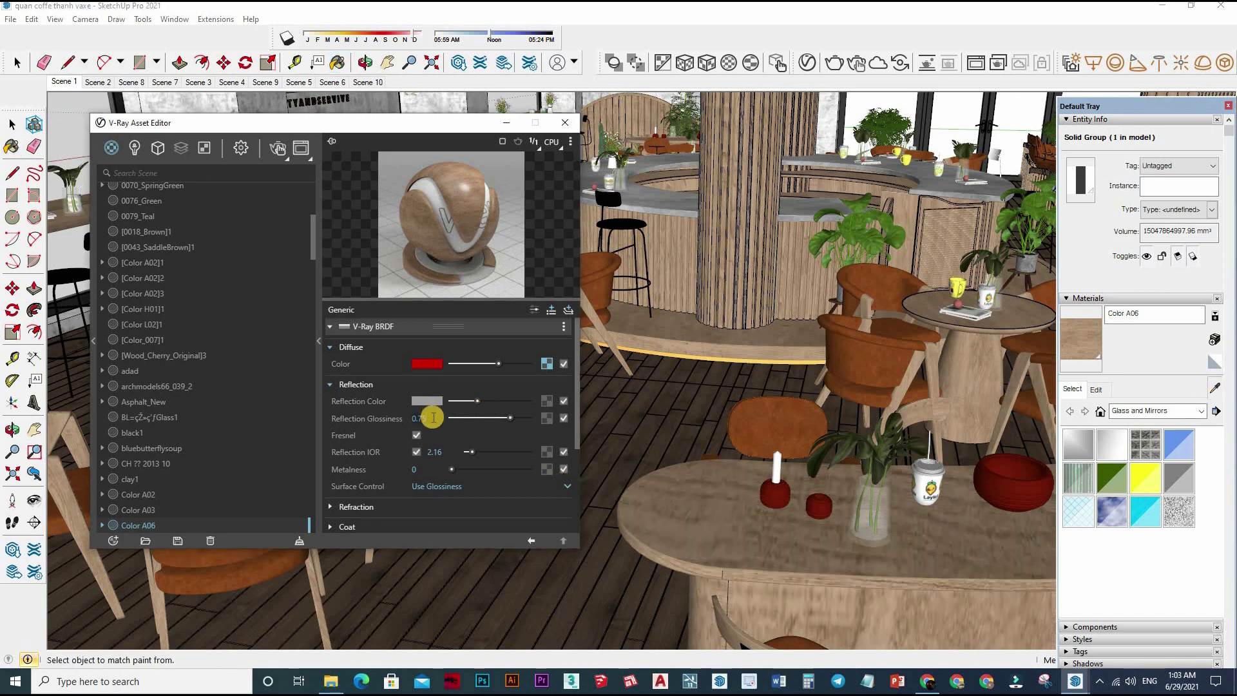
{"action": "key", "text": "Return"}
{"action": "type", "text": "5"}
{"action": "key", "text": "Return"}
Step: Sample the orange leather of the chair behind the counter to check its reflection settings
{"action": "left_click", "coordinate": [798, 449]}
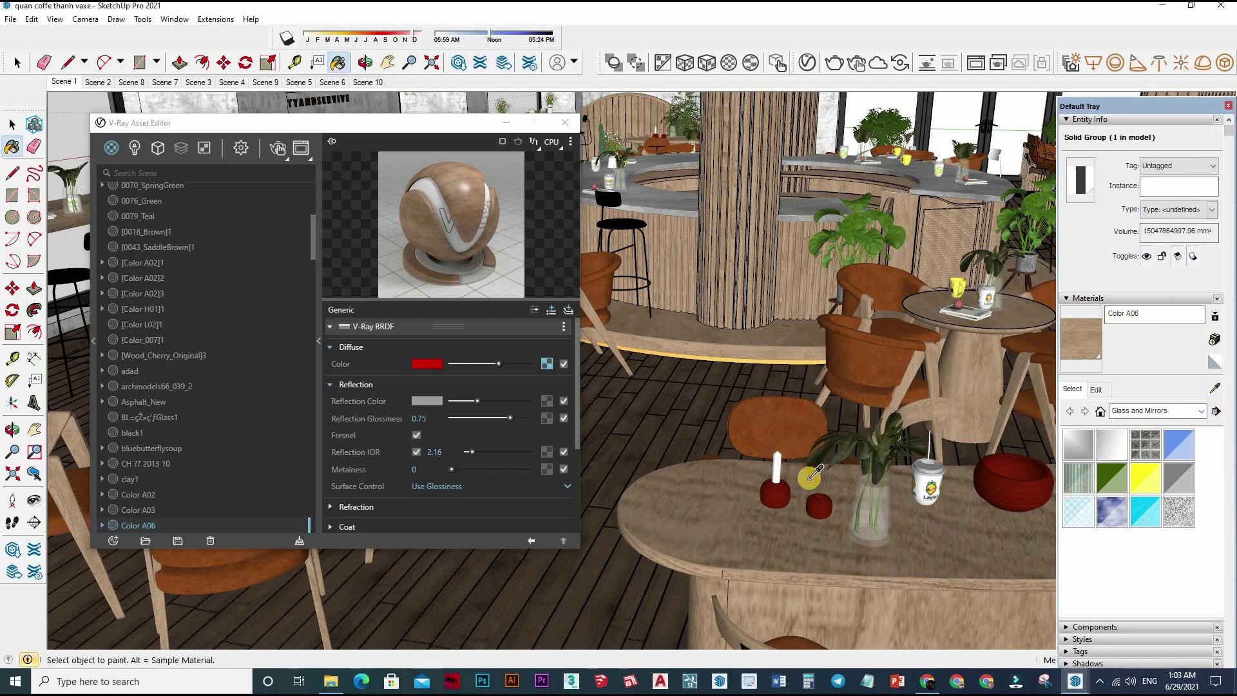
{"action": "key", "text": "alt"}
{"action": "mouse_move", "coordinate": [897, 495]}
{"action": "middle_mouse_down"}
{"action": "mouse_move", "coordinate": [630, 451]}
{"action": "mouse_move", "coordinate": [477, 387]}
{"action": "middle_mouse_up"}
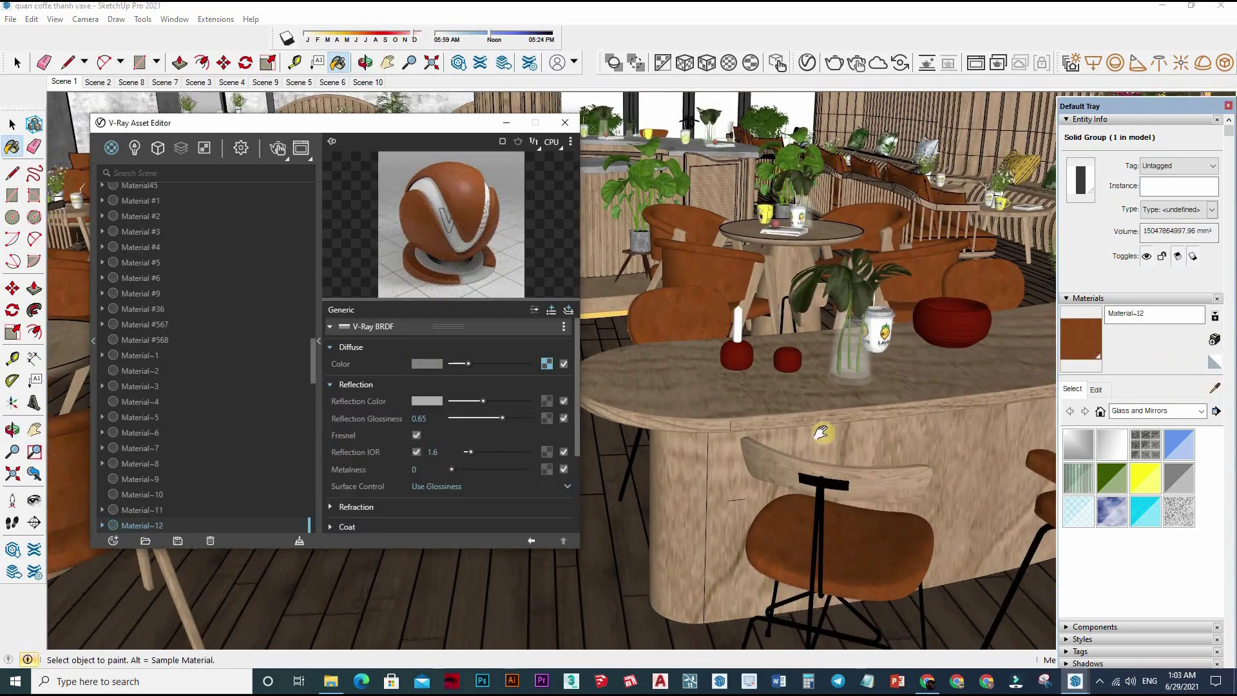
Step: Sample the black metal of the counter chair's frame and set its reflection IOR to 2
{"action": "scroll", "coordinate": [794, 548], "scroll_direction": "up", "scroll_amount": 4, "text": "alt"}
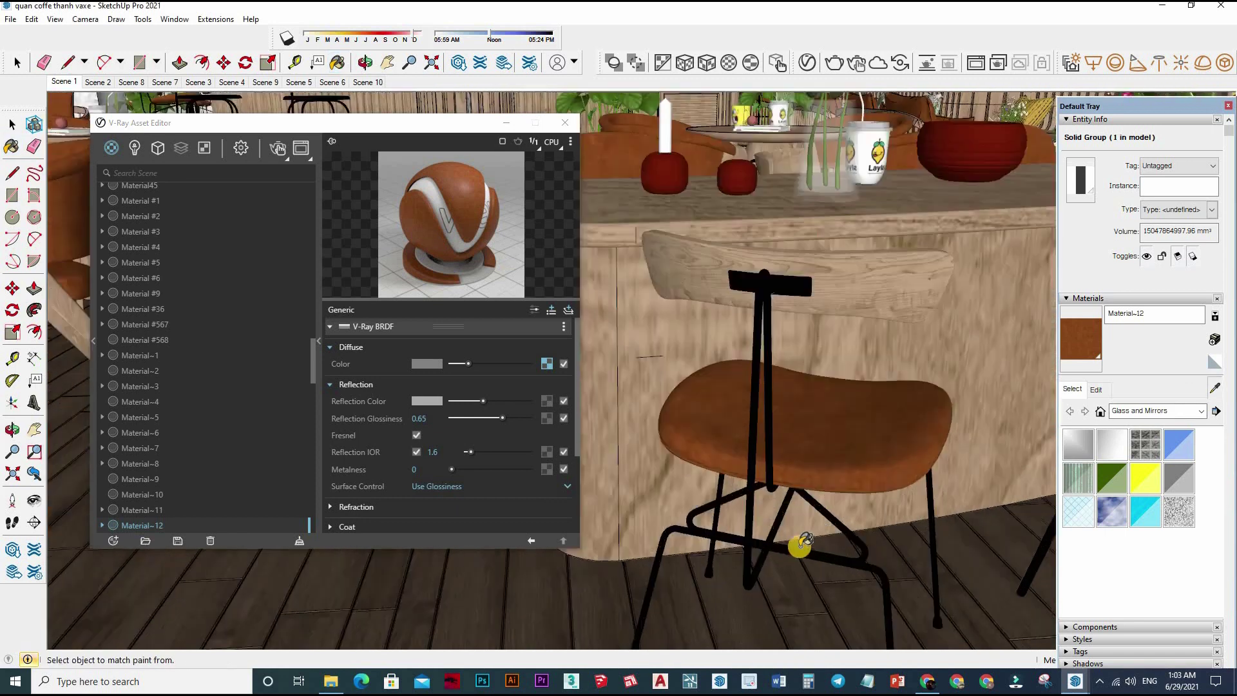
{"action": "left_click", "coordinate": [400, 391]}
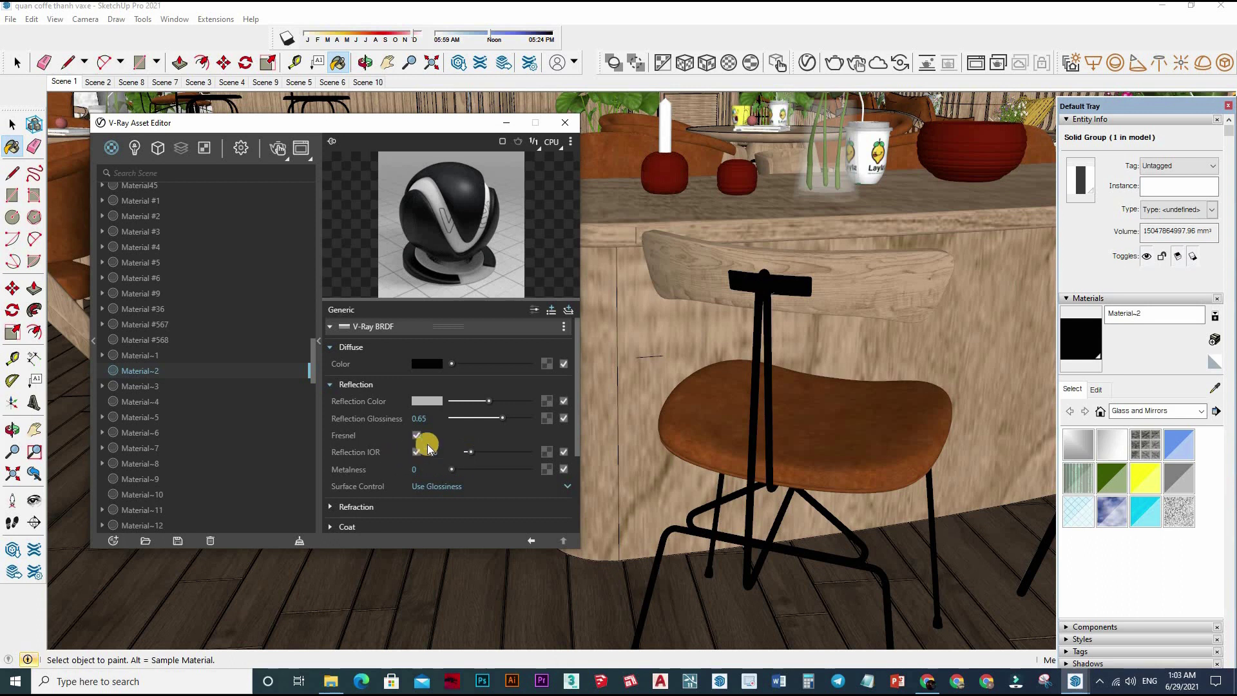
{"action": "scroll", "coordinate": [407, 496], "scroll_direction": "down", "scroll_amount": 2}
{"action": "left_click", "coordinate": [469, 449]}
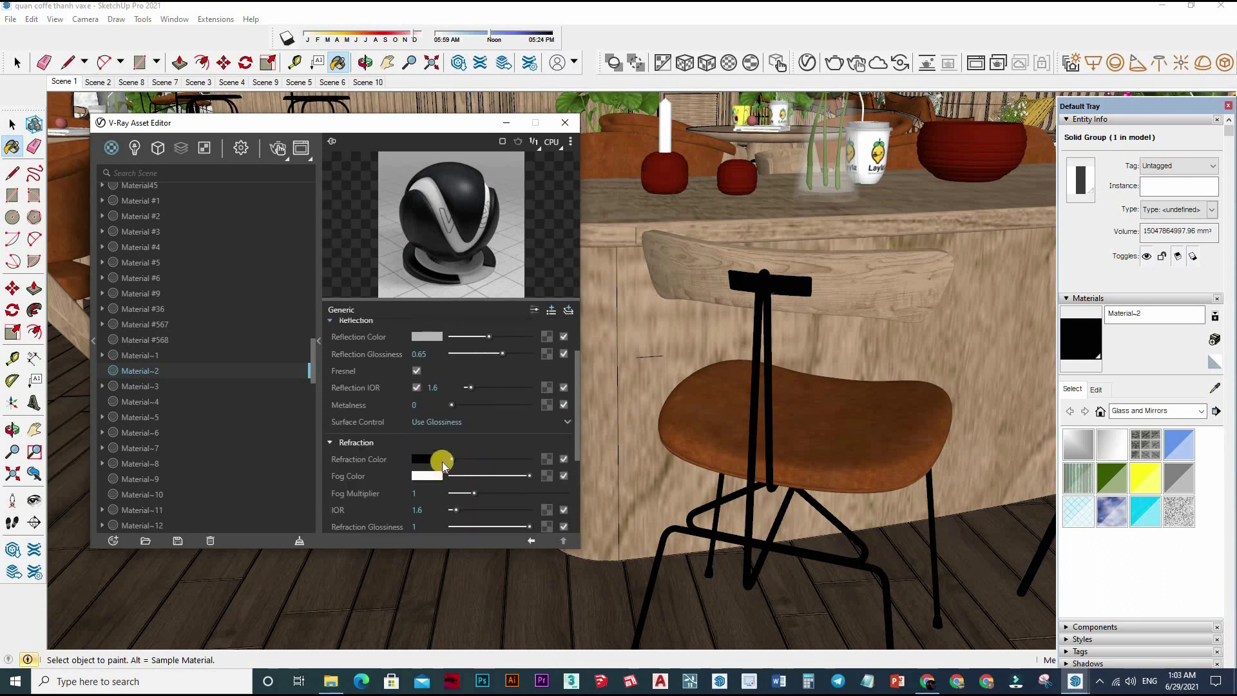
{"action": "scroll", "coordinate": [458, 441], "scroll_direction": "up", "scroll_amount": 2}
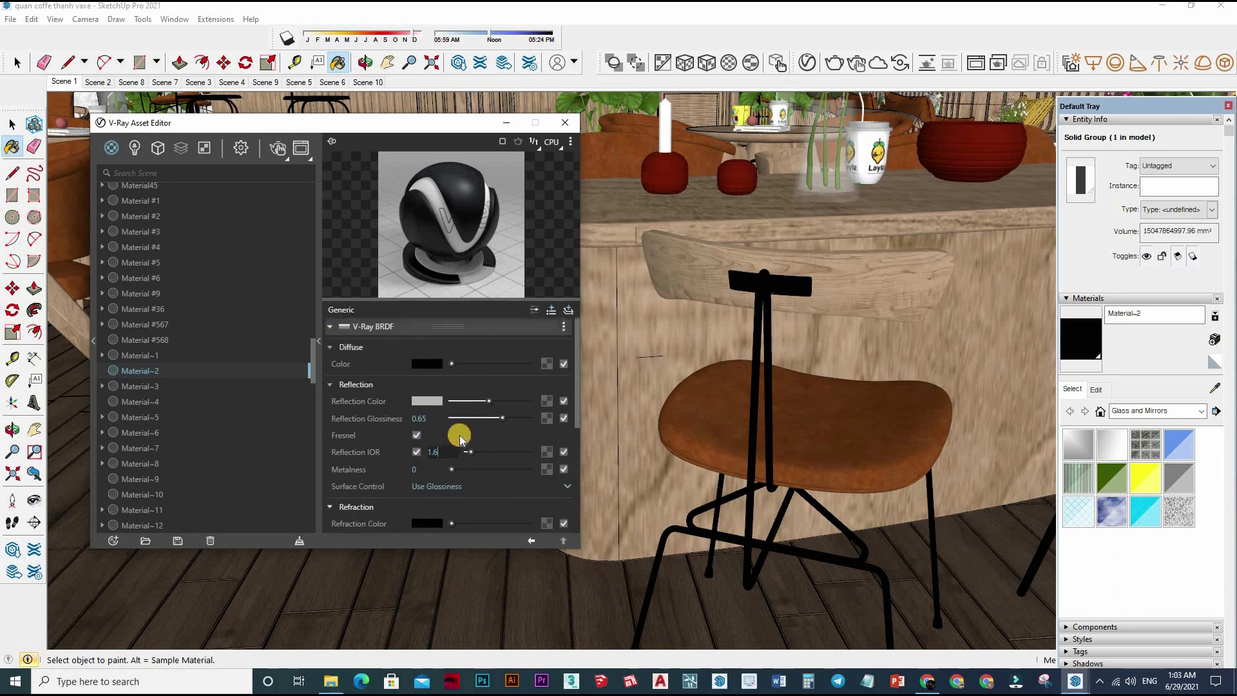
{"action": "key", "text": "Return"}
{"action": "type", "text": "2"}
{"action": "key", "text": "Return"}
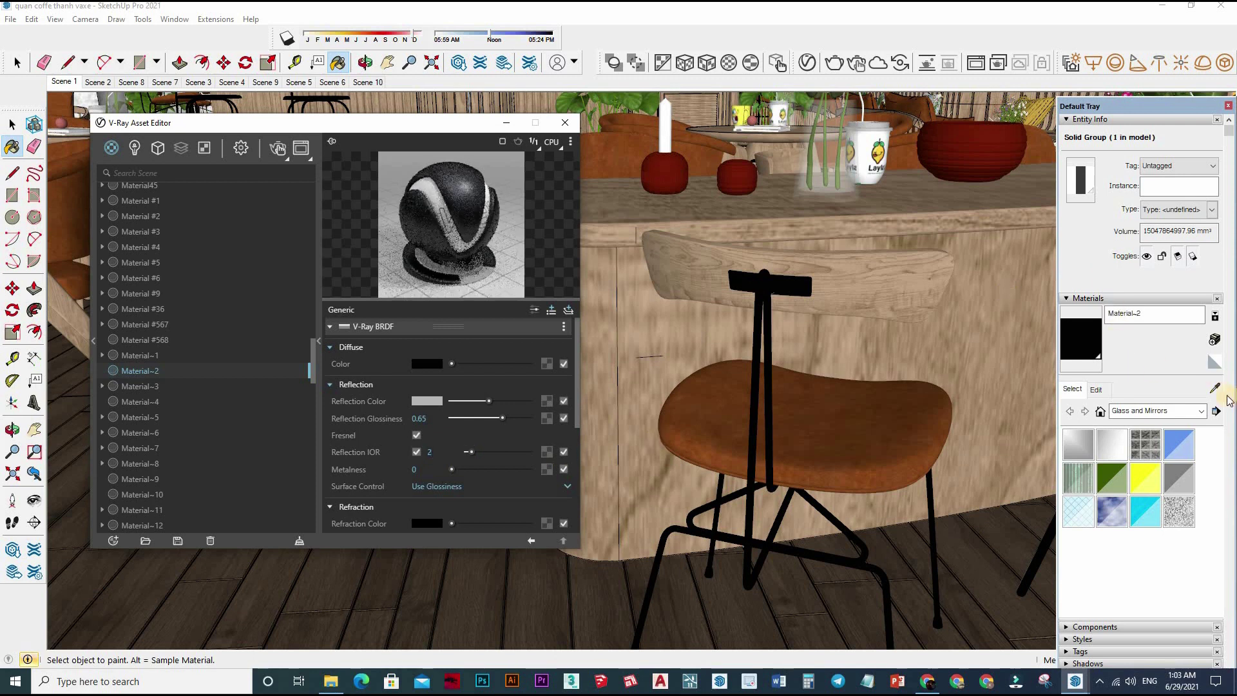
Step: Sample the dark red material of the candle holder on the counter and check its V-Ray reflection settings
{"action": "left_click", "coordinate": [1215, 388]}
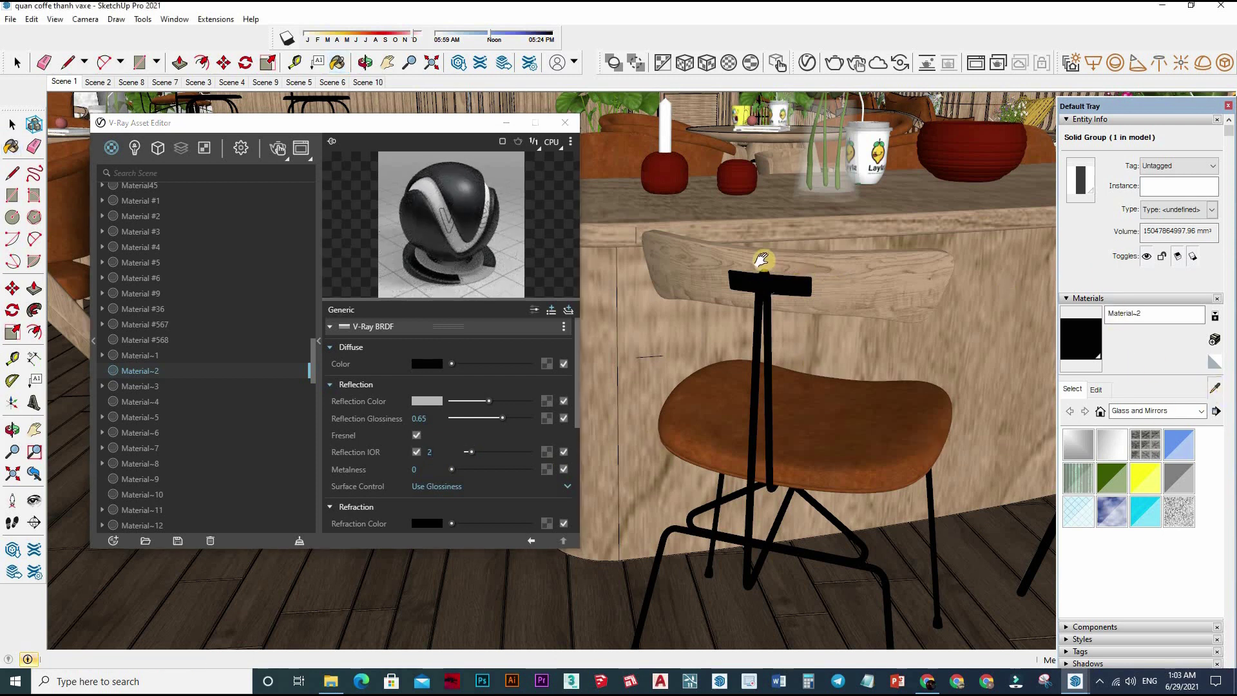
{"action": "middle_click_drag", "start_coordinate": [759, 262], "coordinate": [713, 367]}
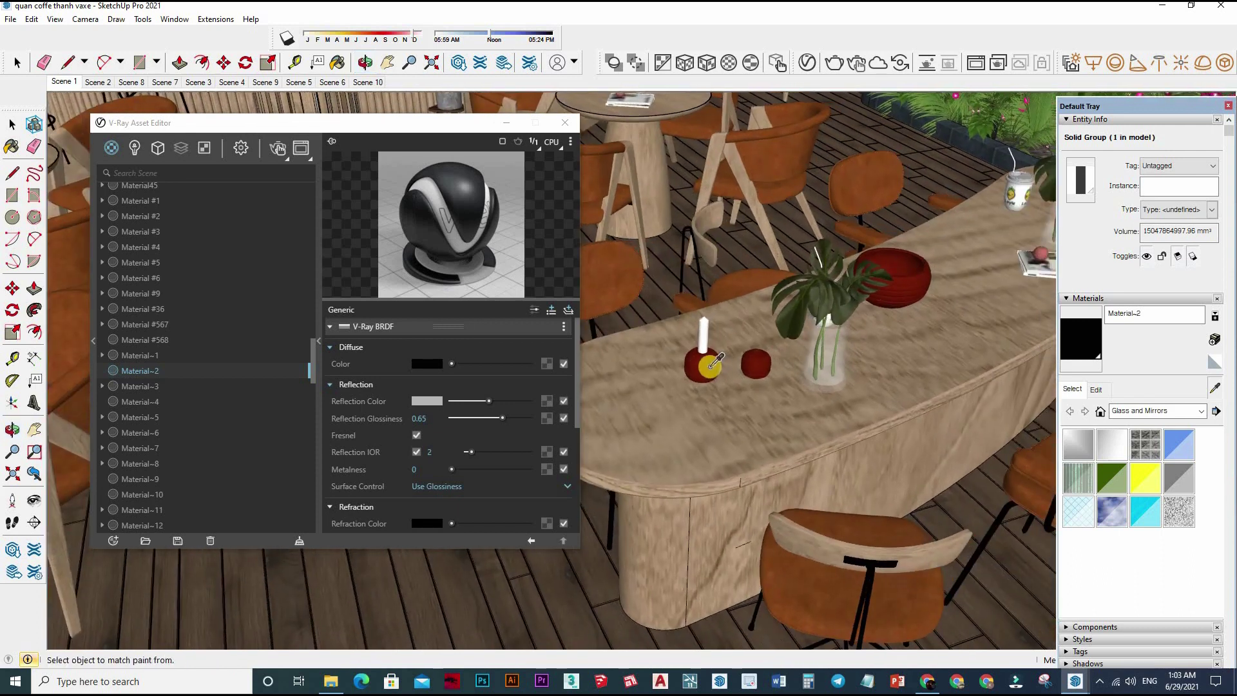
{"action": "left_click", "coordinate": [670, 385]}
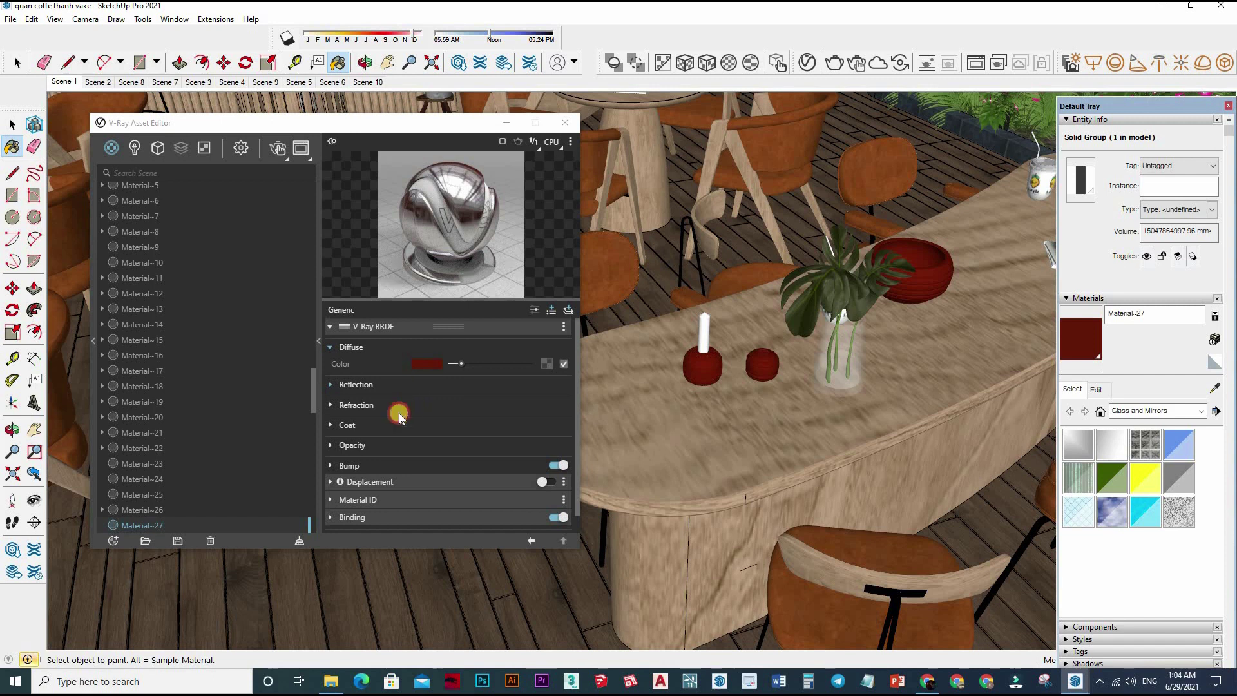
{"action": "left_click", "coordinate": [356, 405]}
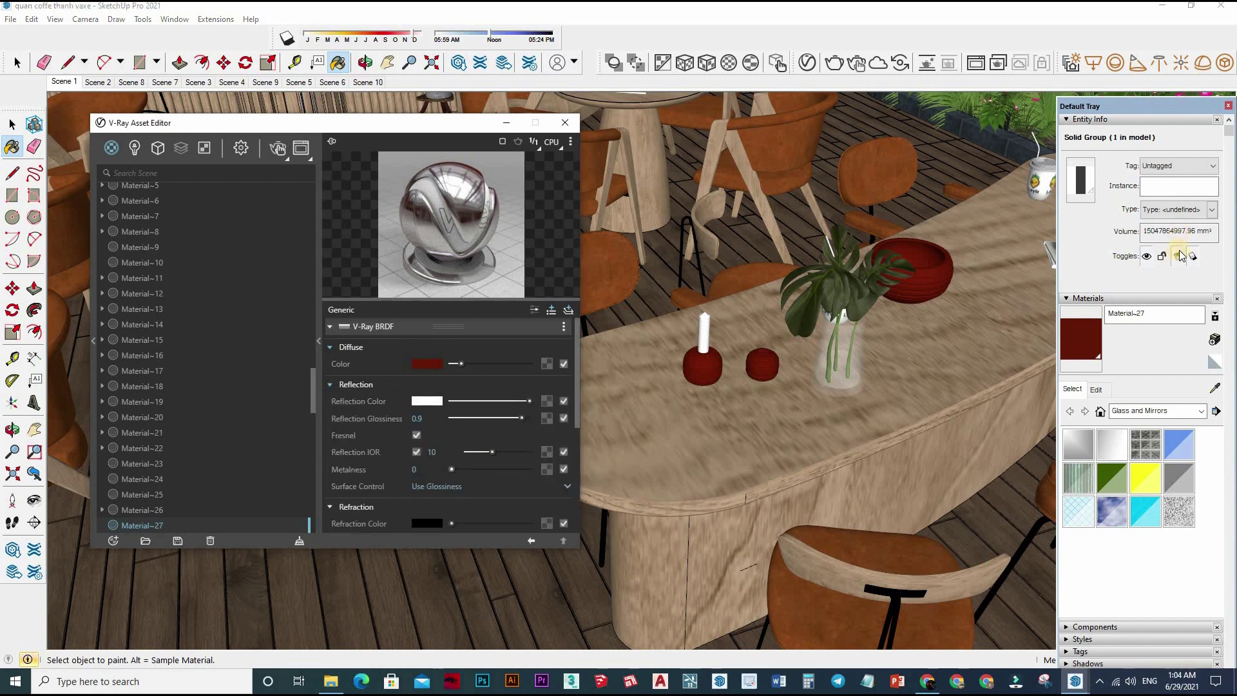
Step: Sample the clear glass of the plant vase on the counter and check its reflection and refraction settings
{"action": "left_click", "coordinate": [1215, 390]}
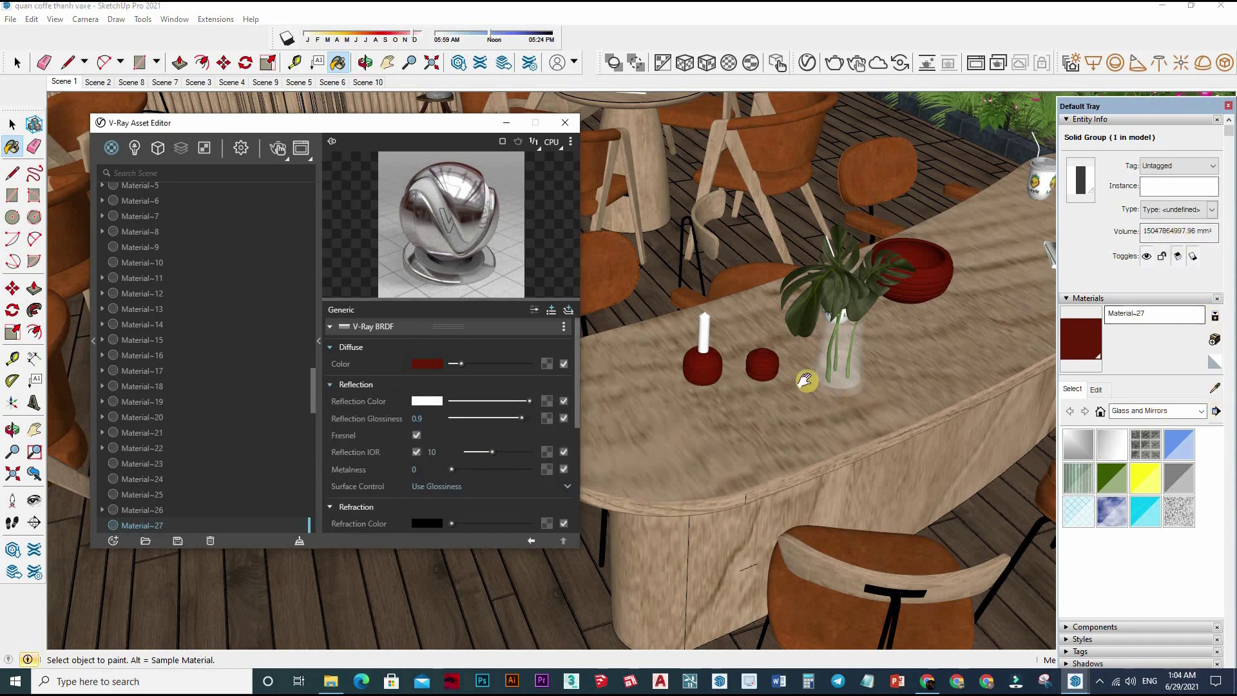
{"action": "middle_click_drag", "start_coordinate": [815, 345], "coordinate": [867, 388]}
{"action": "left_click", "coordinate": [863, 390]}
{"action": "scroll", "coordinate": [857, 390], "scroll_direction": "up", "scroll_amount": 2}
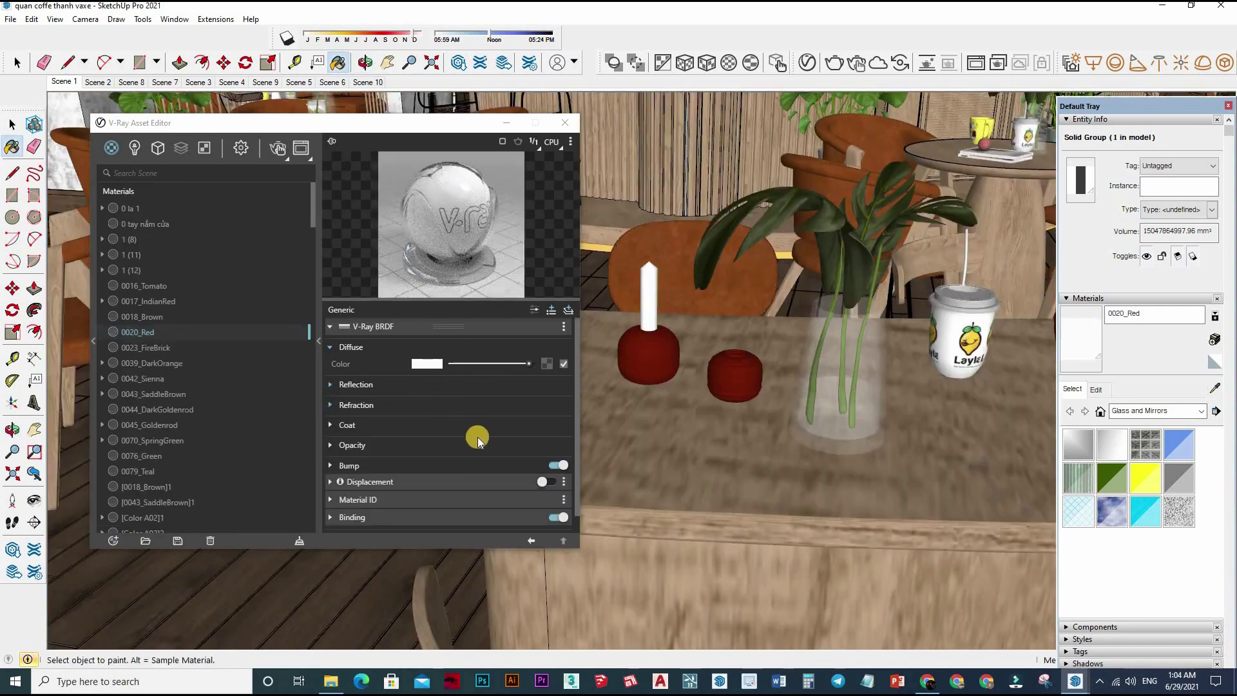
{"action": "left_click", "coordinate": [429, 384]}
{"action": "scroll", "coordinate": [443, 422], "scroll_direction": "down", "scroll_amount": 3}
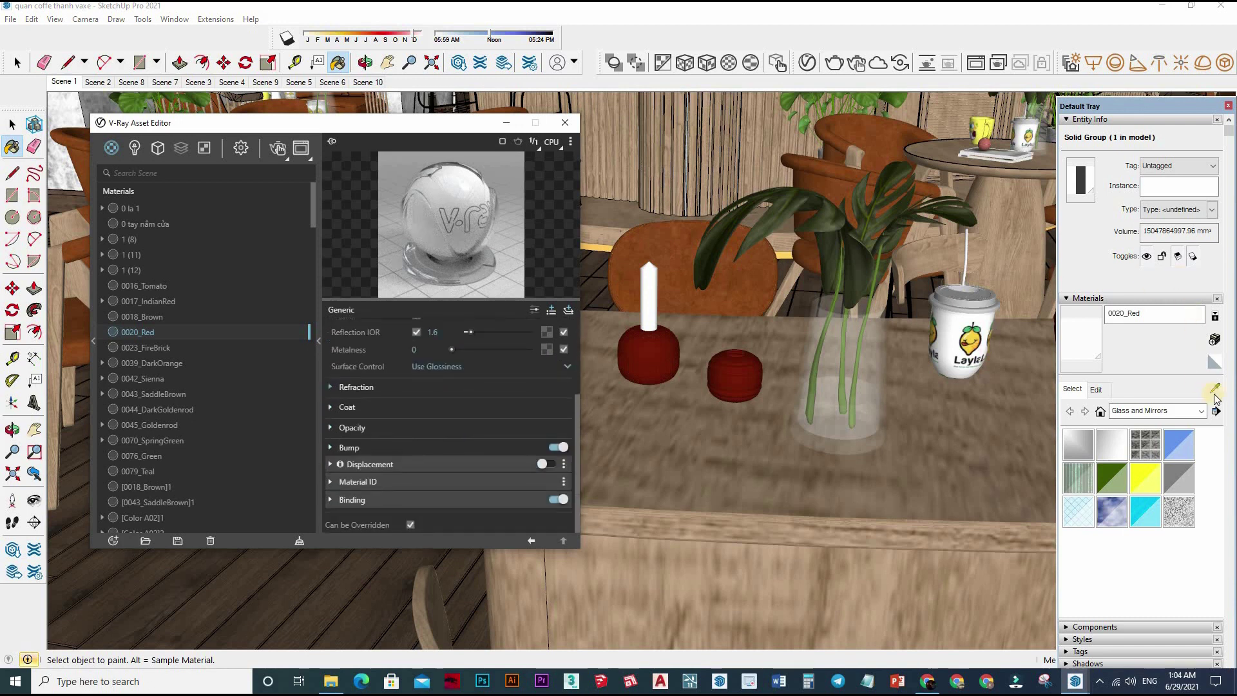
Step: Sample the concrete material of the large column beside the coffee sign and check its reflection and refraction settings
{"action": "left_click", "coordinate": [1095, 406]}
{"action": "middle_click_drag", "start_coordinate": [787, 208], "coordinate": [842, 245], "text": "shift"}
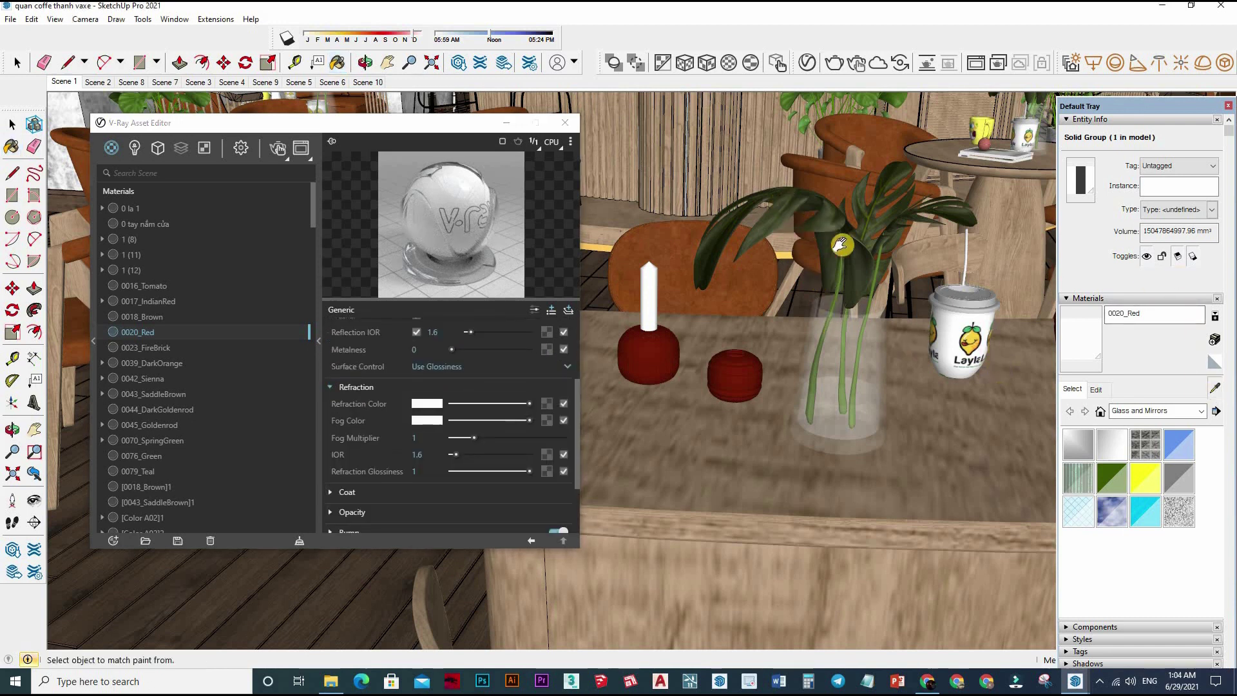
{"action": "middle_click_drag", "start_coordinate": [787, 302], "coordinate": [755, 382]}
{"action": "scroll", "coordinate": [723, 298], "scroll_direction": "up", "scroll_amount": 3}
{"action": "scroll", "coordinate": [762, 300], "scroll_direction": "down", "scroll_amount": 3}
{"action": "left_click", "coordinate": [755, 382], "text": "alt"}
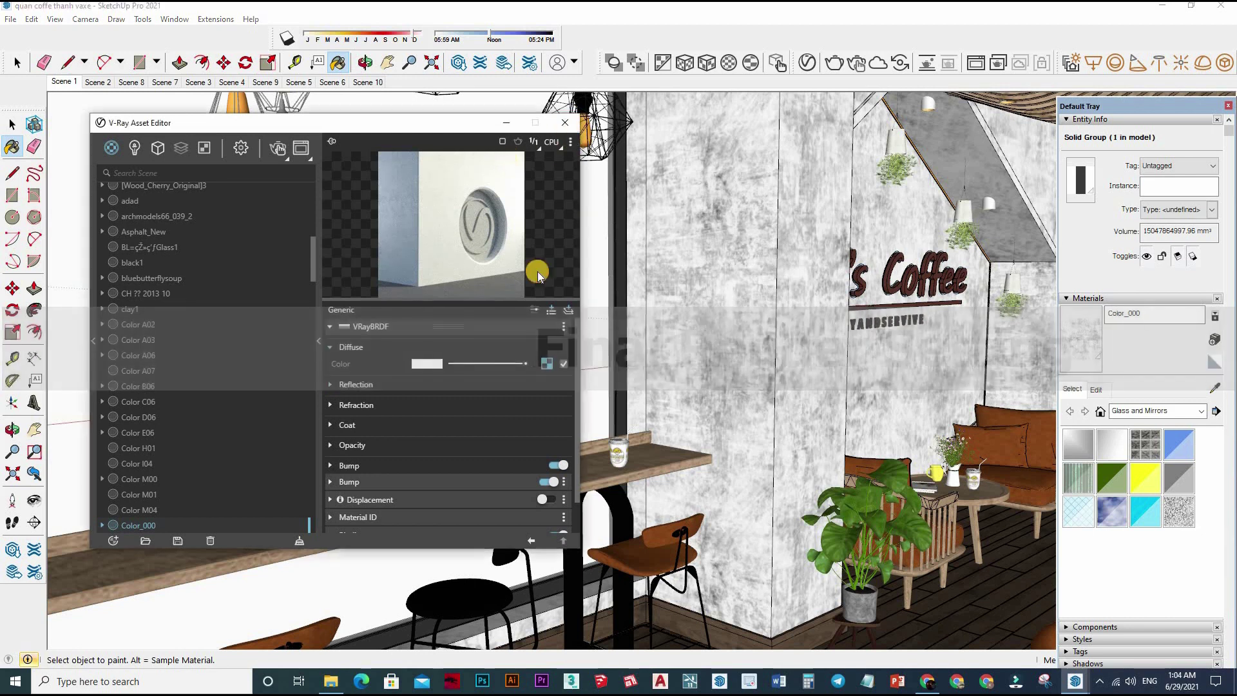
{"action": "left_click", "coordinate": [570, 141]}
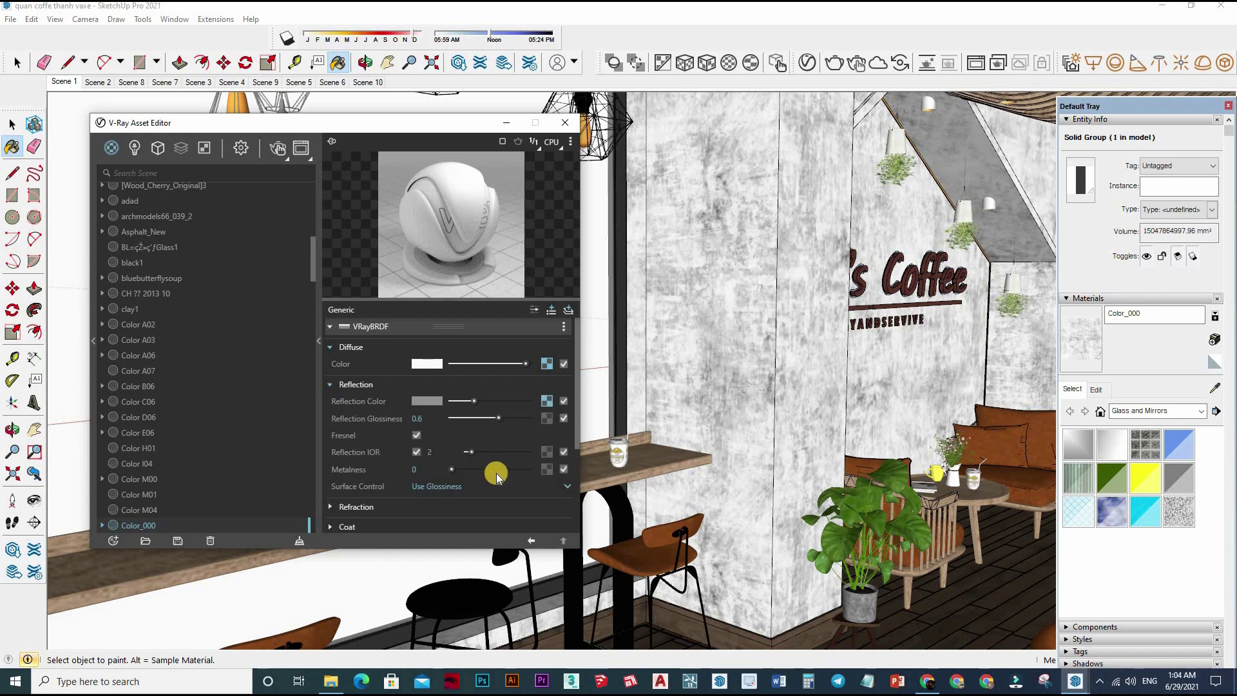
{"action": "scroll", "coordinate": [485, 442], "scroll_direction": "down", "scroll_amount": 2}
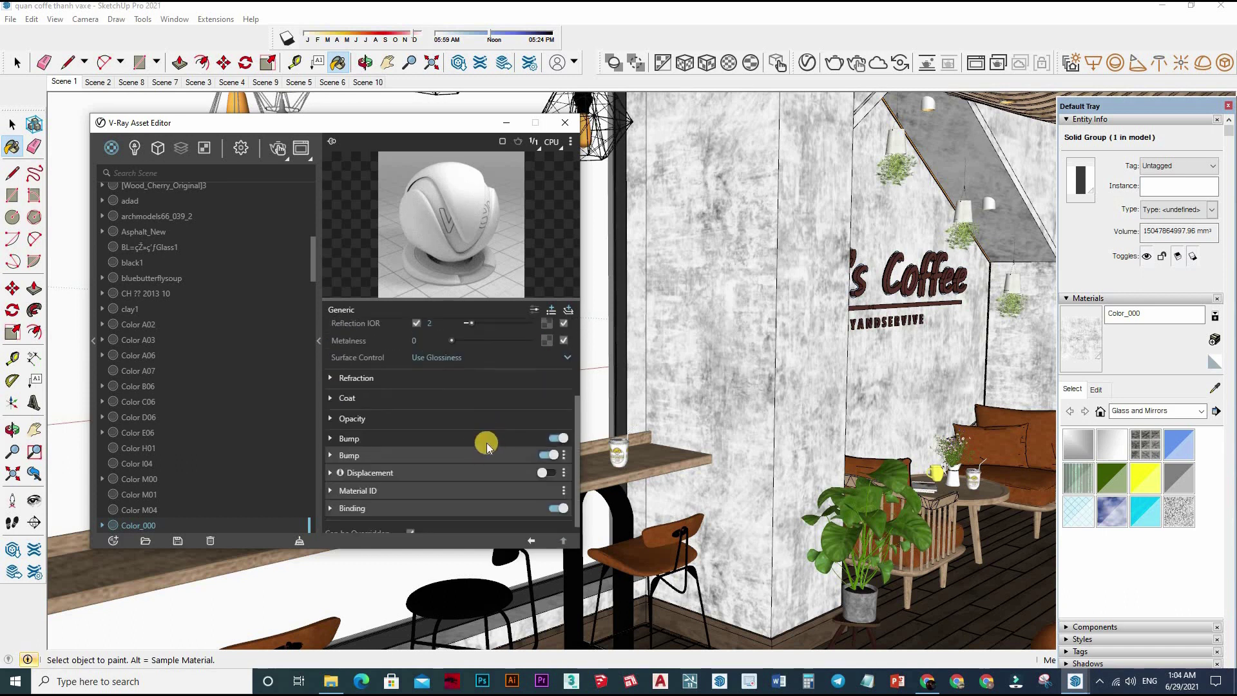
{"action": "left_click", "coordinate": [483, 442]}
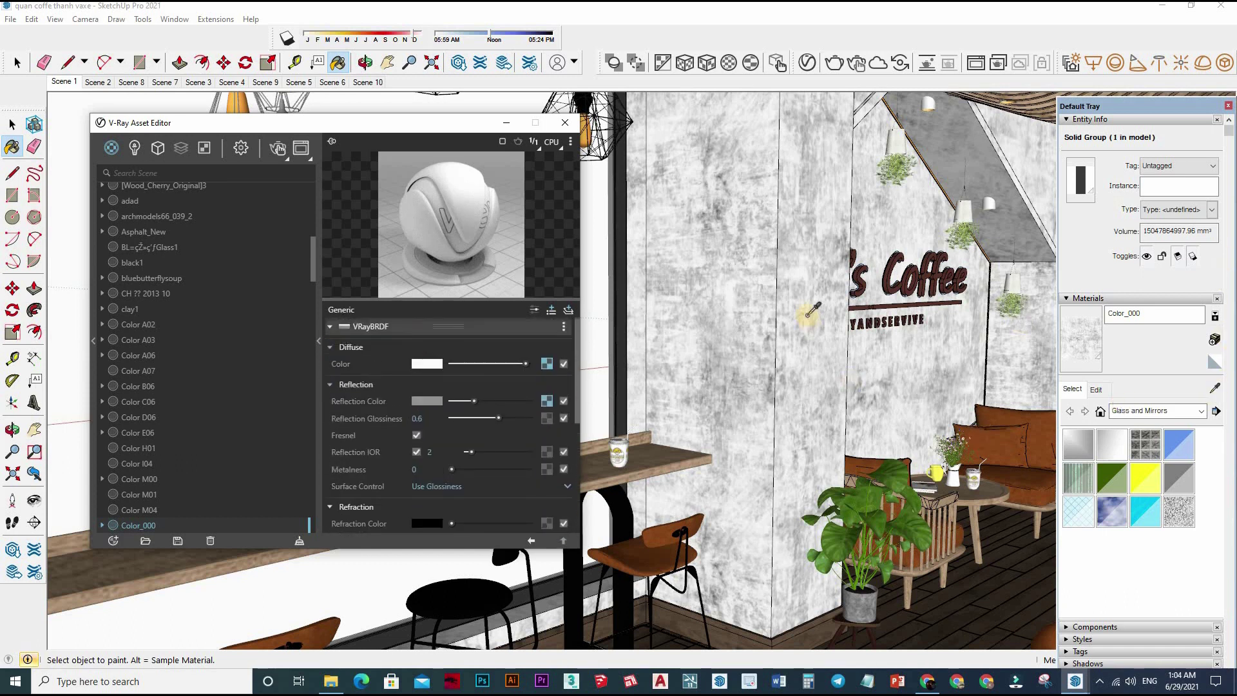
Step: Sample the light blue edge behind the Coffee sign letters and check its emissive intensity
{"action": "middle_click_drag", "start_coordinate": [783, 363], "coordinate": [760, 310]}
{"action": "scroll", "coordinate": [760, 311], "scroll_direction": "up", "scroll_amount": 8}
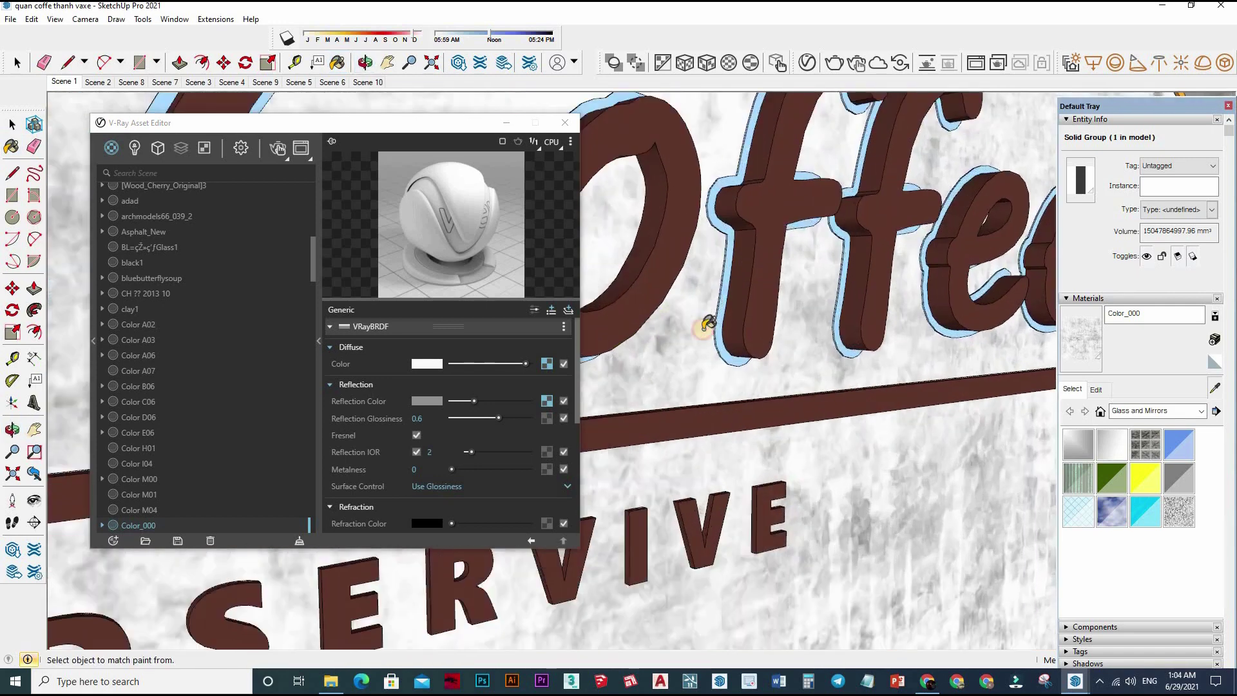
{"action": "scroll", "coordinate": [709, 322], "scroll_direction": "up", "scroll_amount": 3}
{"action": "left_click", "coordinate": [712, 325], "text": "alt"}
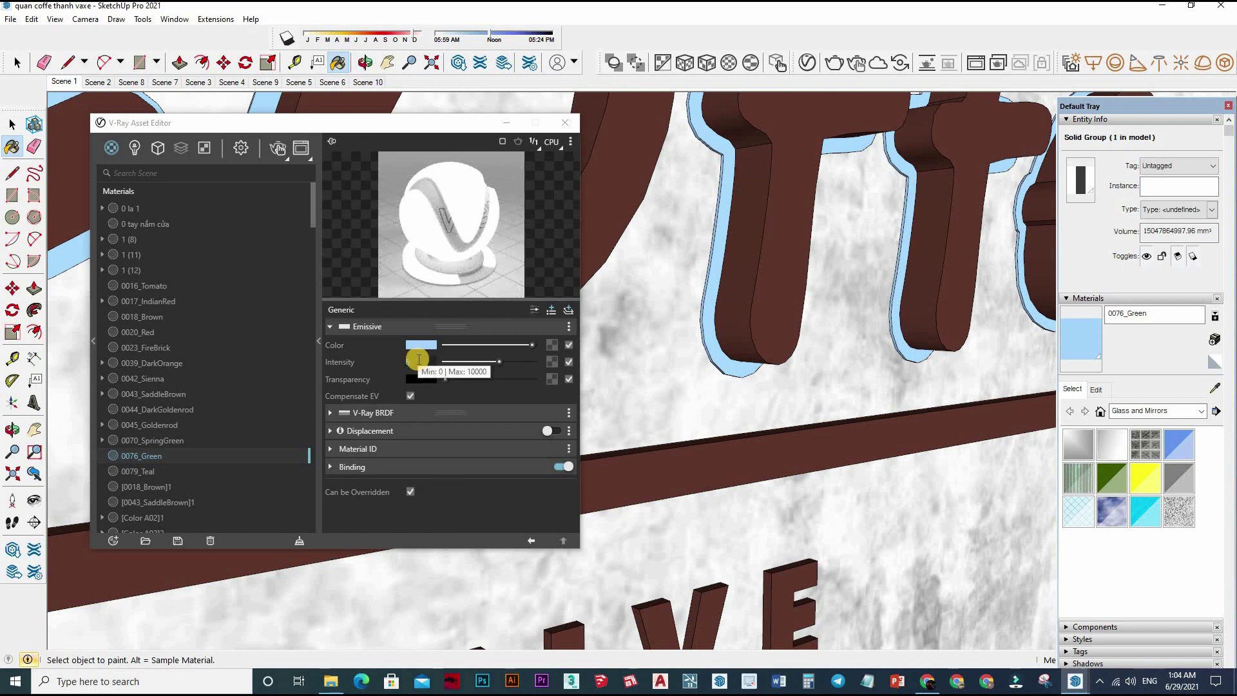
{"action": "double_click", "coordinate": [412, 362]}
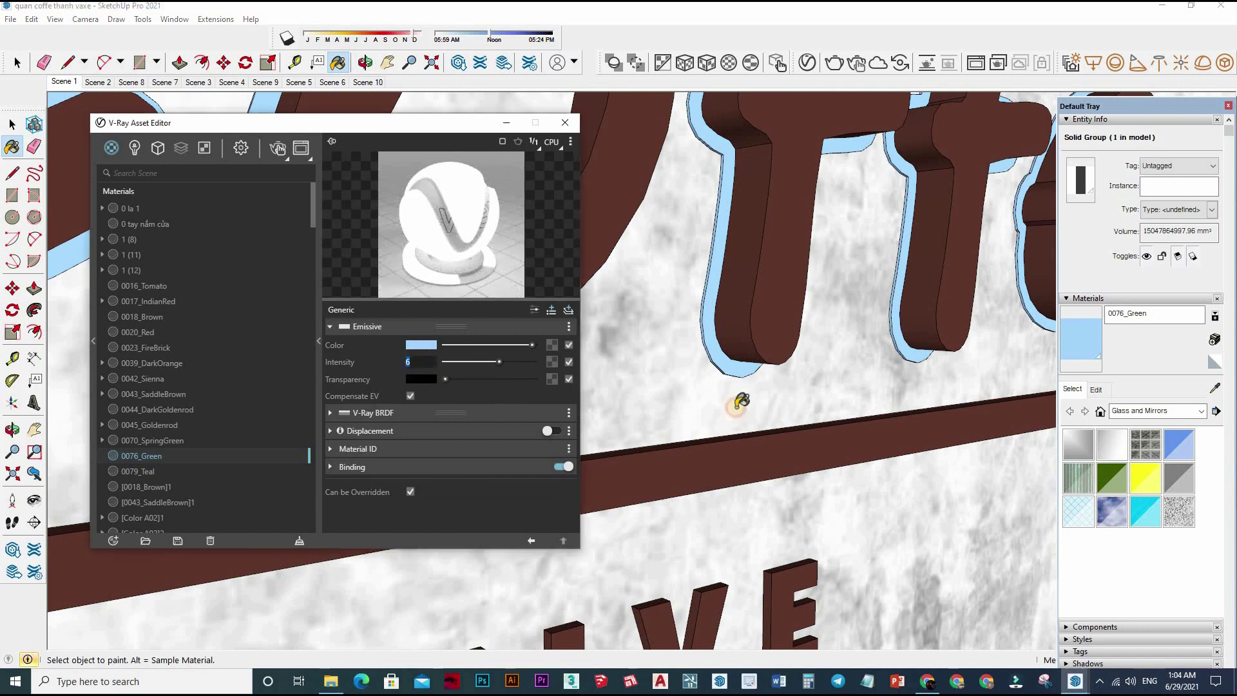
Step: Sample the brown material of the bar under the Coffee lettering and check its reflection and refraction settings
{"action": "left_click", "coordinate": [1215, 389]}
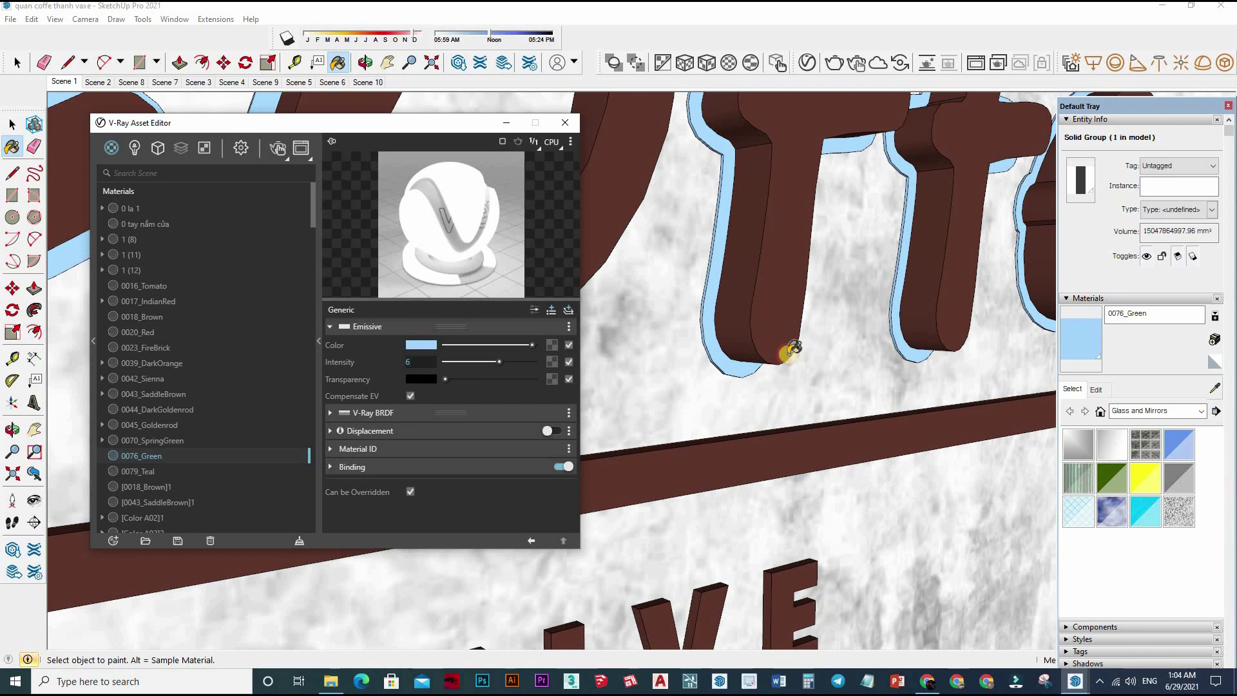
{"action": "left_click", "coordinate": [810, 431]}
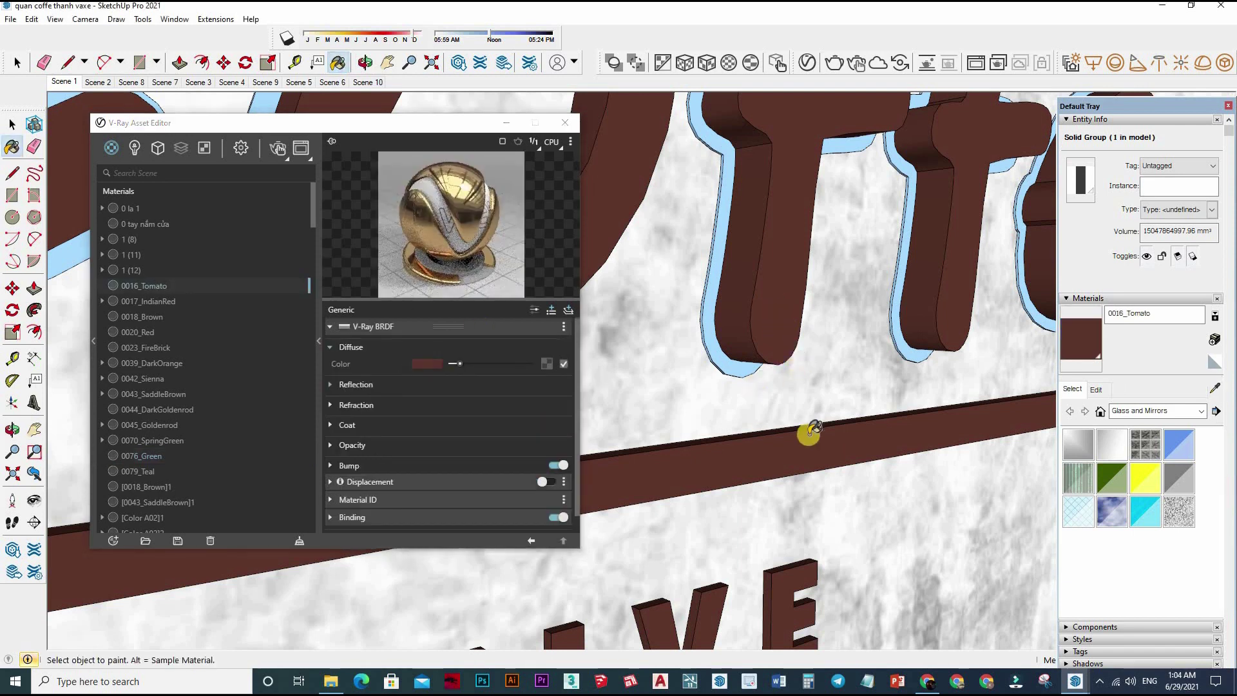
{"action": "scroll", "coordinate": [810, 431], "scroll_direction": "down", "scroll_amount": 1}
{"action": "left_click", "coordinate": [385, 386]}
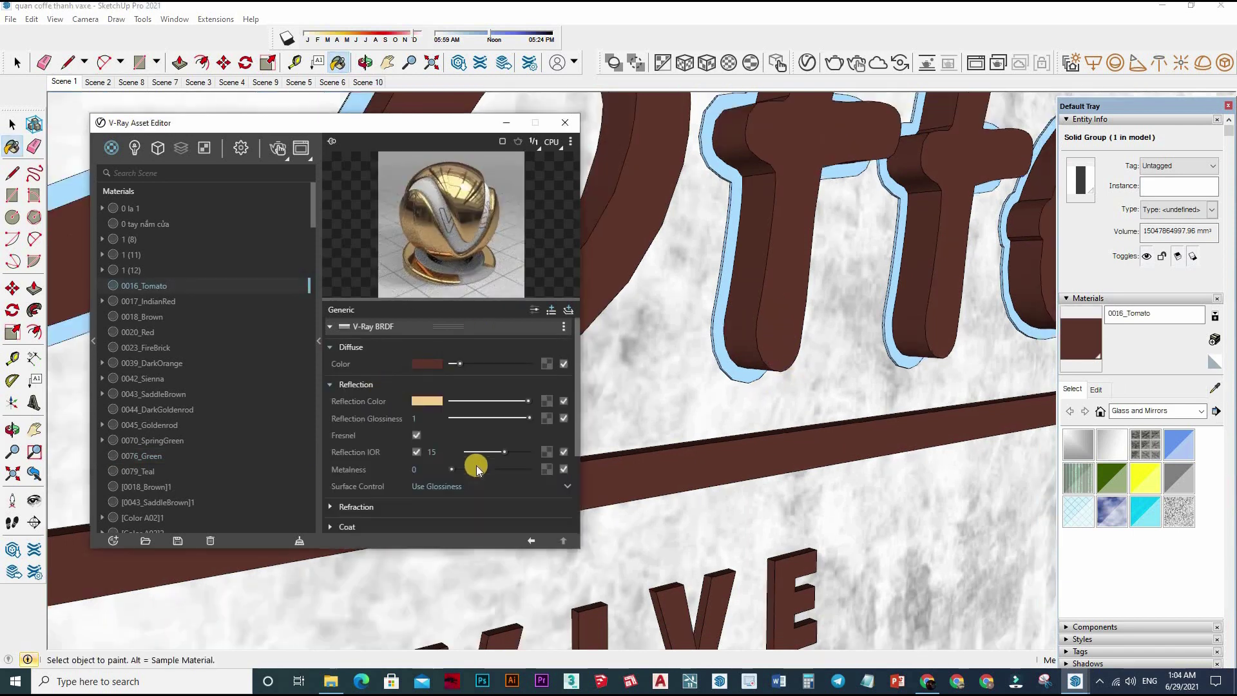
{"action": "scroll", "coordinate": [440, 479], "scroll_direction": "down", "scroll_amount": 2}
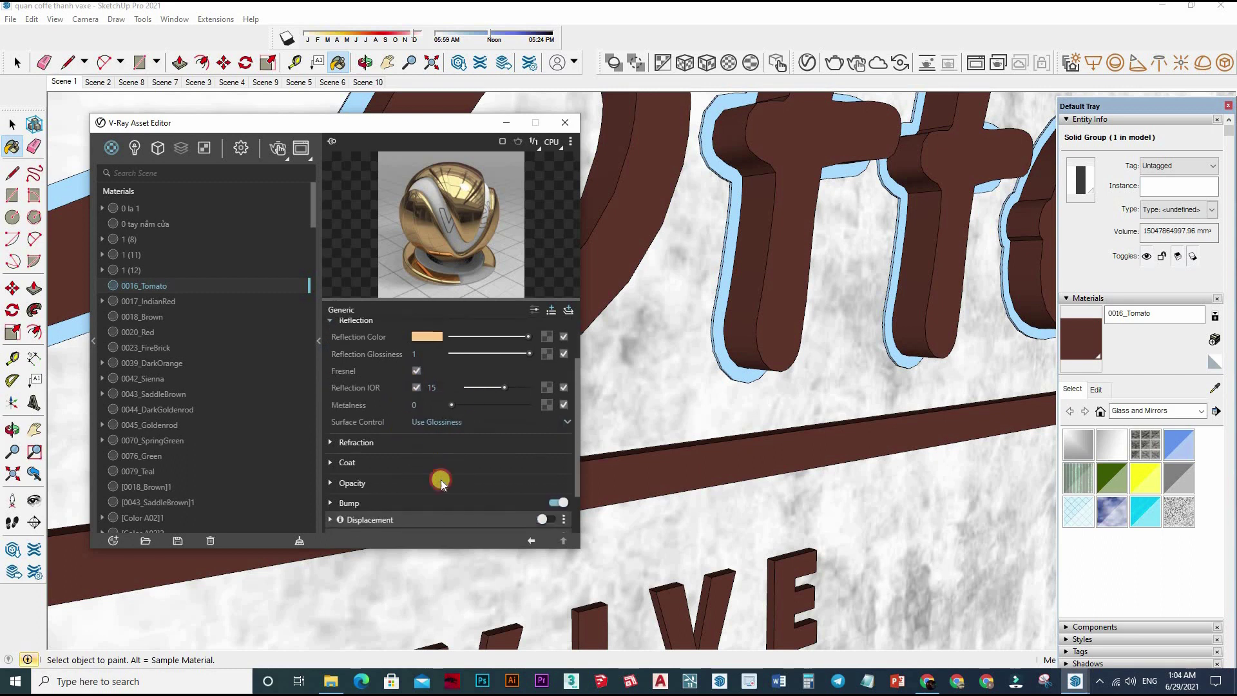
{"action": "left_click", "coordinate": [490, 443]}
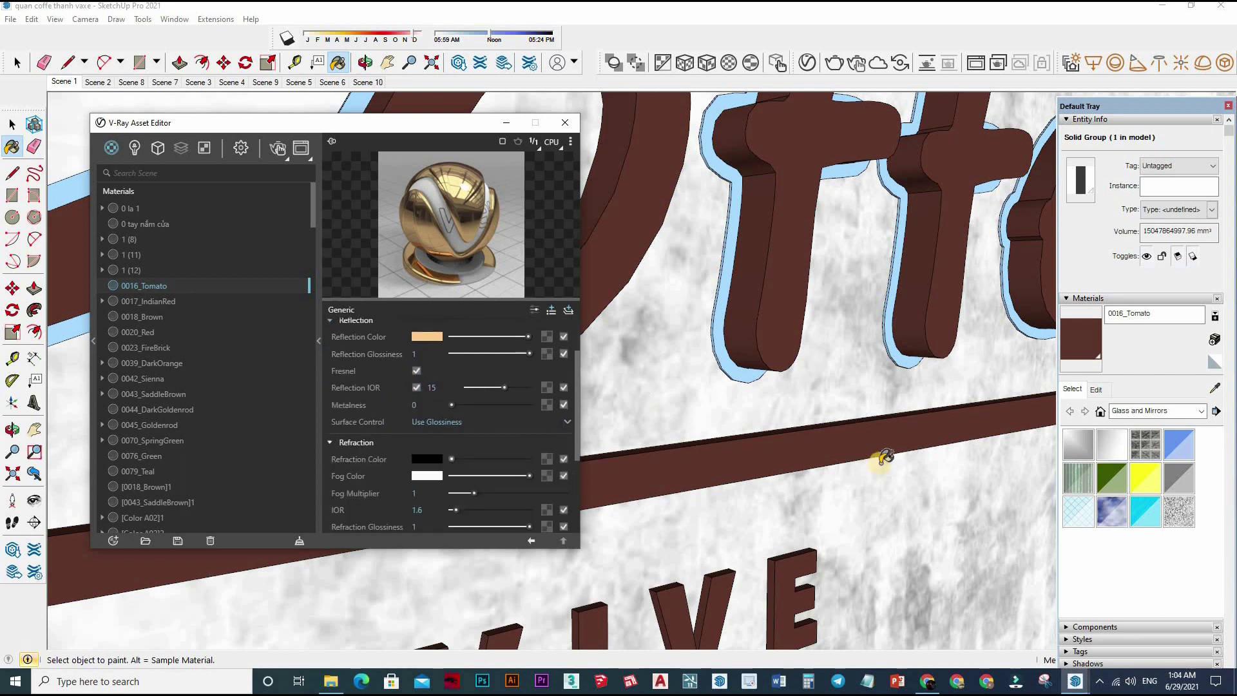
{"action": "scroll", "coordinate": [867, 464], "scroll_direction": "down", "scroll_amount": 6}
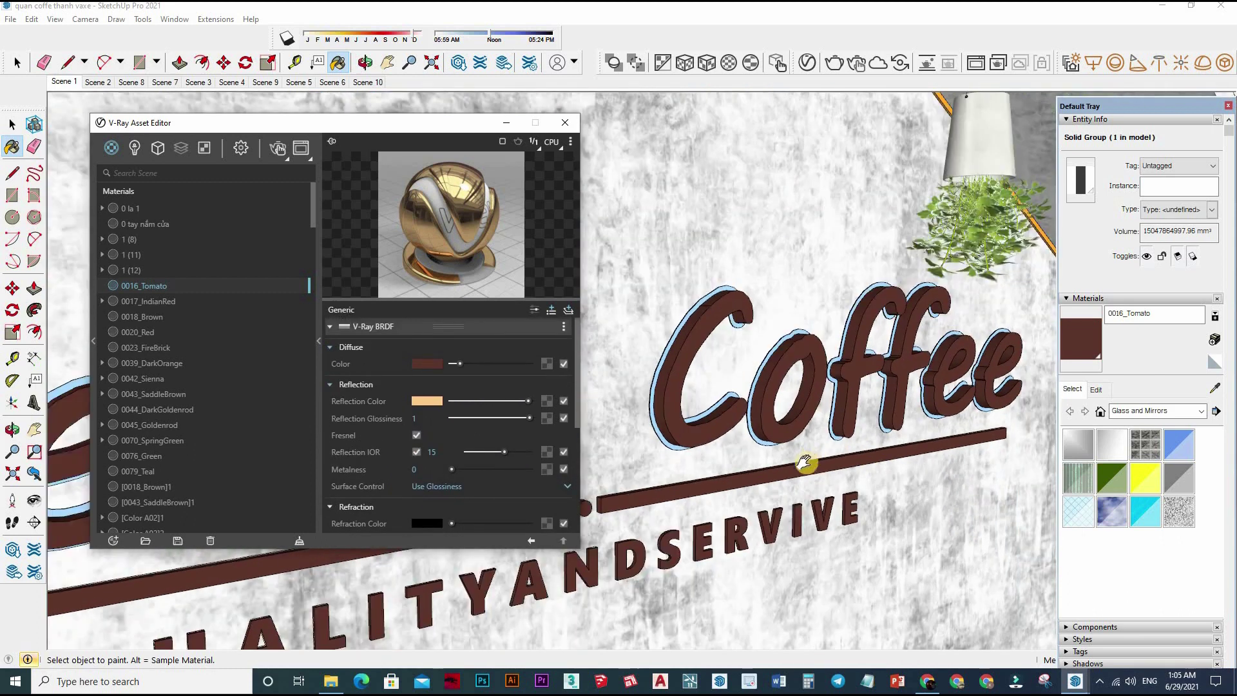
Step: Sample the orange inner ring of the white cylindrical lamp near the sign to check its emissive settings
{"action": "middle_click_drag", "start_coordinate": [840, 355], "coordinate": [1215, 390]}
{"action": "scroll", "coordinate": [915, 264], "scroll_direction": "up", "scroll_amount": 2}
{"action": "scroll", "coordinate": [831, 328], "scroll_direction": "up", "scroll_amount": 4}
{"action": "scroll", "coordinate": [902, 270], "scroll_direction": "up", "scroll_amount": 3}
{"action": "scroll", "coordinate": [925, 146], "scroll_direction": "up", "scroll_amount": 3}
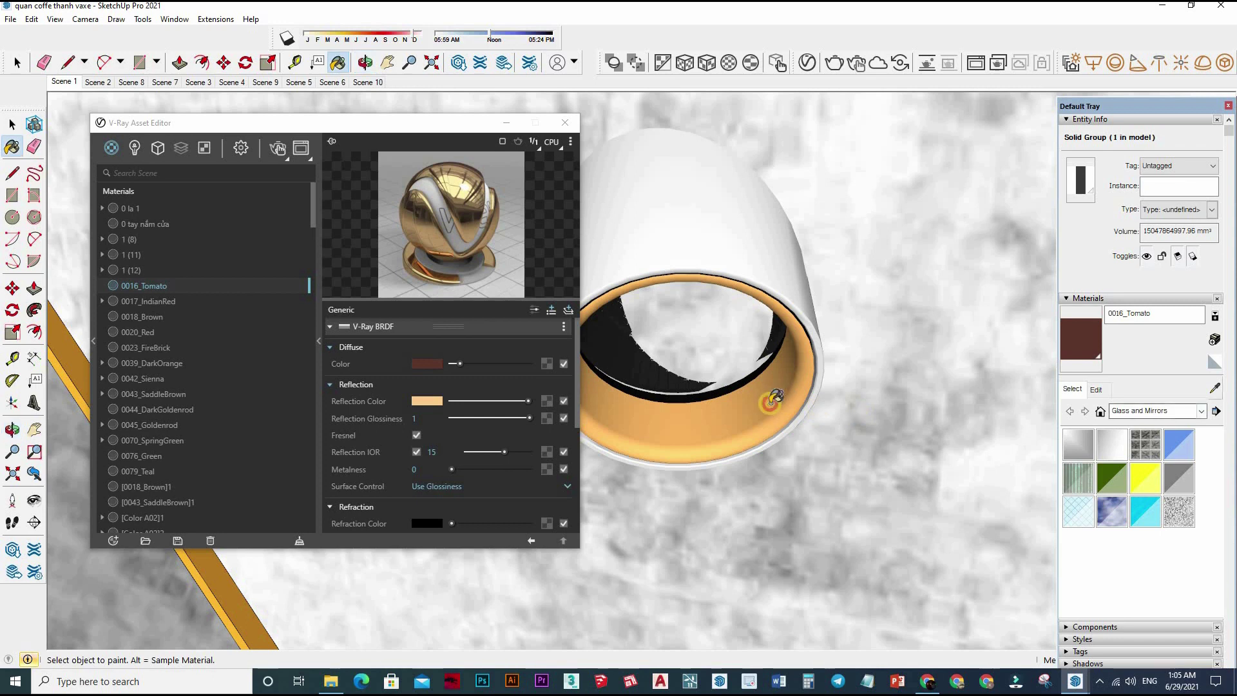
{"action": "key", "text": "alt"}
{"action": "left_click", "coordinate": [836, 394], "text": "alt"}
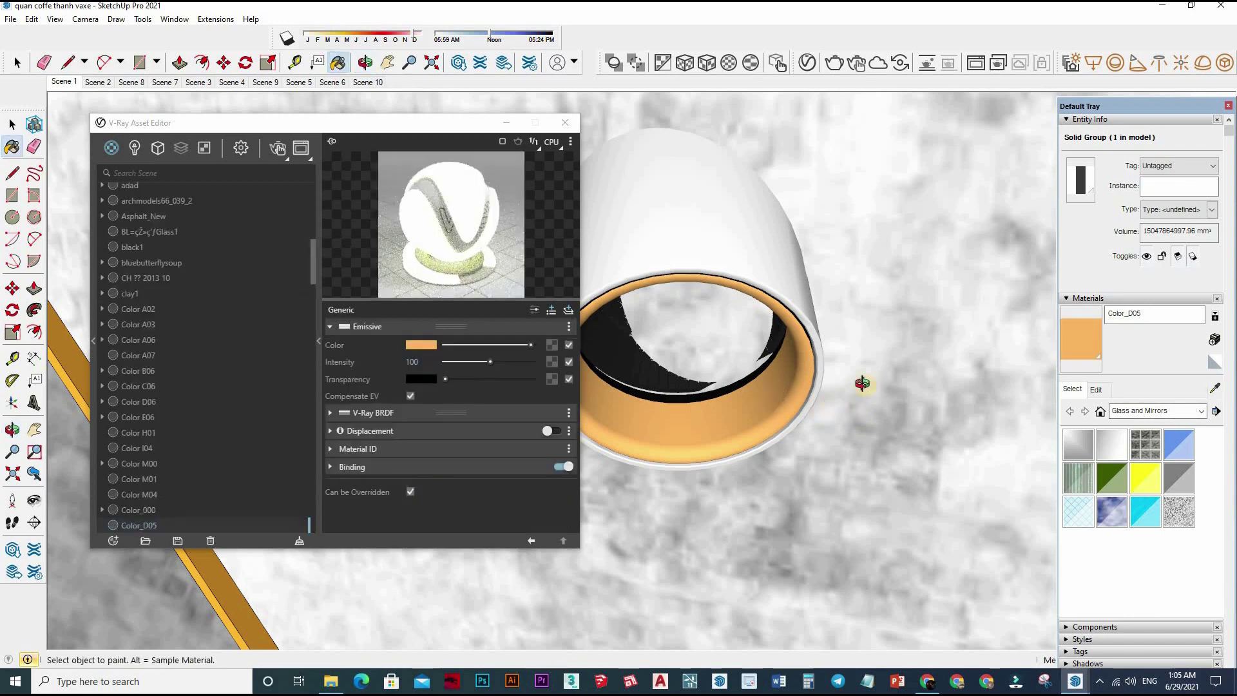
Step: Open the white cylindrical lamp's group for editing, down to its outer shell
{"action": "scroll", "coordinate": [856, 386], "scroll_direction": "down", "scroll_amount": 5}
{"action": "scroll", "coordinate": [815, 403], "scroll_direction": "down", "scroll_amount": 2}
{"action": "middle_click_drag", "start_coordinate": [815, 403], "coordinate": [794, 365]}
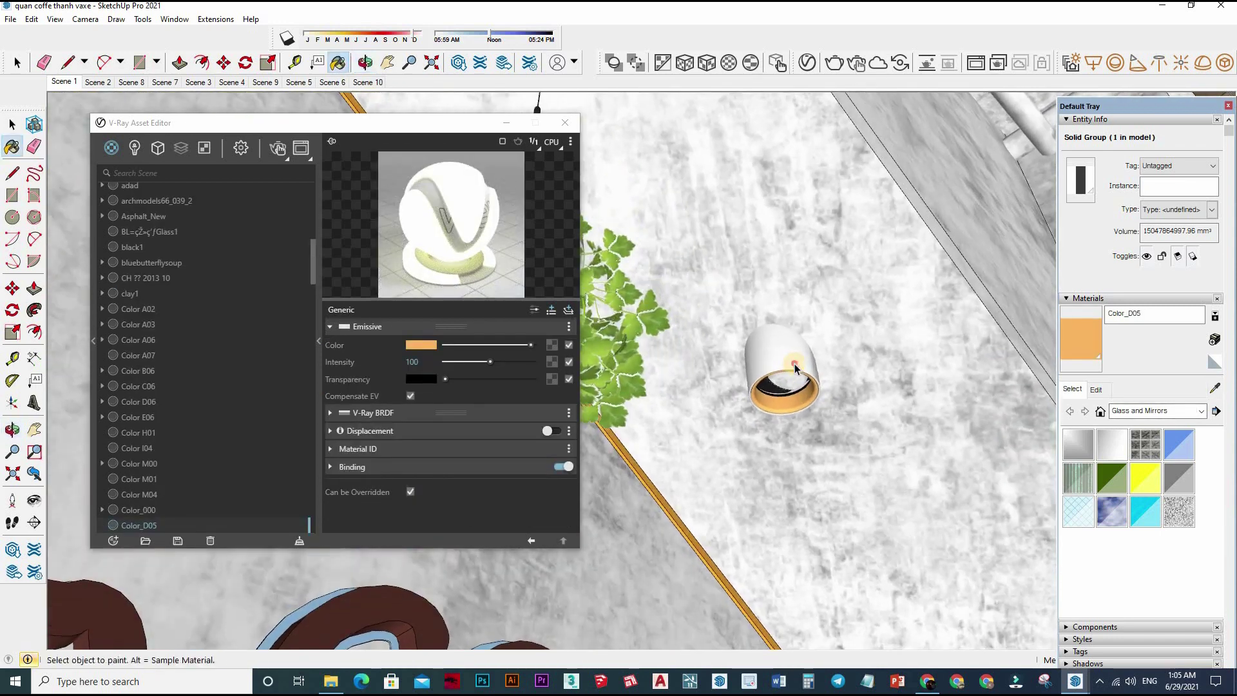
{"action": "key", "text": "space"}
{"action": "double_click", "coordinate": [794, 365]}
{"action": "double_click", "coordinate": [812, 386]}
{"action": "triple_click", "coordinate": [811, 387]}
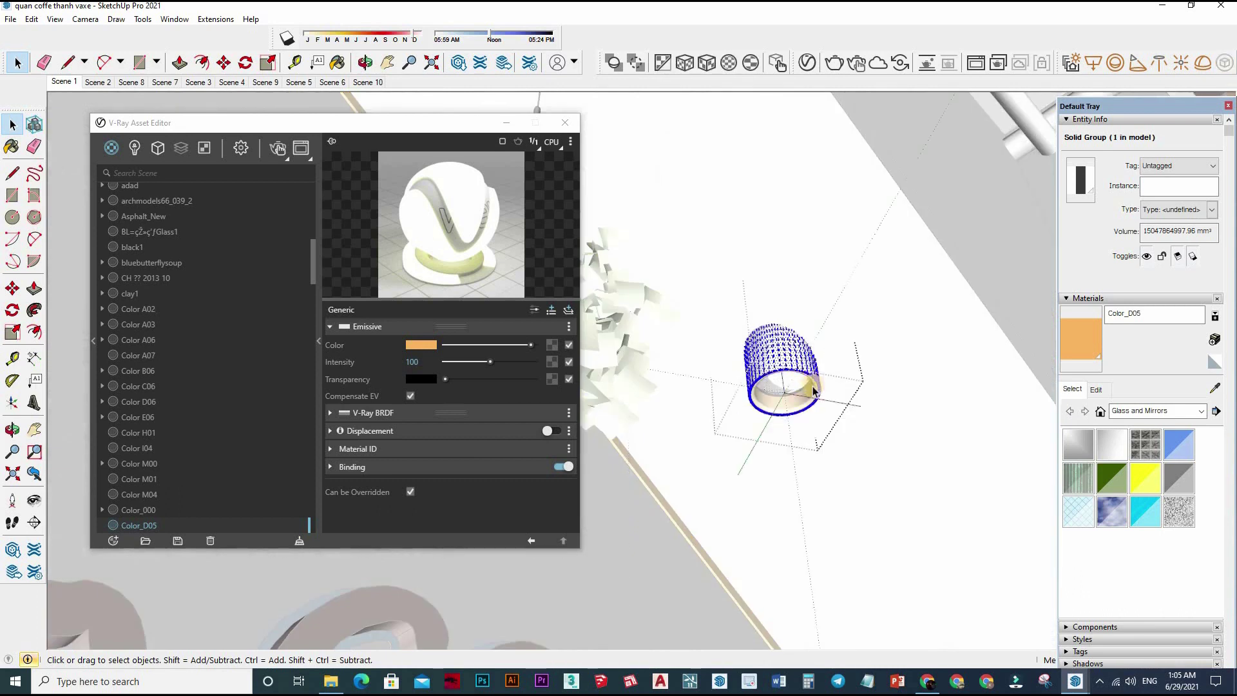
{"action": "left_click", "coordinate": [848, 420]}
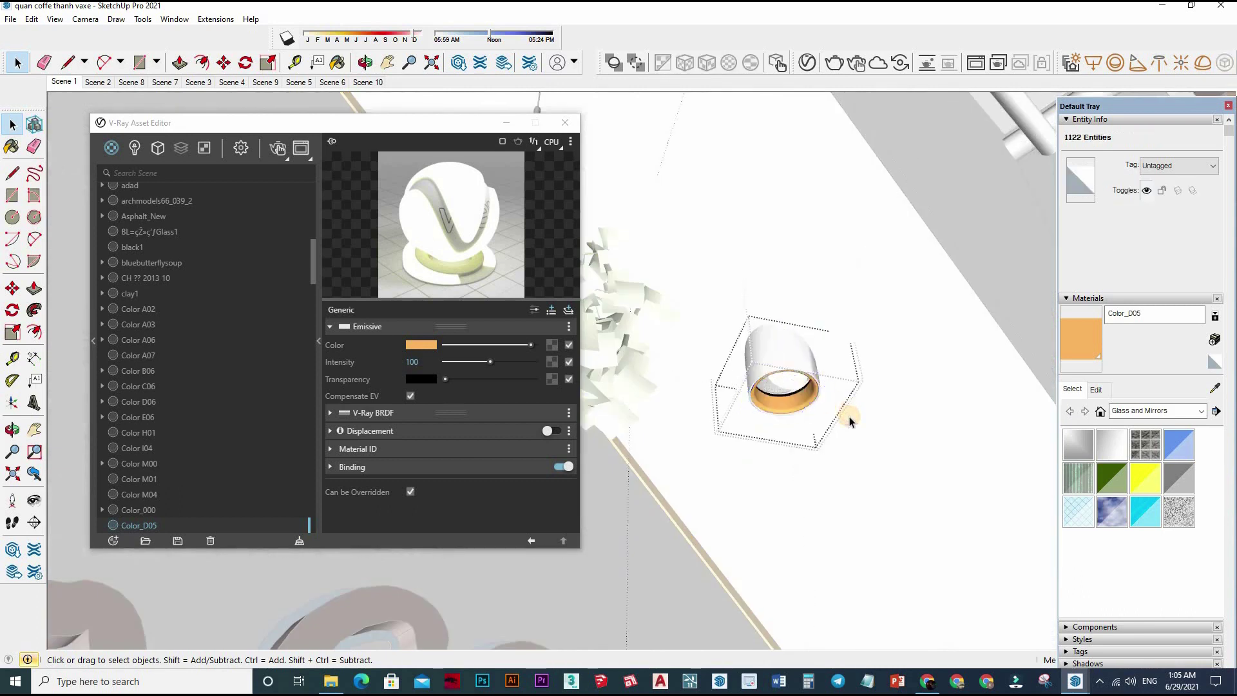
Step: Open the lamp's orange inner ring for editing and select all of its geometry
{"action": "double_click", "coordinate": [810, 402]}
{"action": "key", "text": "ctrl+a"}
{"action": "scroll", "coordinate": [847, 406], "scroll_direction": "down", "scroll_amount": 5}
{"action": "scroll", "coordinate": [851, 393], "scroll_direction": "down", "scroll_amount": 2}
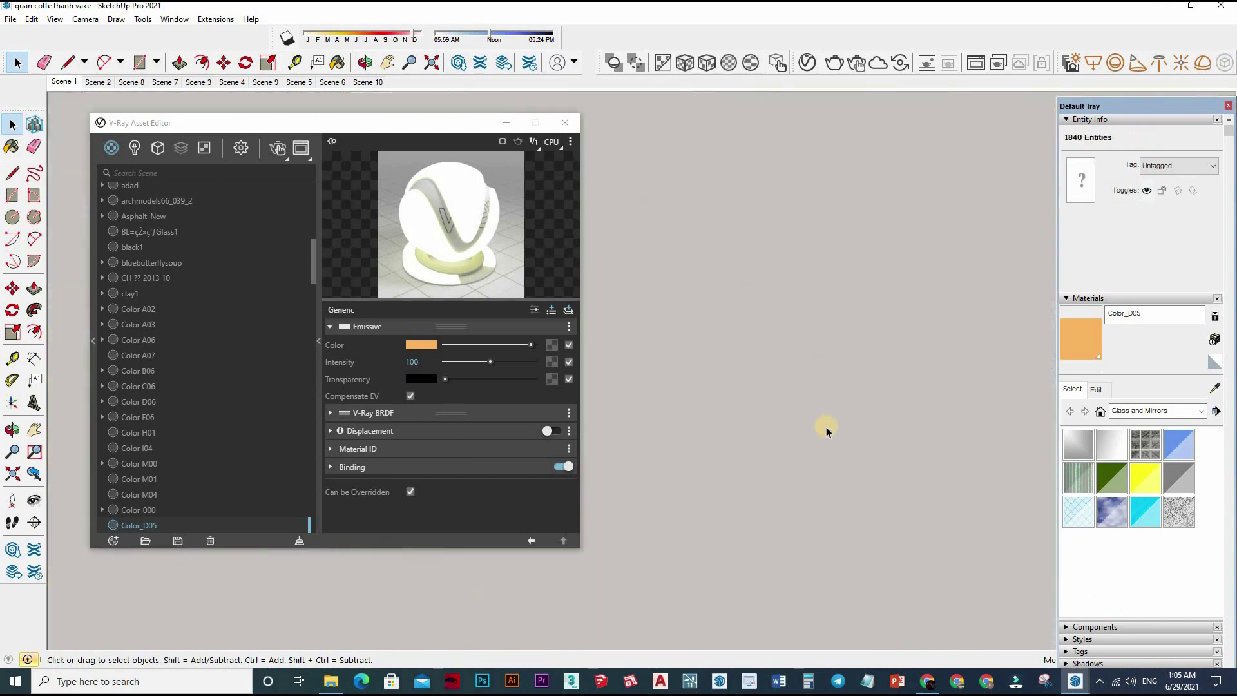
{"action": "scroll", "coordinate": [817, 432], "scroll_direction": "down", "scroll_amount": 5}
{"action": "scroll", "coordinate": [792, 413], "scroll_direction": "up", "scroll_amount": 3}
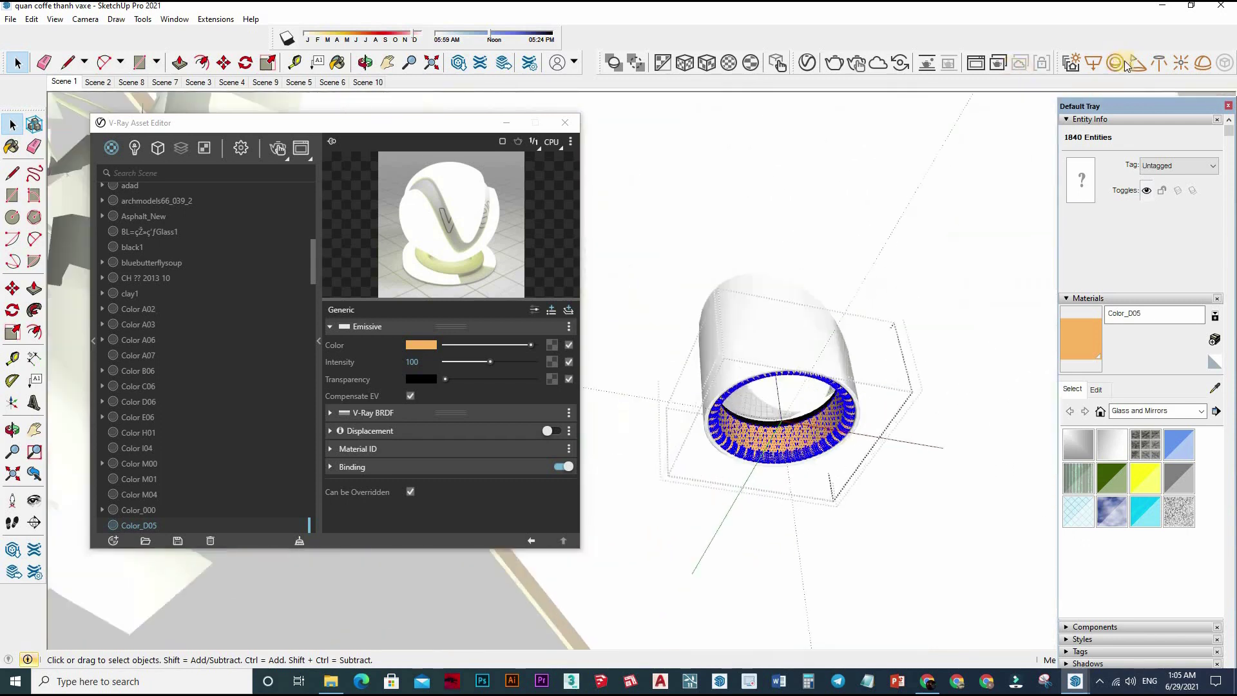
Step: Place a V-Ray IES light using the file 29.IES inside the opening of the cylindrical lamp
{"action": "left_click", "coordinate": [1159, 63]}
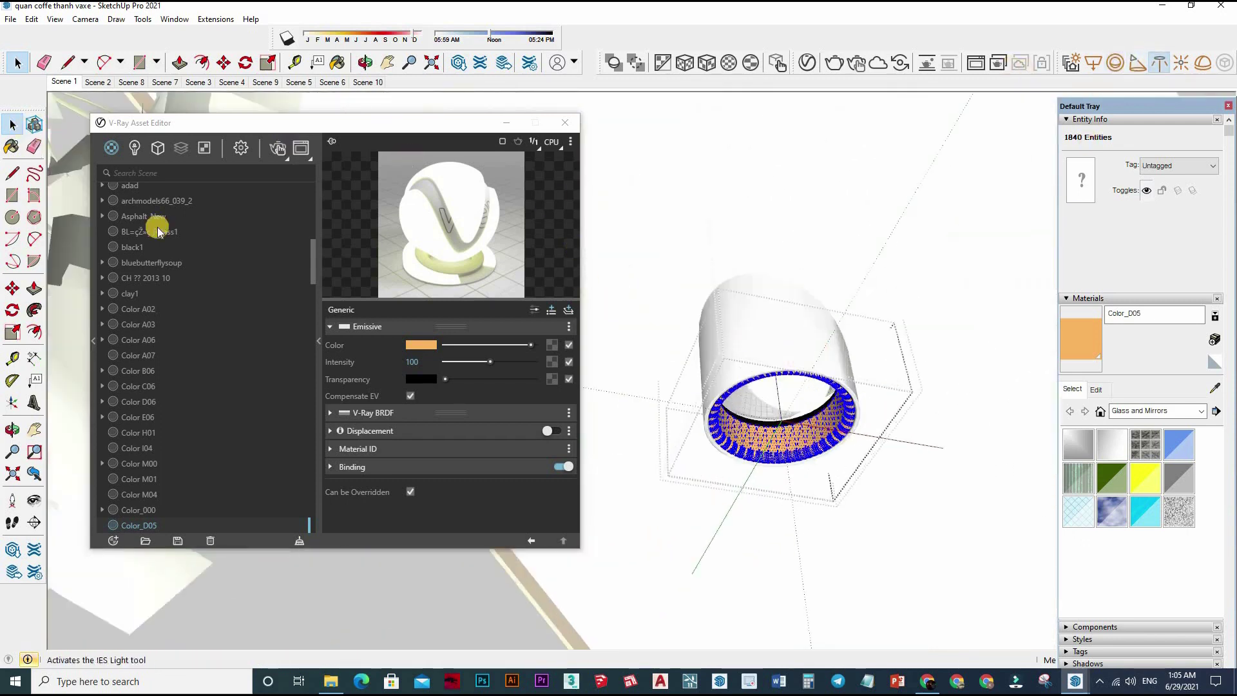
{"action": "scroll", "coordinate": [168, 206], "scroll_direction": "down", "scroll_amount": 5}
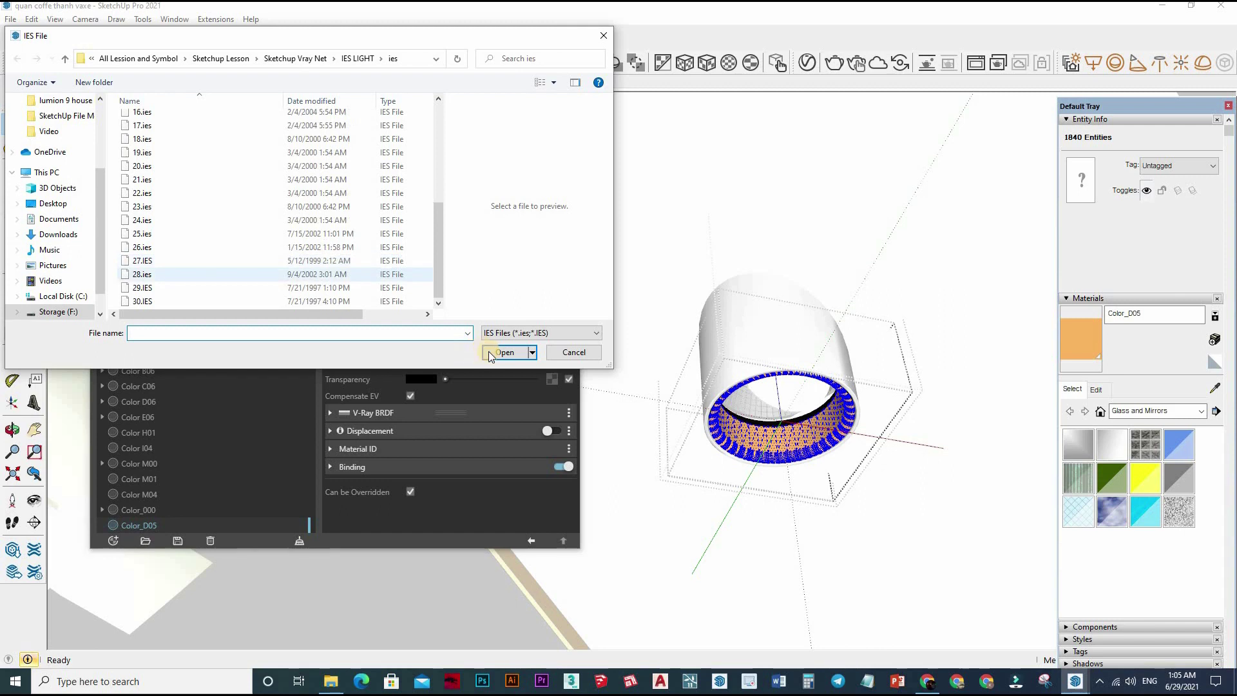
{"action": "left_click", "coordinate": [142, 287]}
{"action": "key", "text": "Return"}
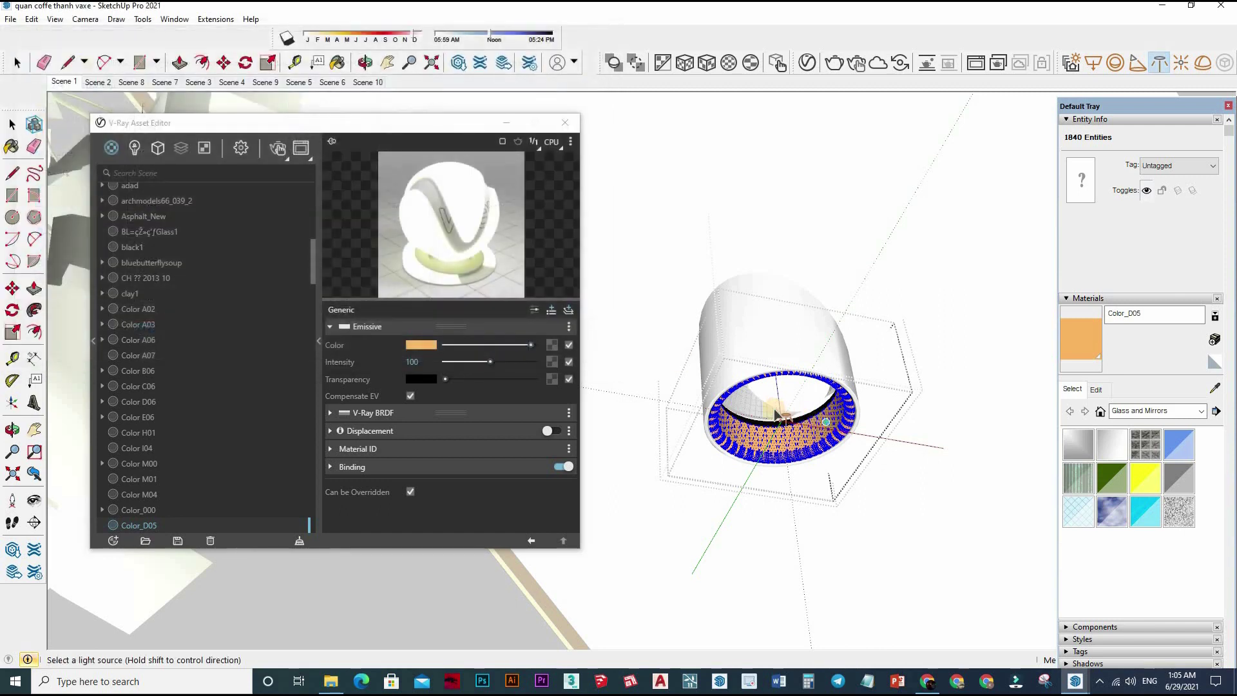
{"action": "left_click", "coordinate": [783, 403]}
{"action": "key", "text": "space"}
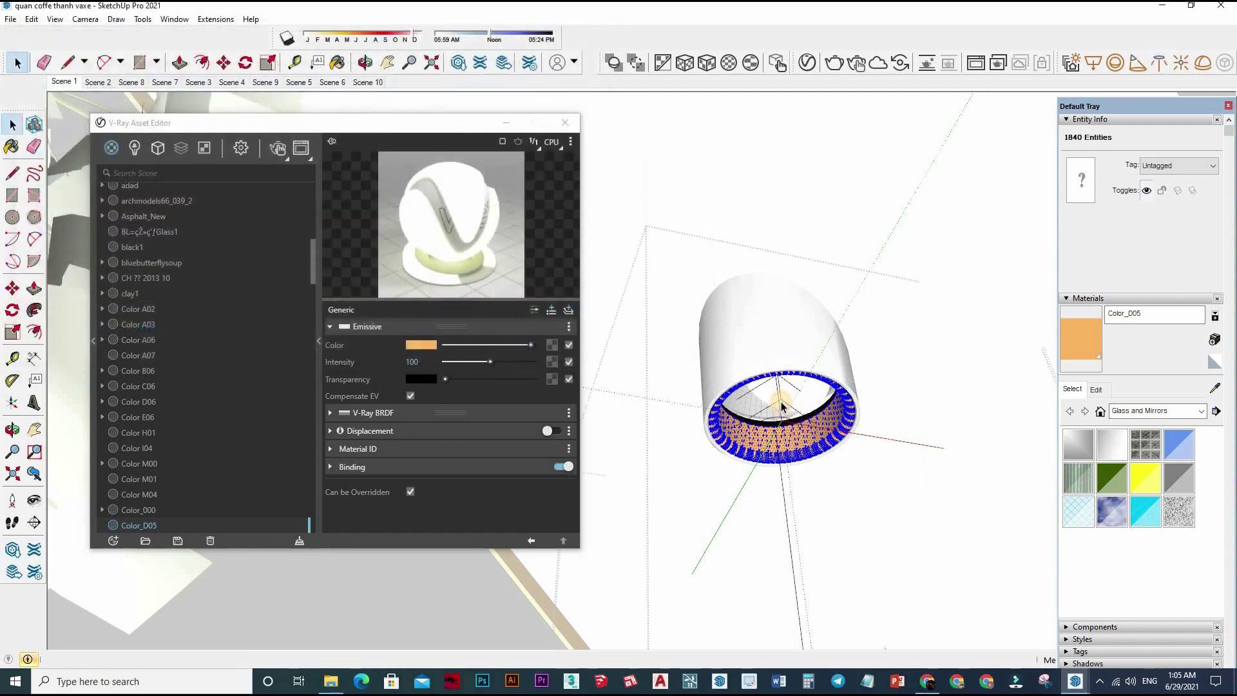
Step: Select the new IES light and move it down toward the mouth of the cylindrical lamp
{"action": "left_click", "coordinate": [784, 403]}
{"action": "key", "text": "m"}
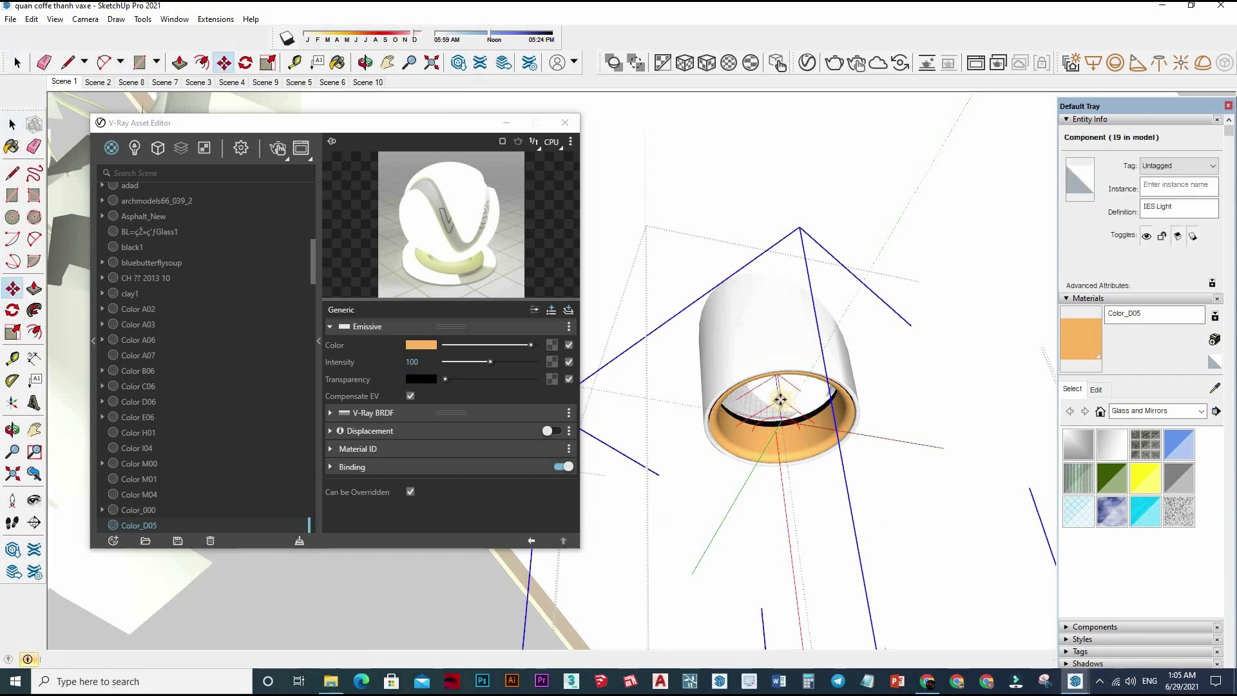
{"action": "scroll", "coordinate": [785, 412], "scroll_direction": "up", "scroll_amount": 4}
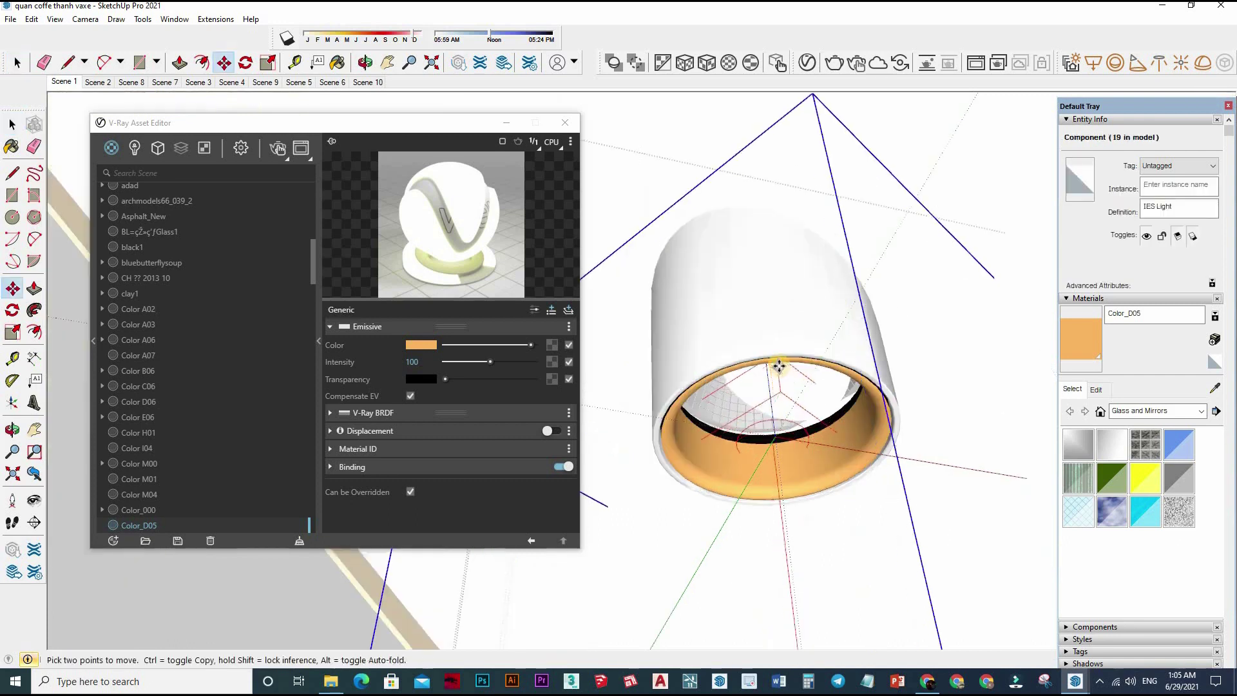
{"action": "key", "text": "space"}
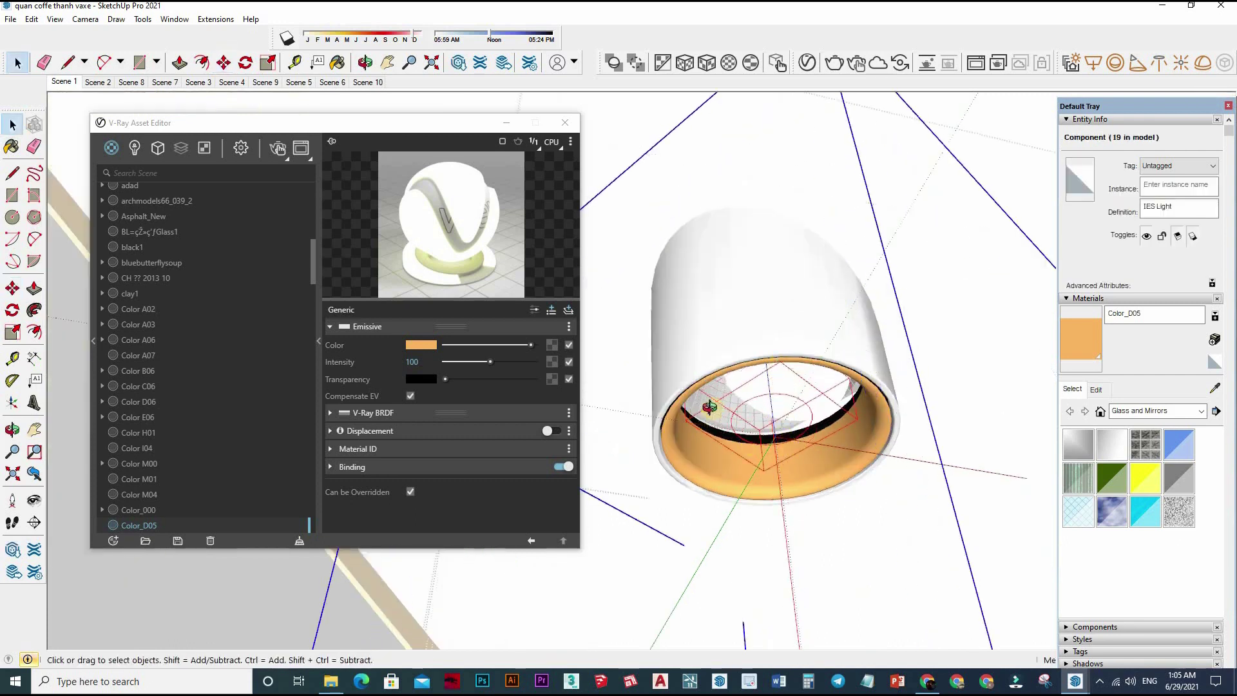
Step: Enable the intensity override on the cylindrical lamp's IES light, set it to 3000 lm, and leave the lamp's group
{"action": "scroll", "coordinate": [773, 436], "scroll_direction": "down", "scroll_amount": 4}
{"action": "middle_click_drag", "start_coordinate": [768, 475], "coordinate": [210, 166]}
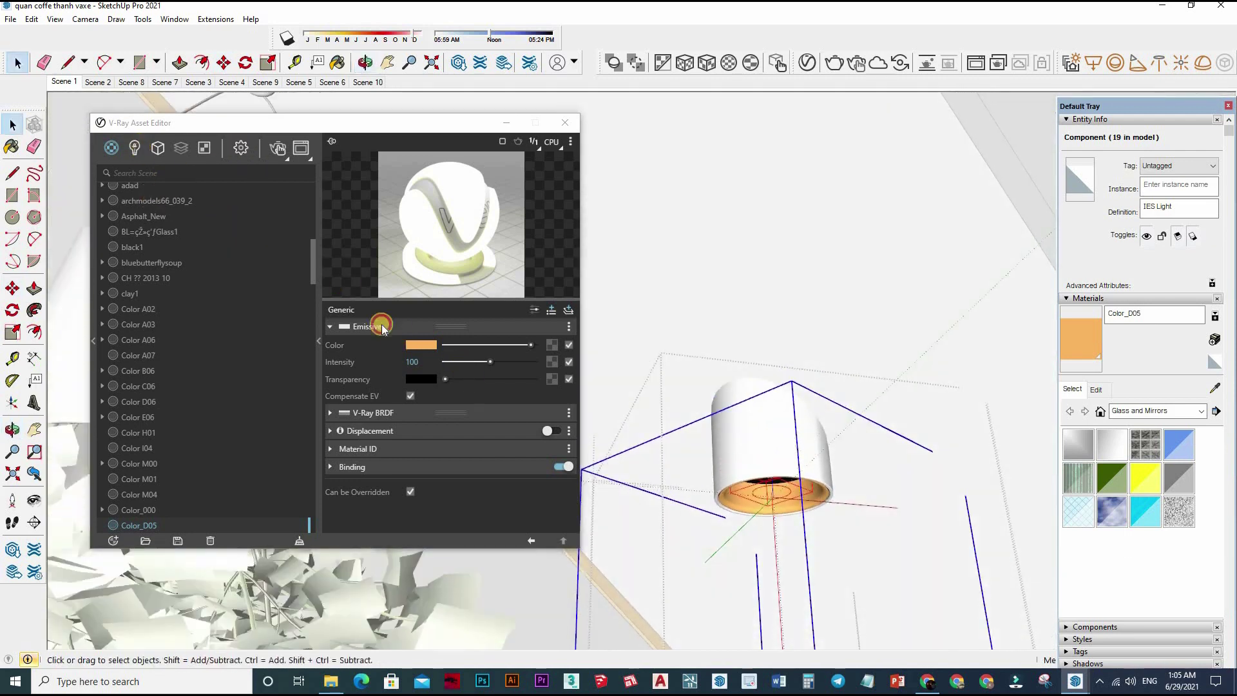
{"action": "double_click", "coordinate": [773, 498]}
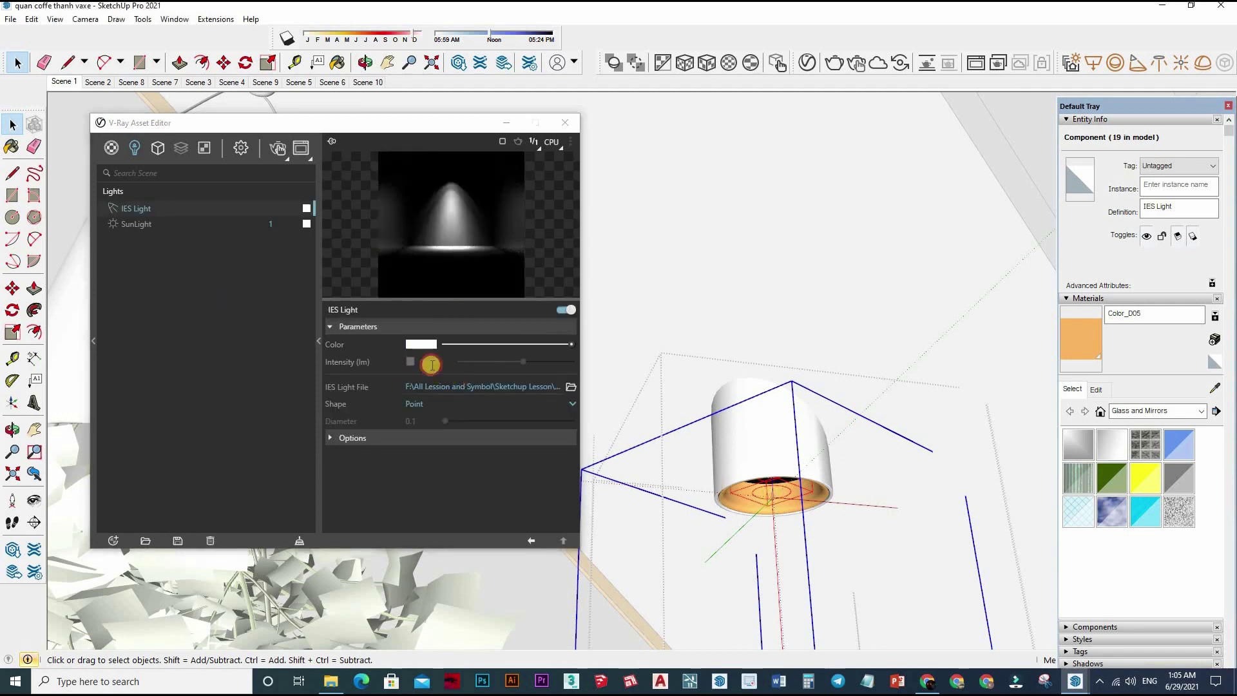
{"action": "left_click", "coordinate": [406, 364]}
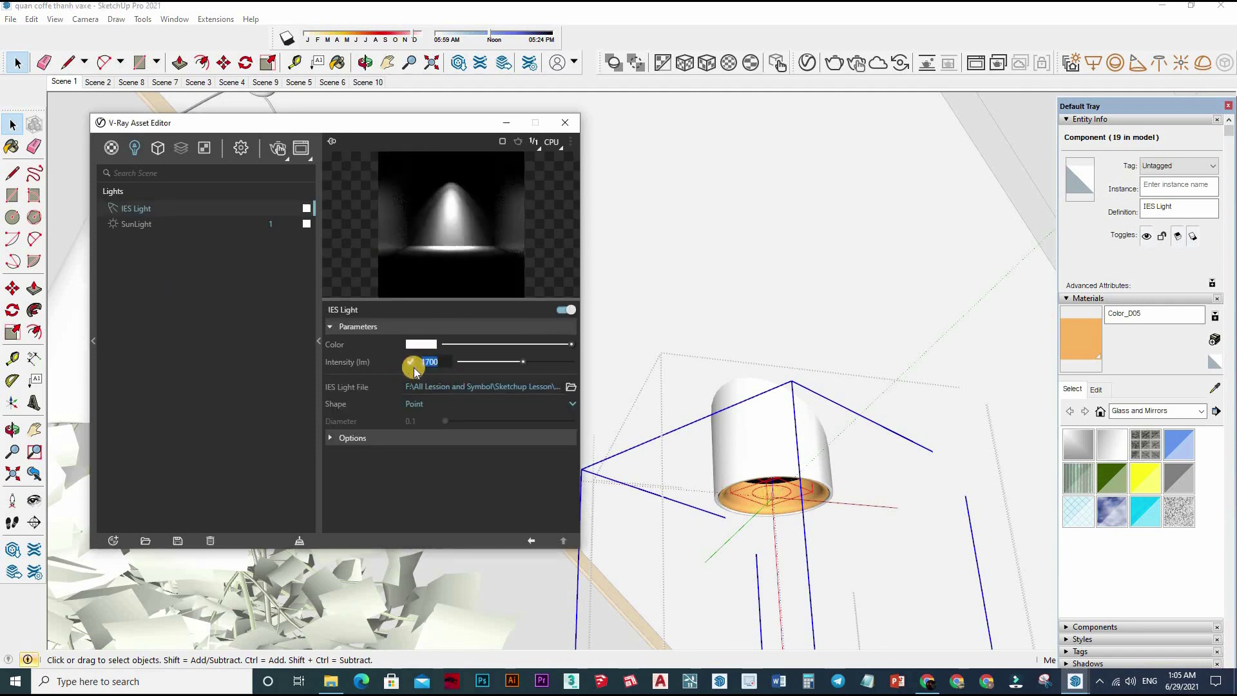
{"action": "type", "text": "3000"}
{"action": "key", "text": "Return"}
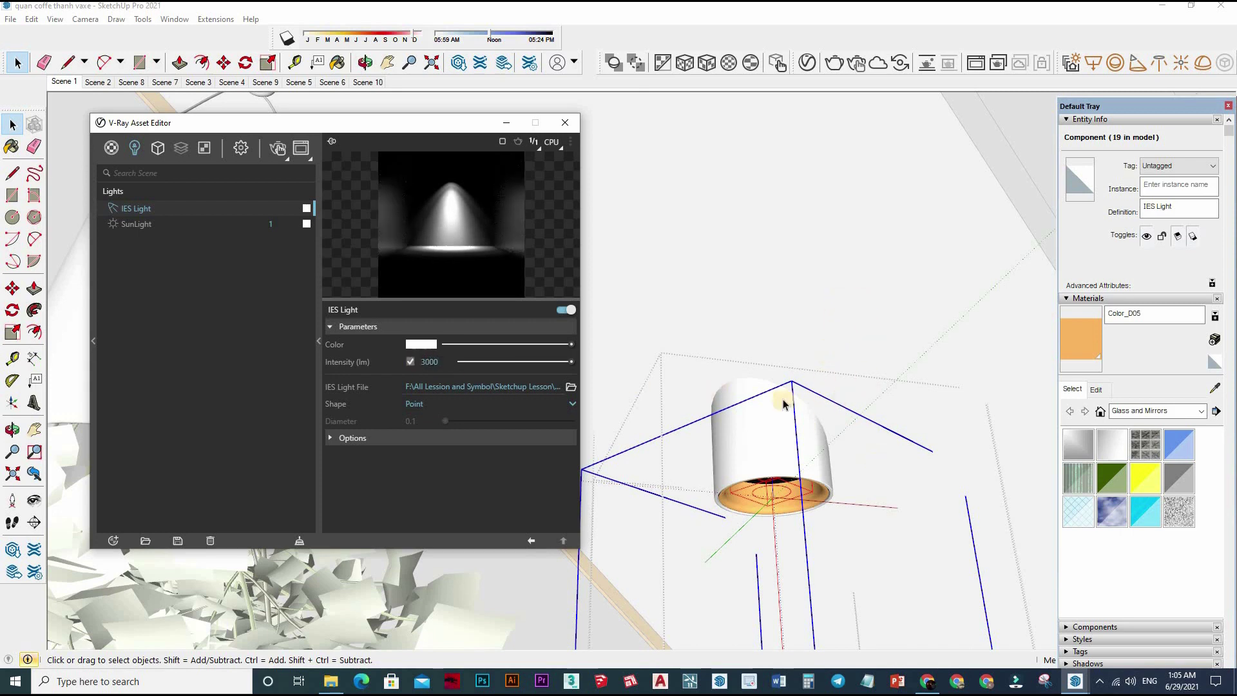
{"action": "left_click", "coordinate": [795, 352]}
Step: Return to Scene 1 and sample the black wire frame of the pendant lamp to inspect its V-Ray material
{"action": "left_click", "coordinate": [64, 83]}
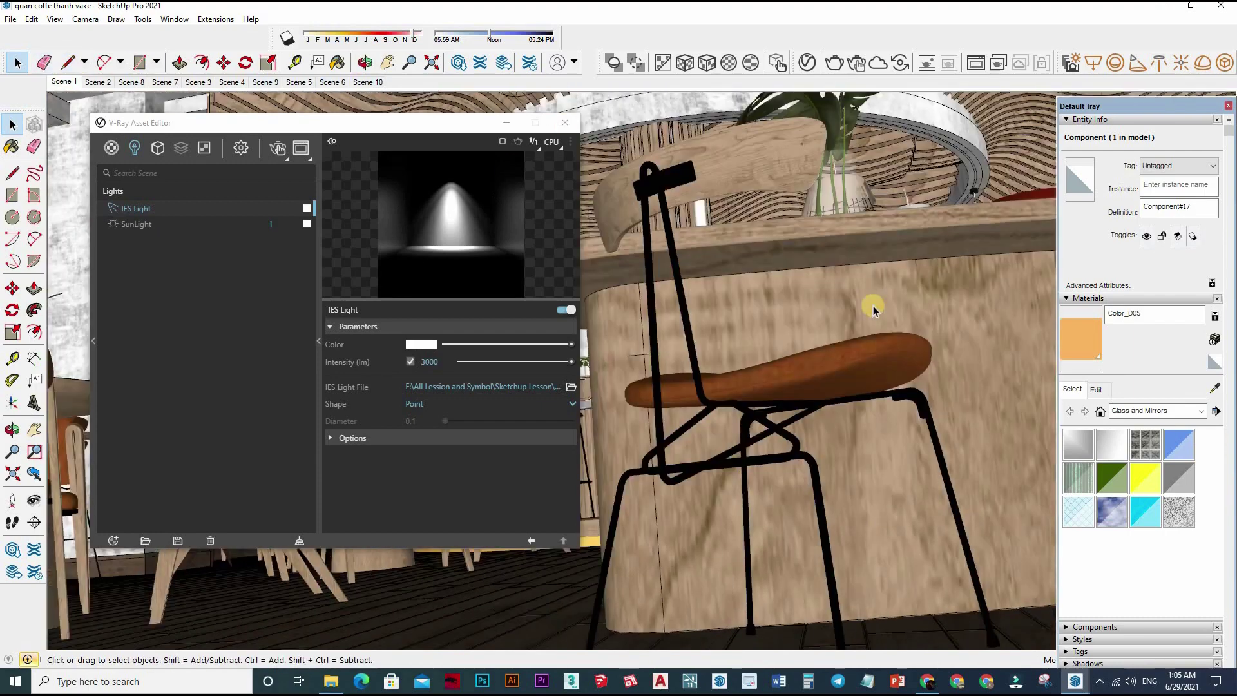
{"action": "scroll", "coordinate": [833, 324], "scroll_direction": "up", "scroll_amount": 3}
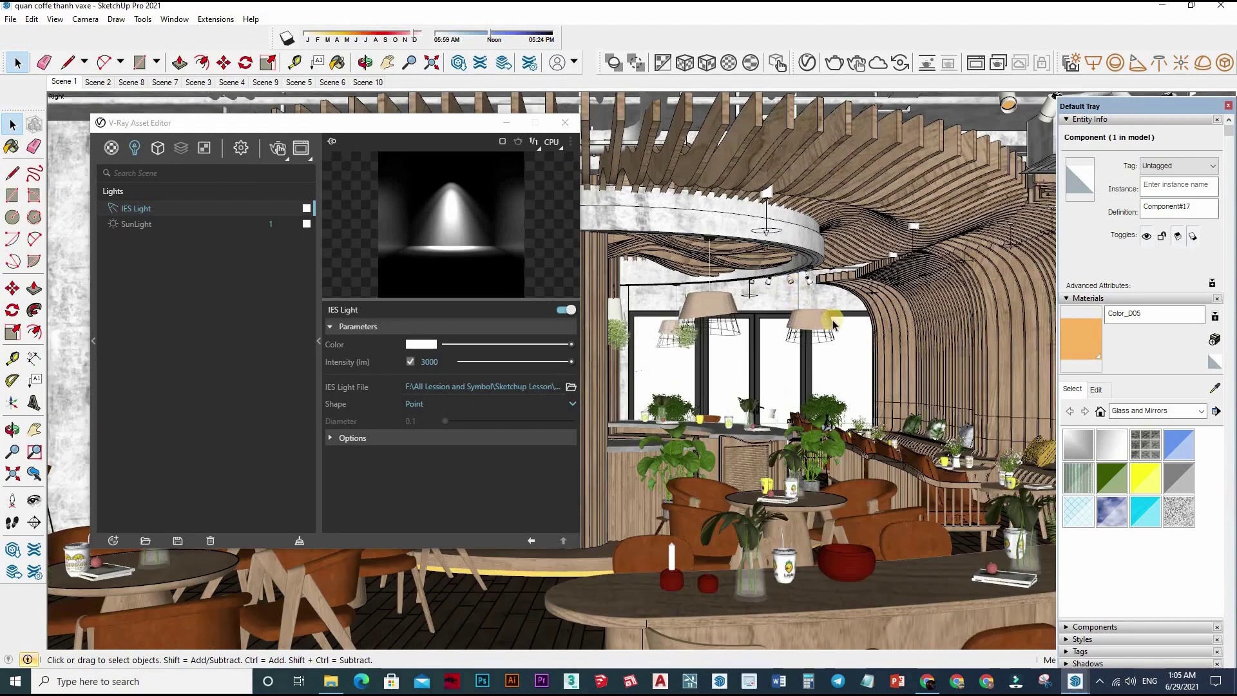
{"action": "scroll", "coordinate": [813, 336], "scroll_direction": "up", "scroll_amount": 6}
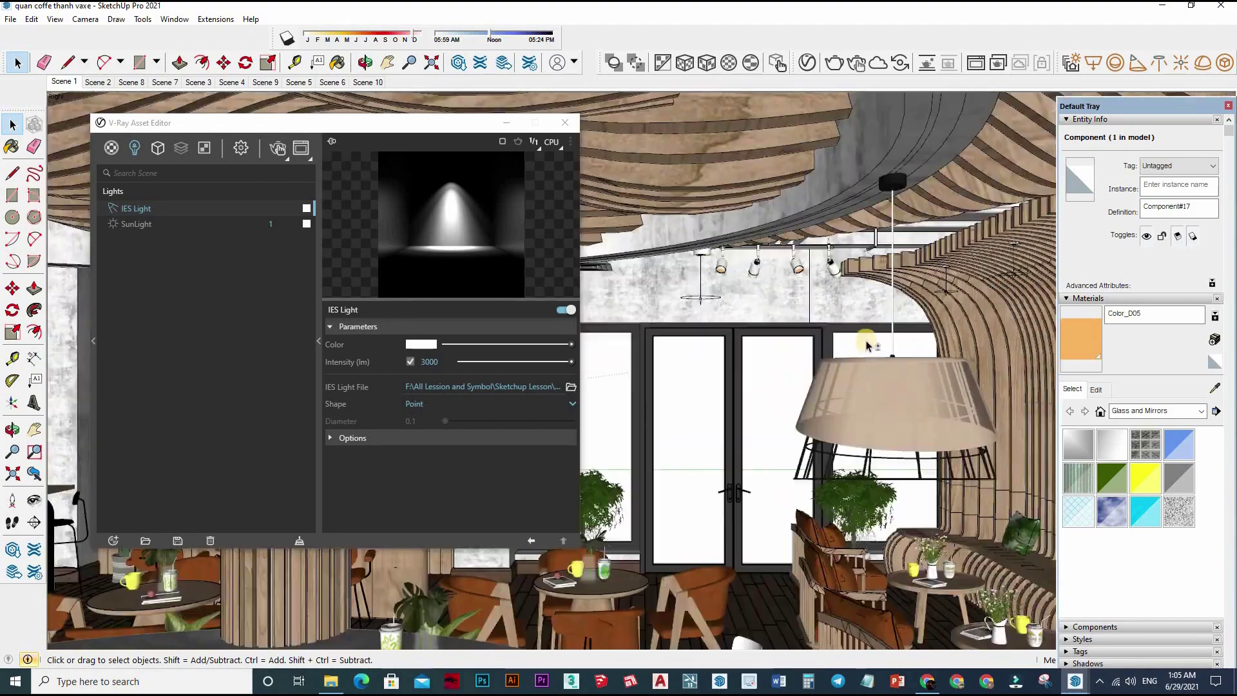
{"action": "middle_click_drag", "start_coordinate": [867, 346], "coordinate": [898, 444]}
{"action": "scroll", "coordinate": [864, 290], "scroll_direction": "up", "scroll_amount": 4}
{"action": "key", "text": "b"}
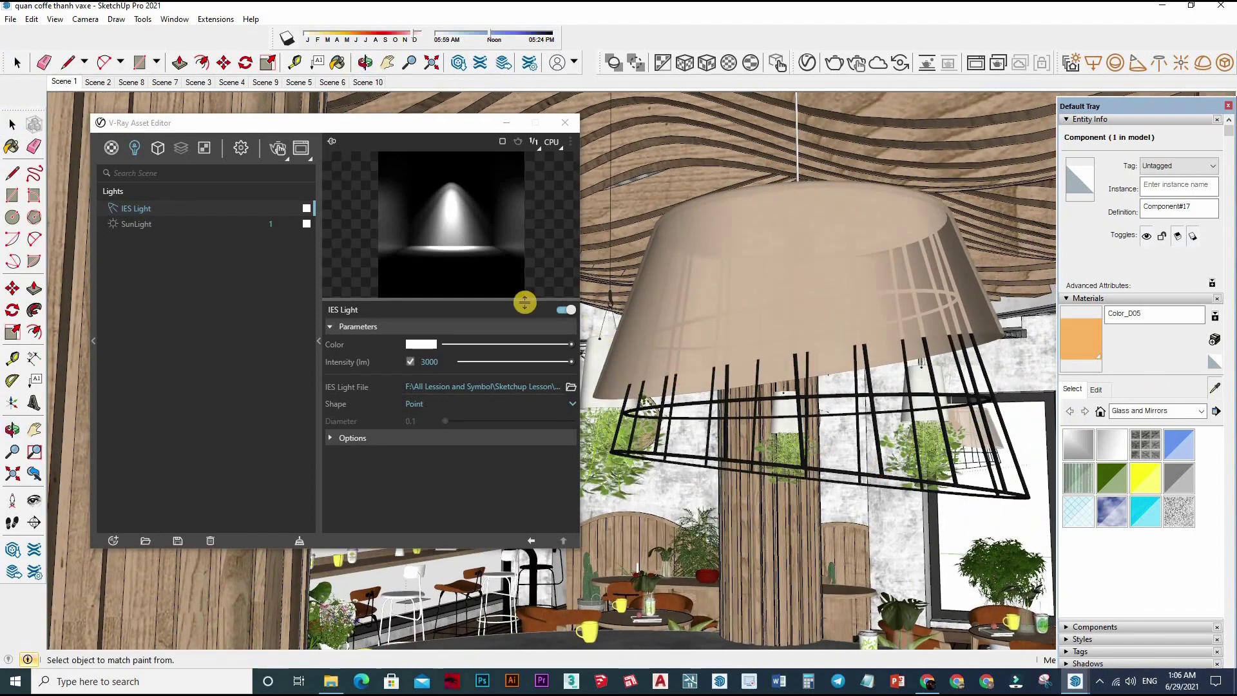
{"action": "left_click", "coordinate": [628, 447], "text": "alt"}
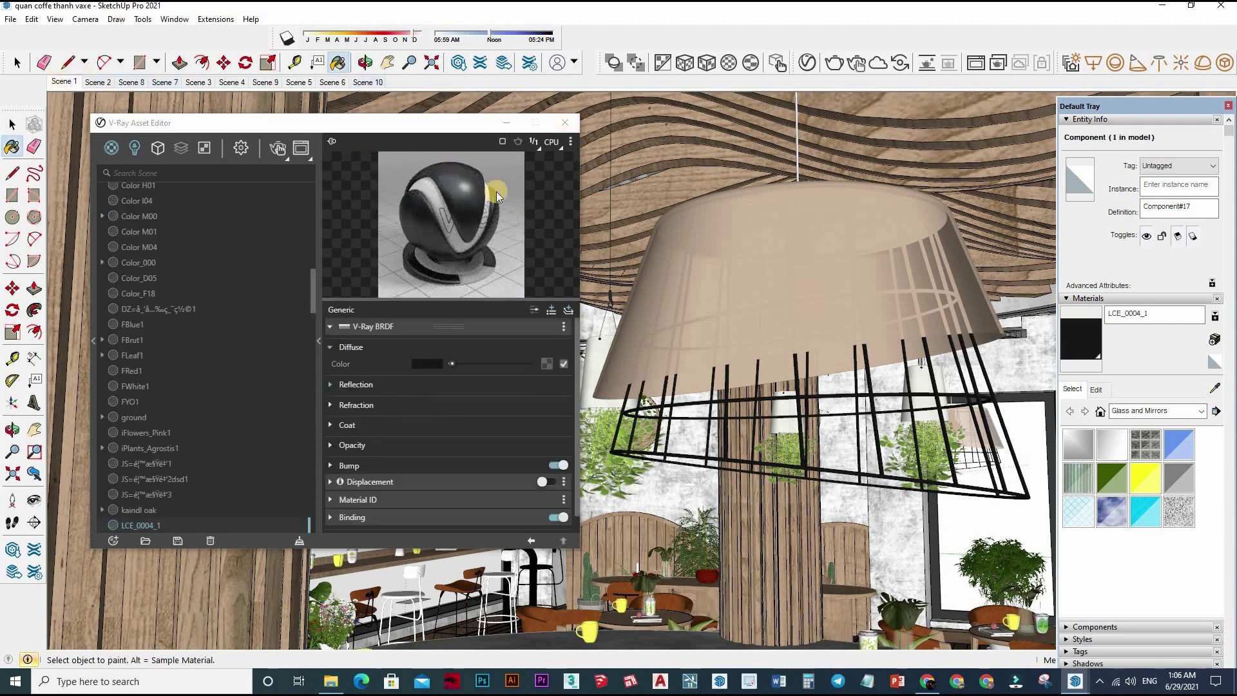
{"action": "scroll", "coordinate": [748, 400], "scroll_direction": "down", "scroll_amount": 5}
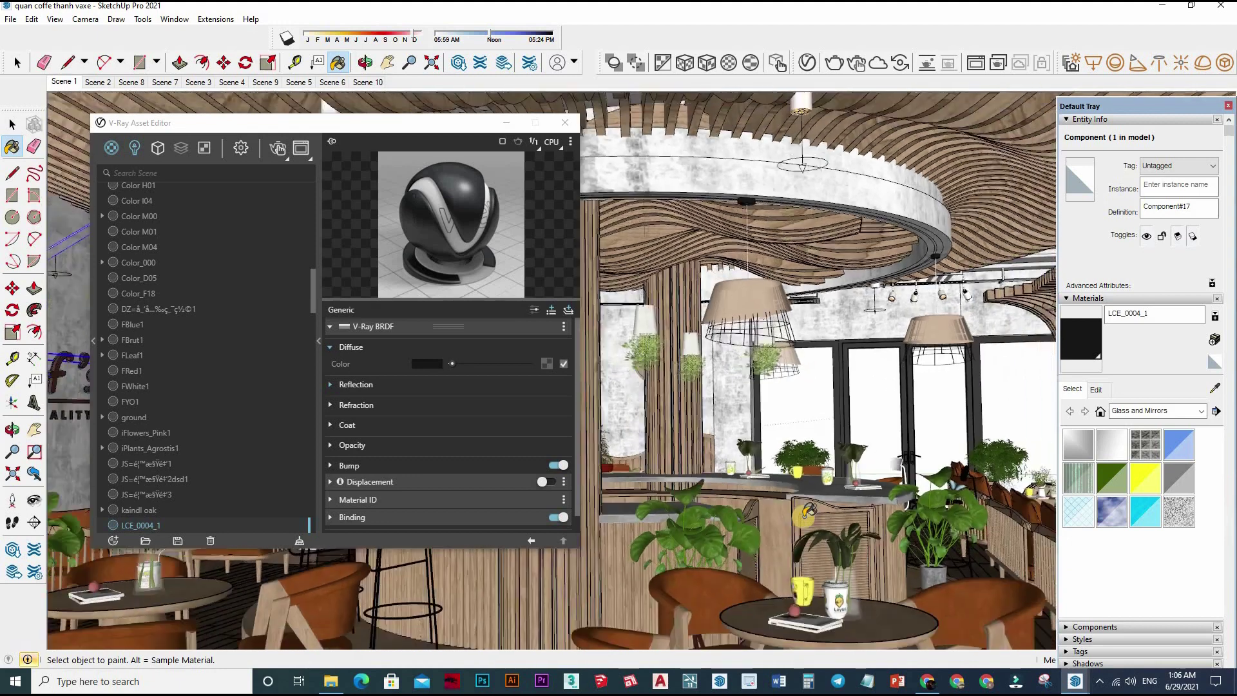
{"action": "scroll", "coordinate": [805, 512], "scroll_direction": "down", "scroll_amount": 5}
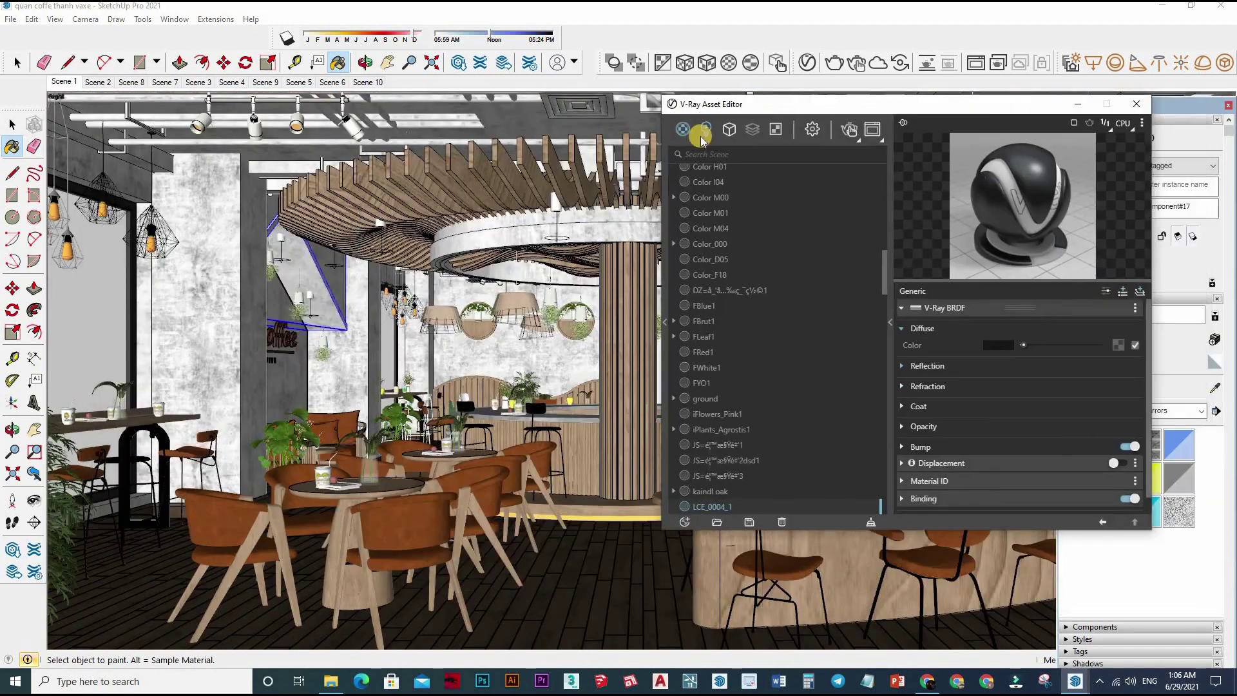
Step: Turn on Material Override in the V-Ray render settings and close the Asset Editor
{"action": "left_click_drag", "start_coordinate": [831, 100], "coordinate": [734, 118]}
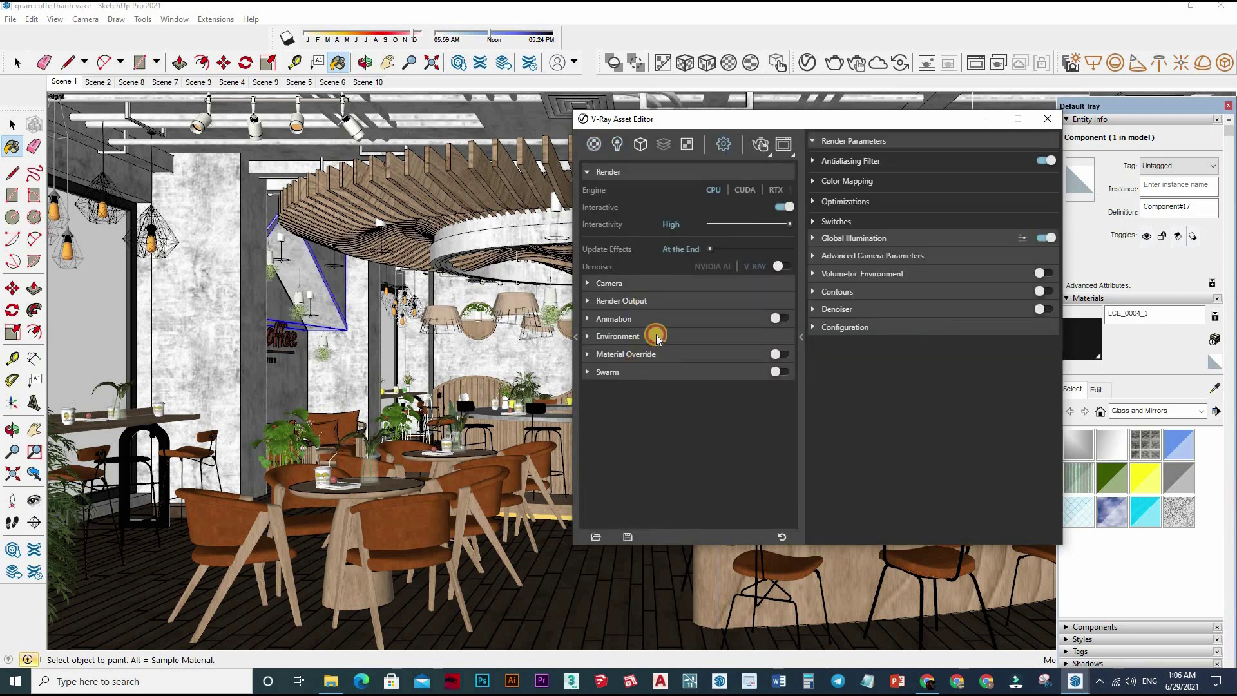
{"action": "left_click", "coordinate": [619, 335]}
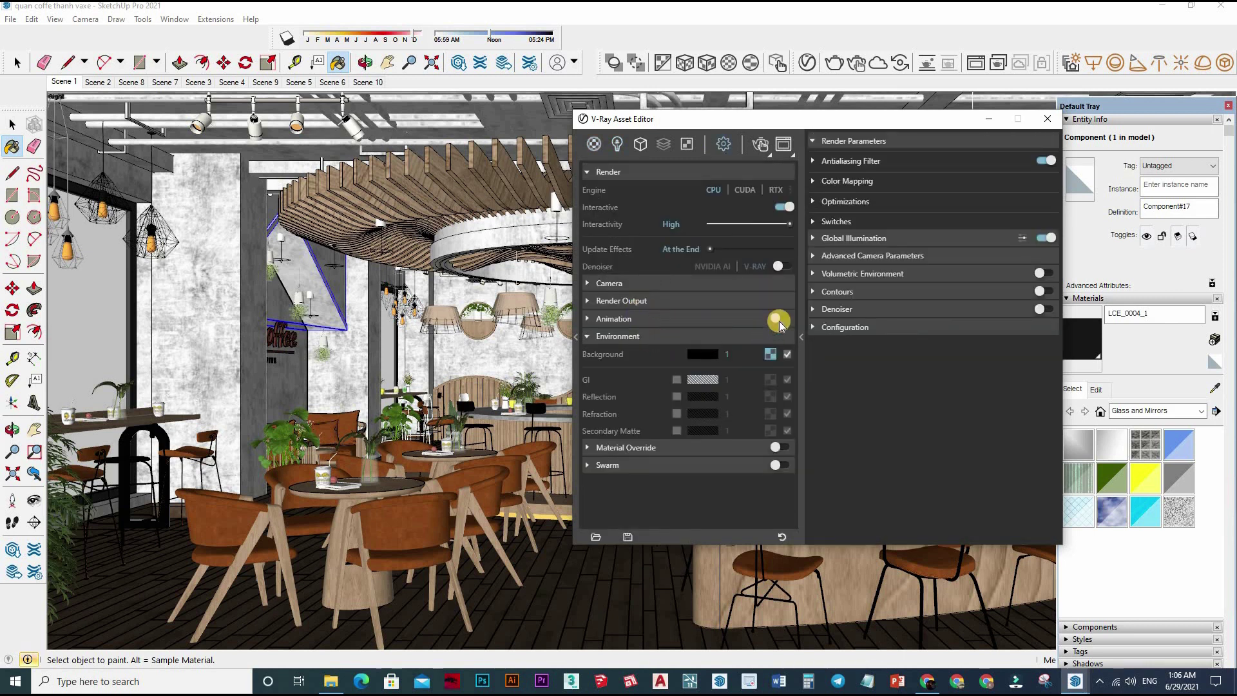
{"action": "left_click", "coordinate": [691, 317]}
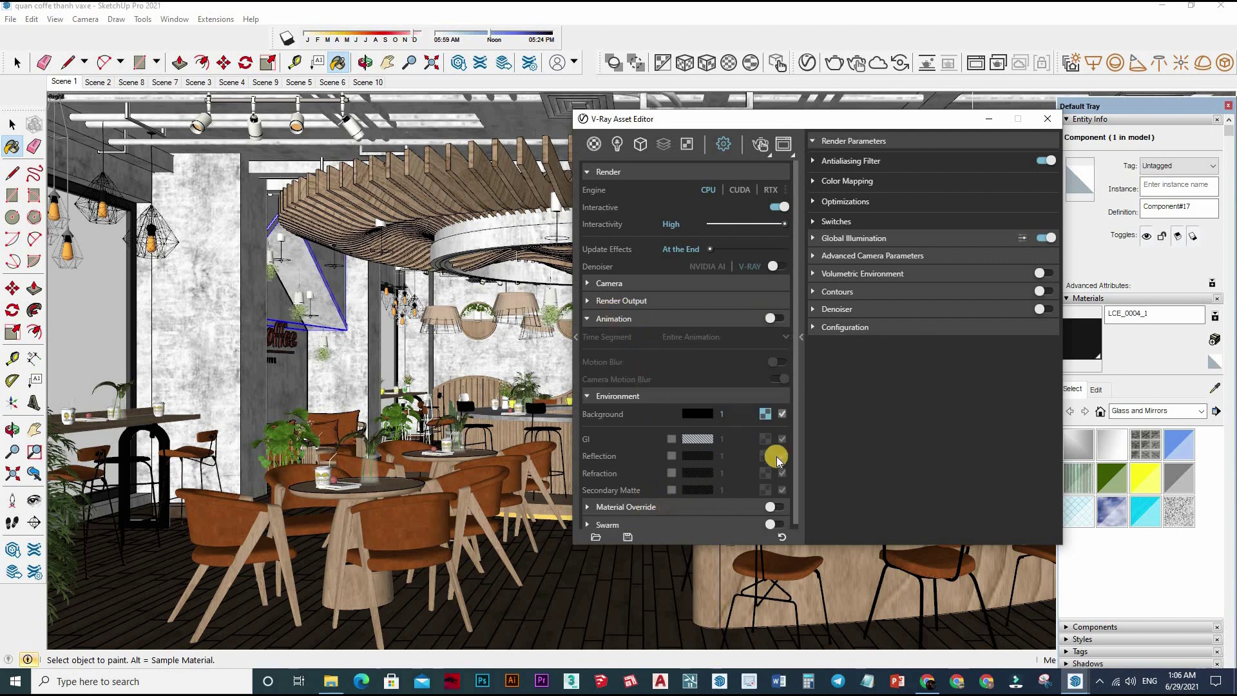
{"action": "left_click", "coordinate": [747, 507]}
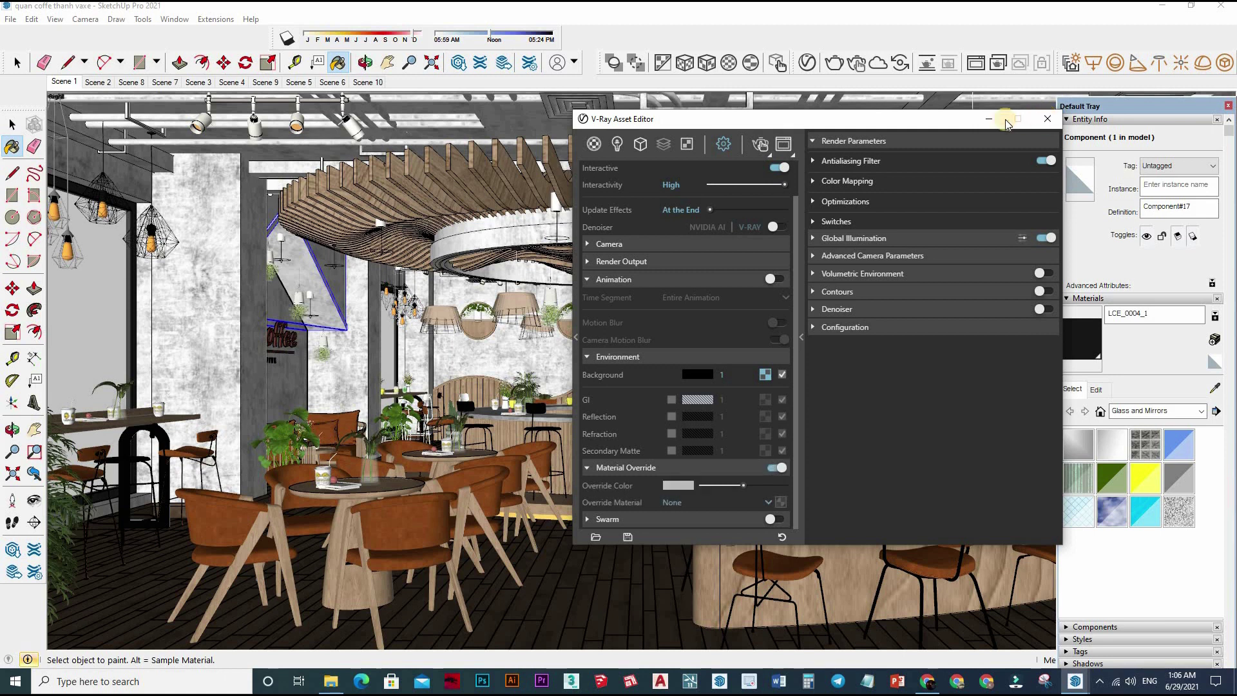
{"action": "left_click_drag", "start_coordinate": [715, 118], "coordinate": [443, 120]}
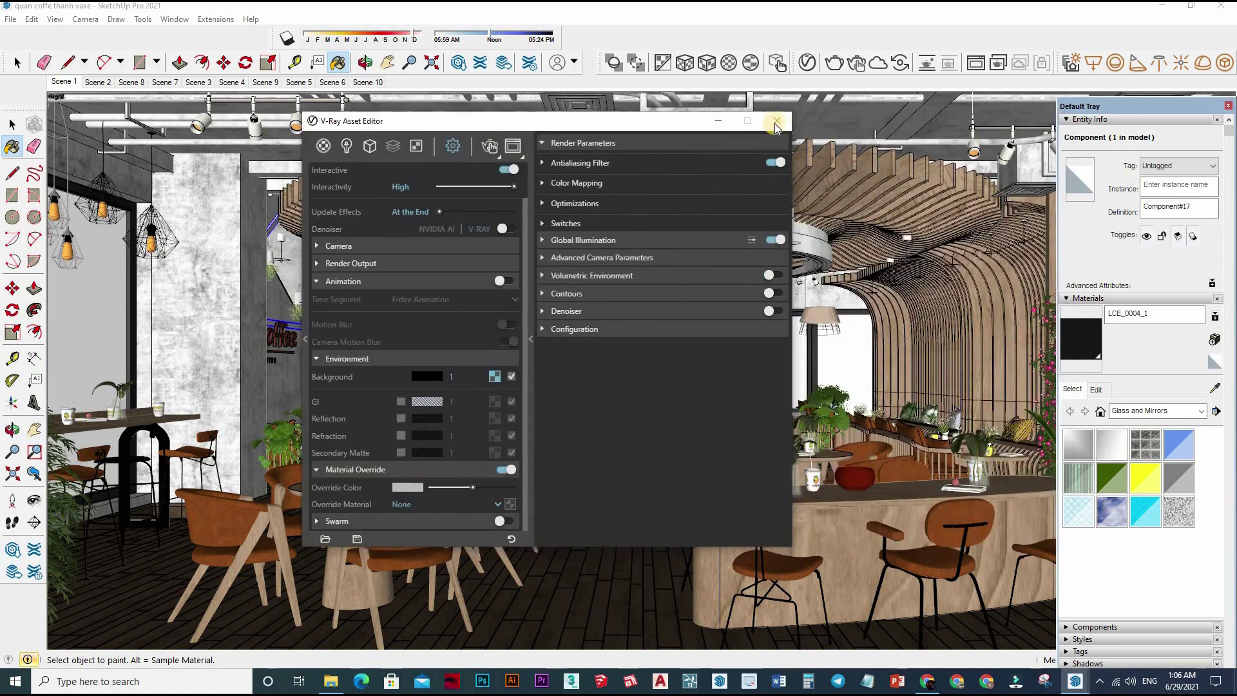
{"action": "left_click", "coordinate": [11, 121]}
{"action": "left_click", "coordinate": [775, 120]}
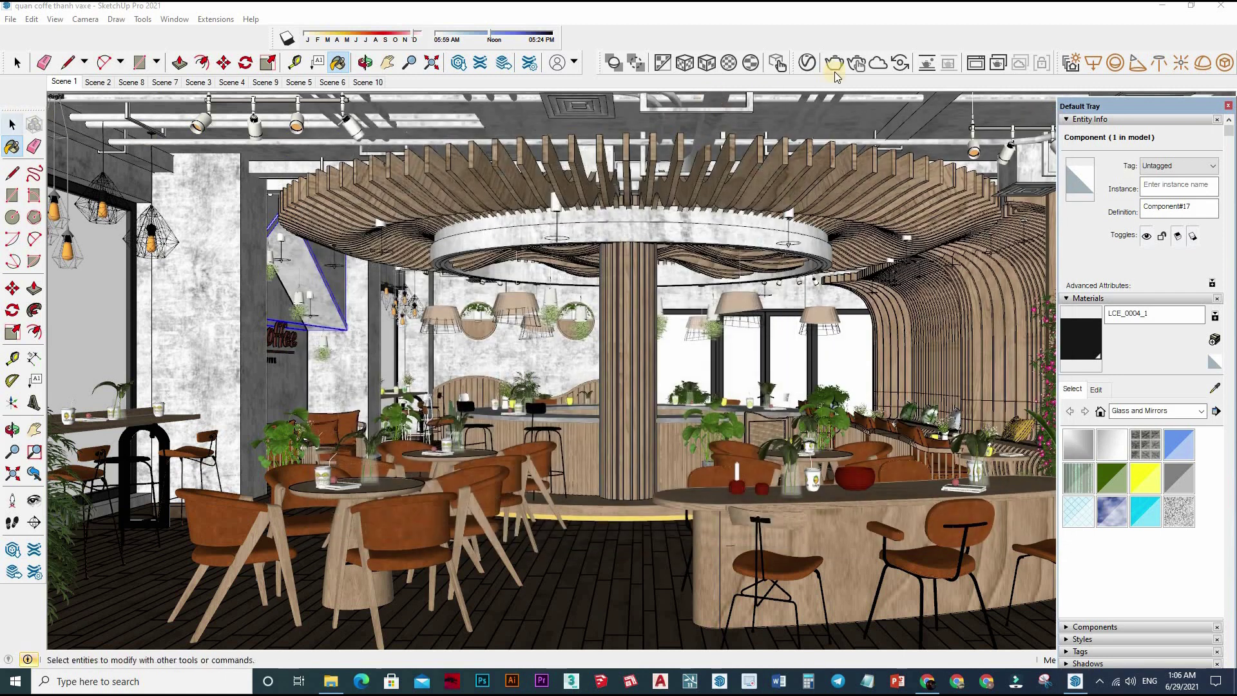
Step: Run an interactive test render of Scene 1, inspect the image, stop the render and close the frame buffer
{"action": "left_click", "coordinate": [859, 65]}
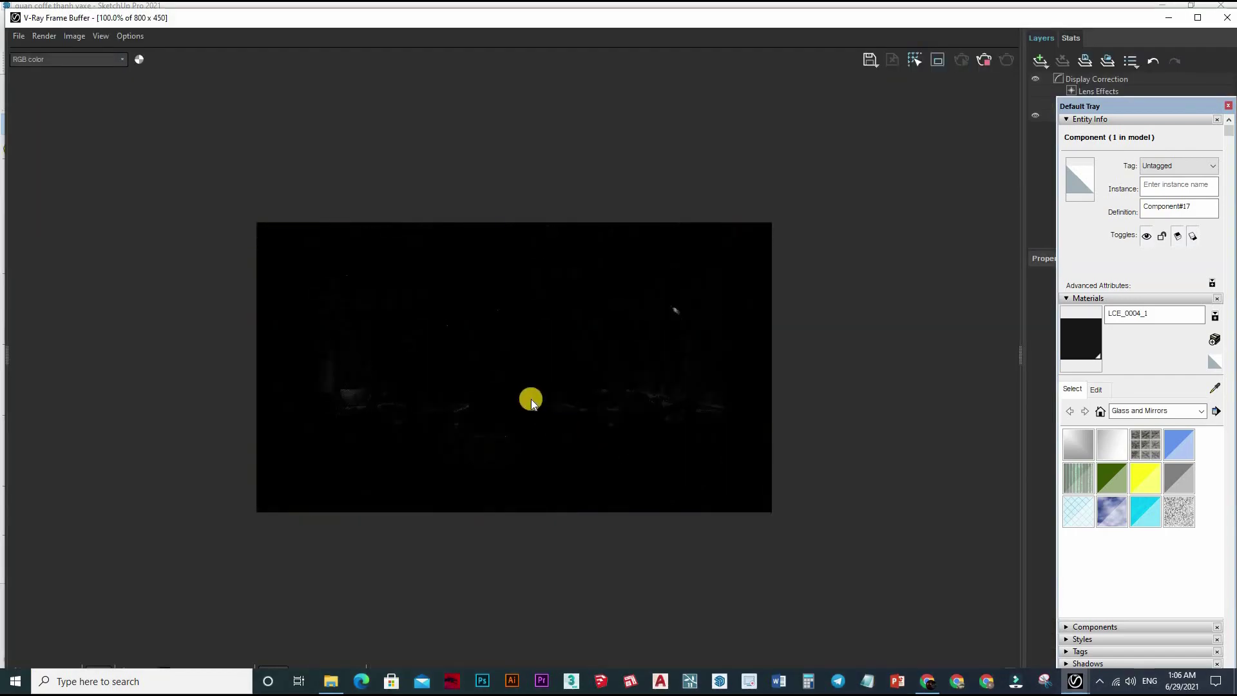
{"action": "scroll", "coordinate": [573, 331], "scroll_direction": "up", "scroll_amount": 1}
{"action": "middle_click_drag", "start_coordinate": [500, 358], "coordinate": [552, 371]}
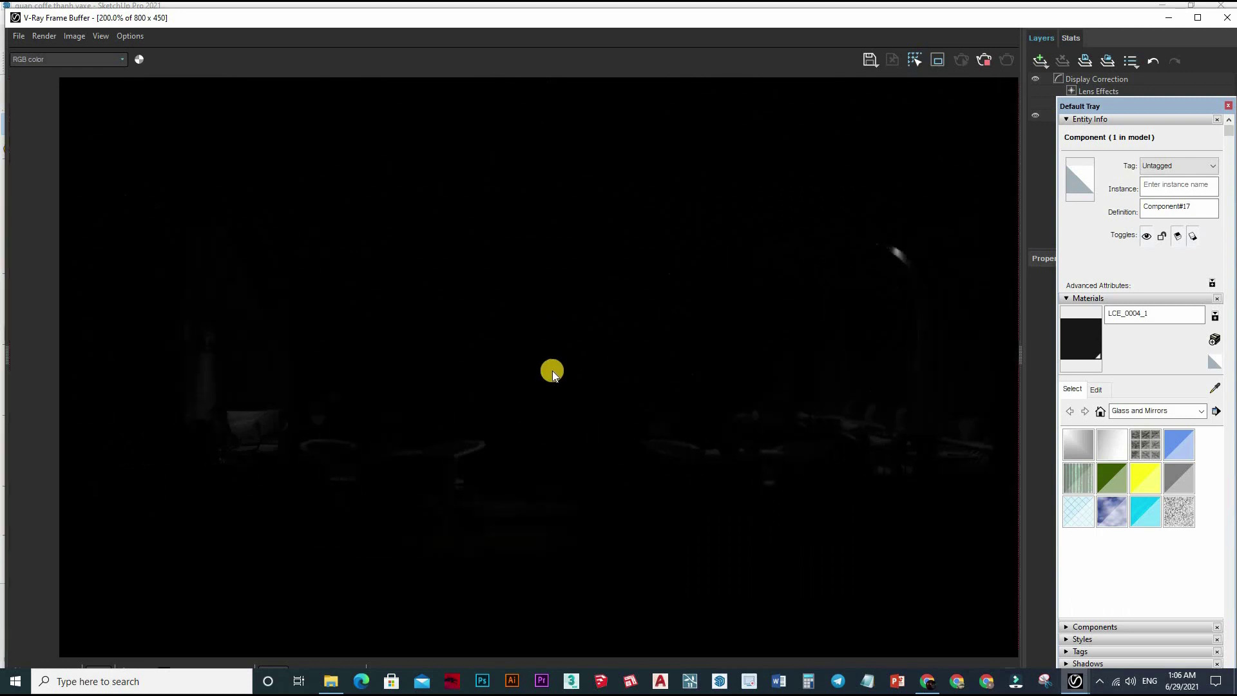
{"action": "scroll", "coordinate": [552, 371], "scroll_direction": "down", "scroll_amount": 1}
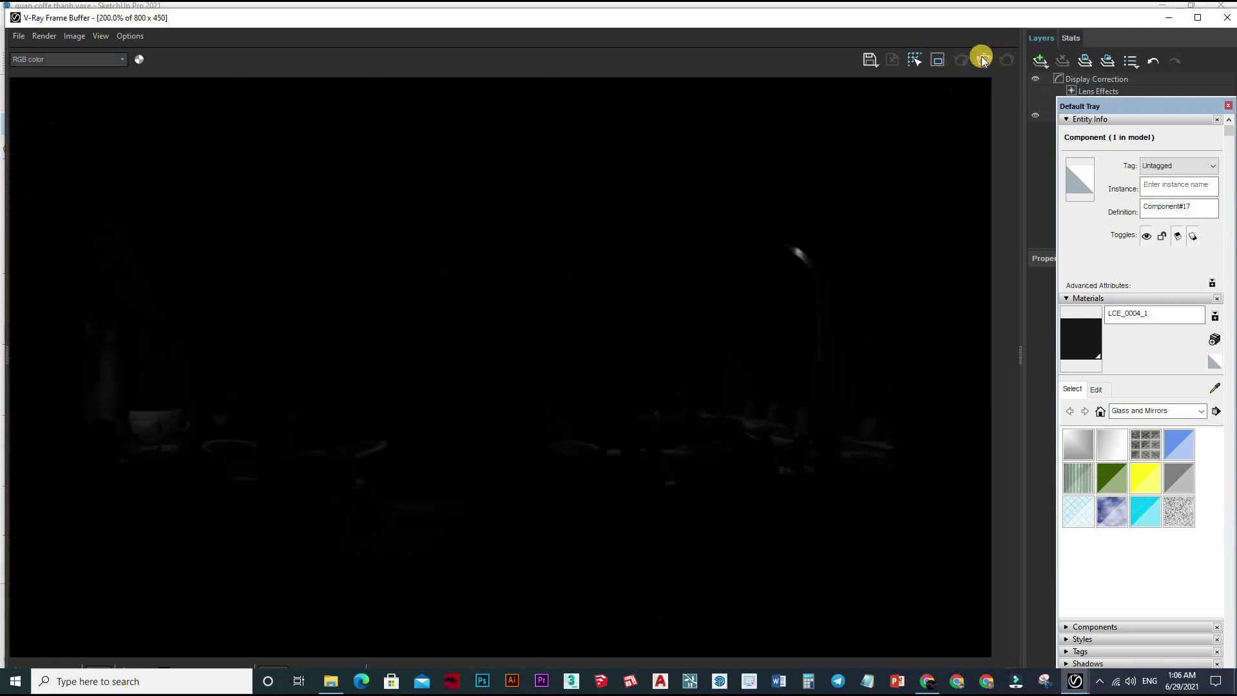
{"action": "left_click", "coordinate": [992, 60]}
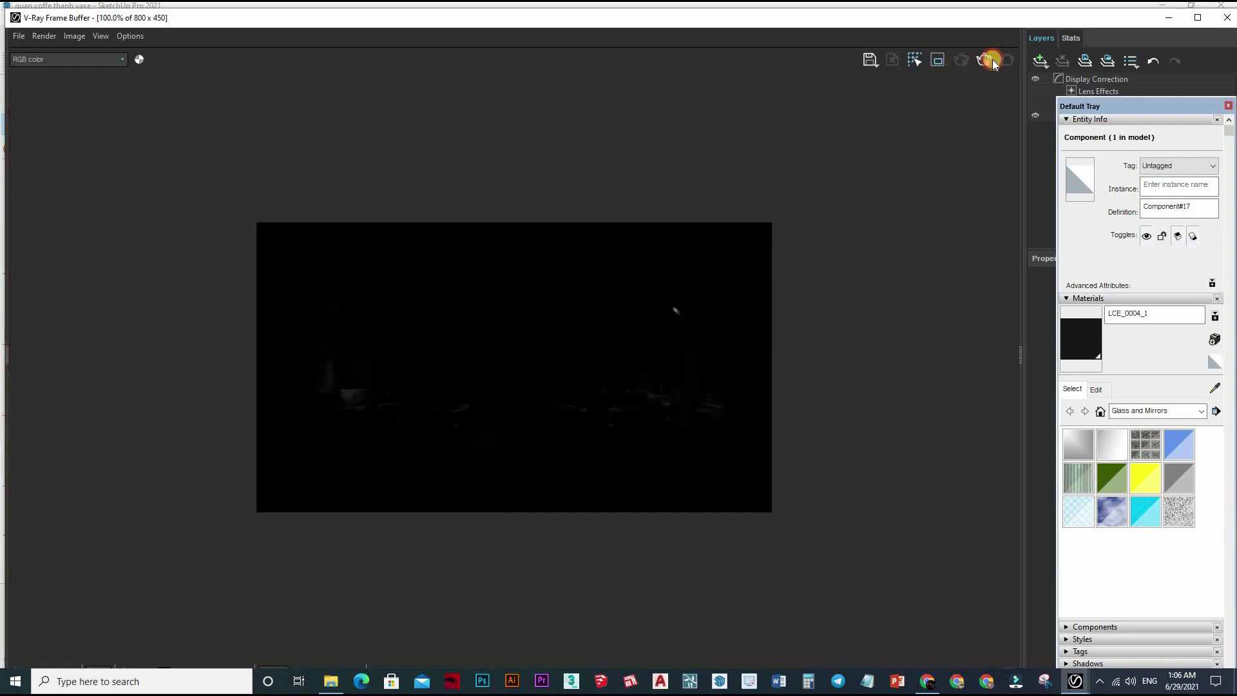
{"action": "left_click", "coordinate": [1227, 25]}
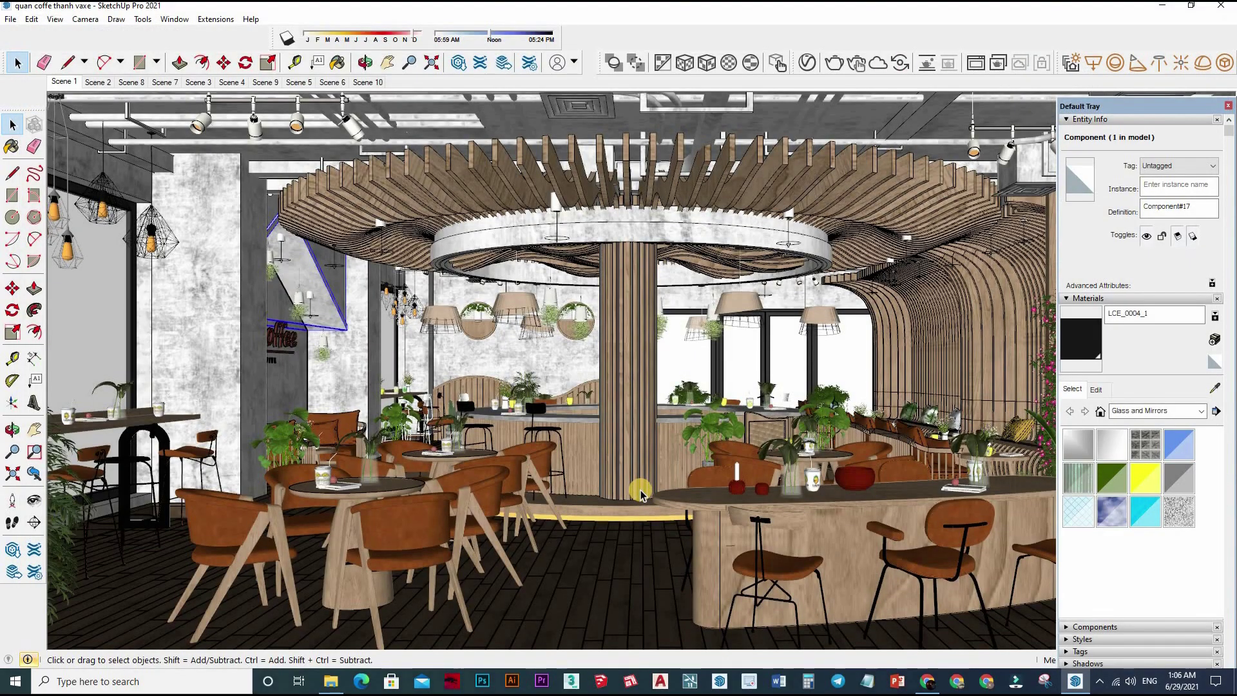
Step: Set the V-Ray render output size to 1600 x 900 with the 16:9 - Widescreen aspect ratio
{"action": "left_click", "coordinate": [807, 62]}
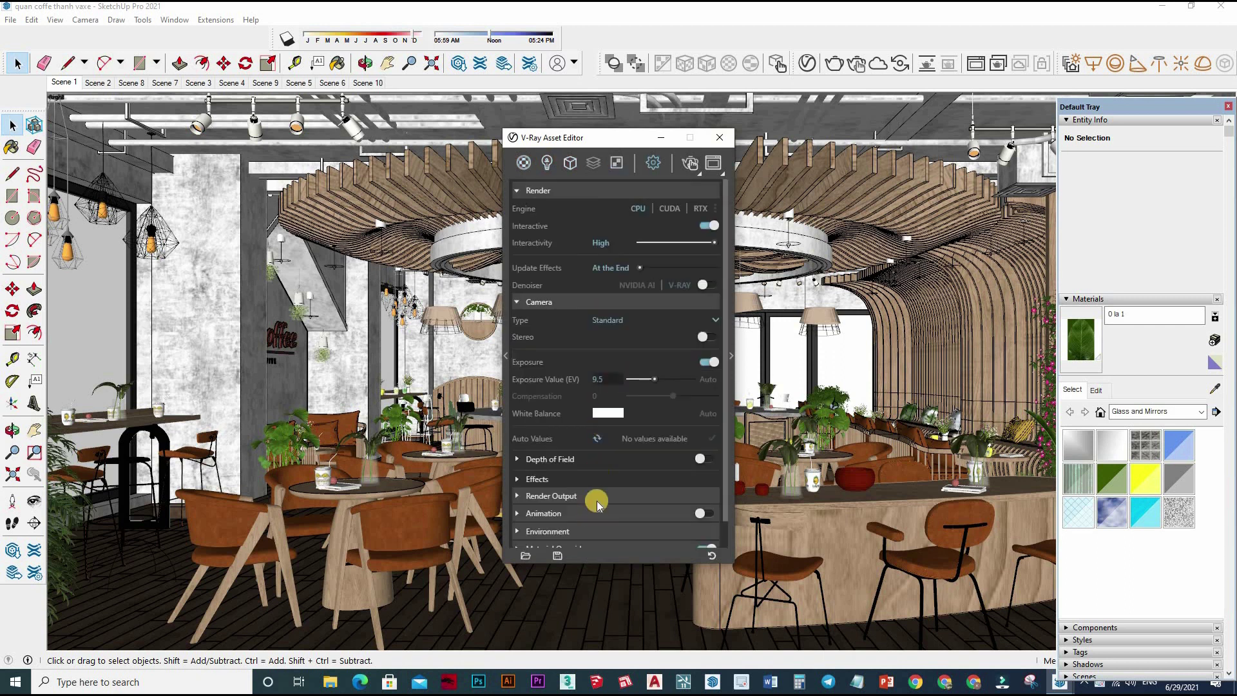
{"action": "left_click", "coordinate": [599, 494]}
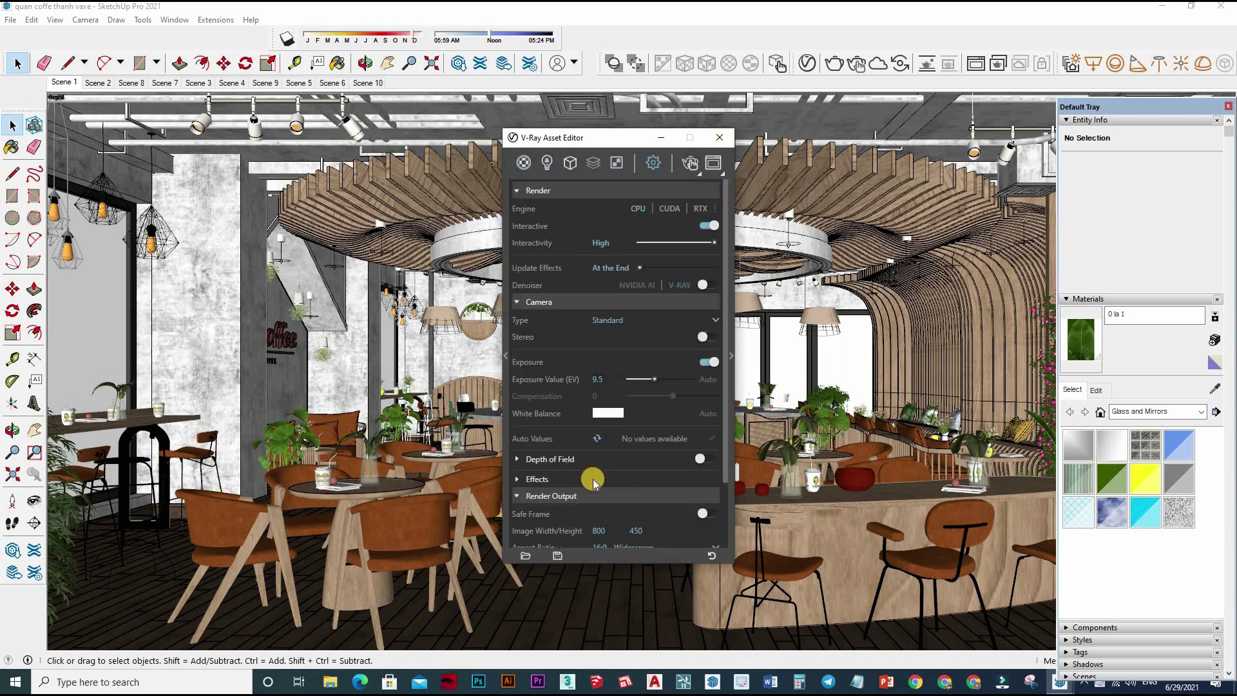
{"action": "scroll", "coordinate": [616, 500], "scroll_direction": "down", "scroll_amount": 2}
{"action": "scroll", "coordinate": [616, 500], "scroll_direction": "down", "scroll_amount": 1}
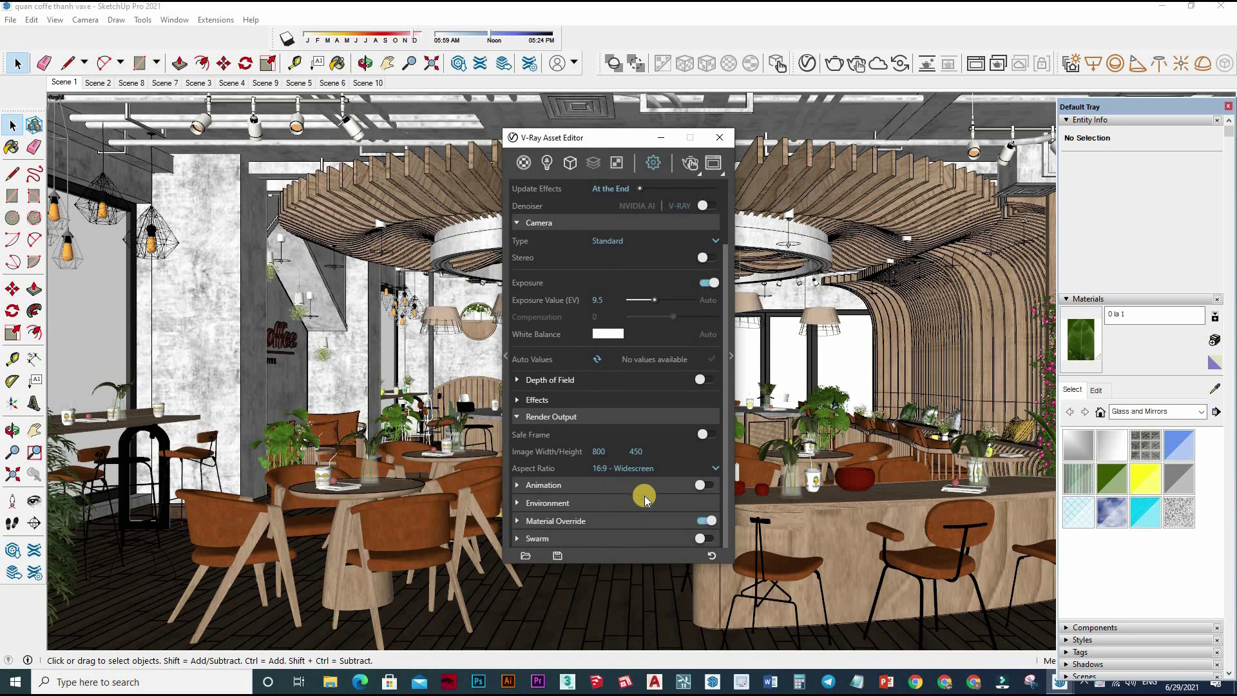
{"action": "left_click", "coordinate": [608, 444]}
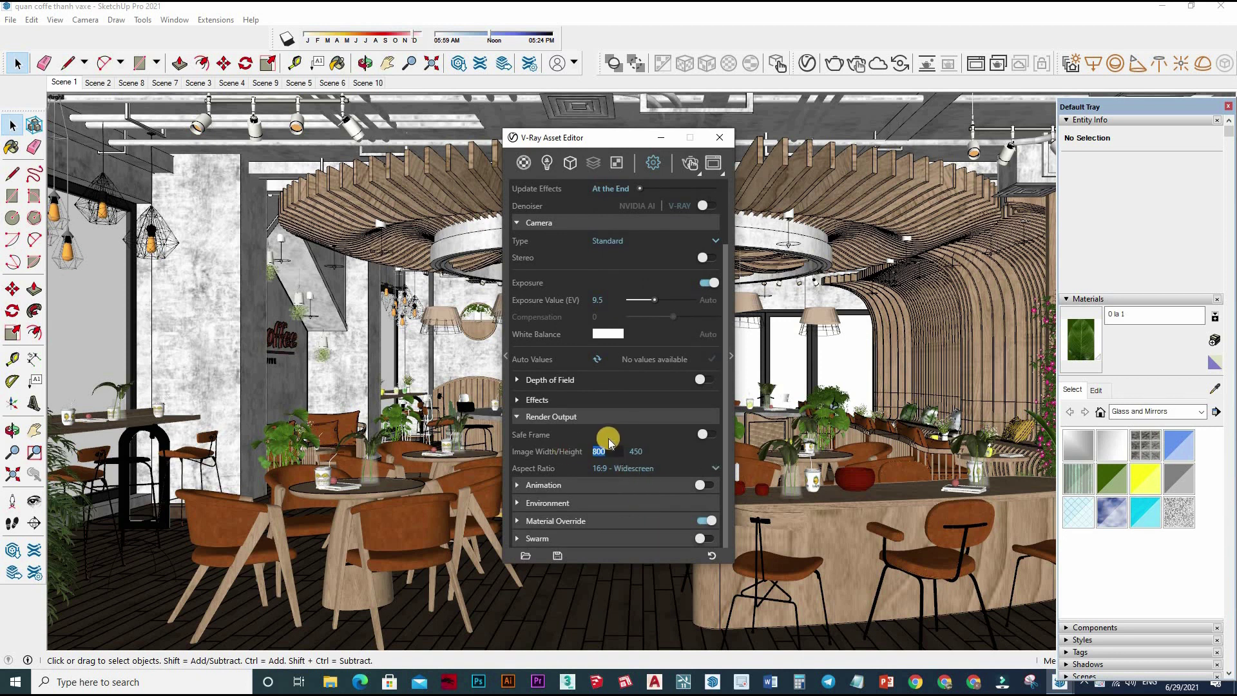
{"action": "type", "text": "16"}
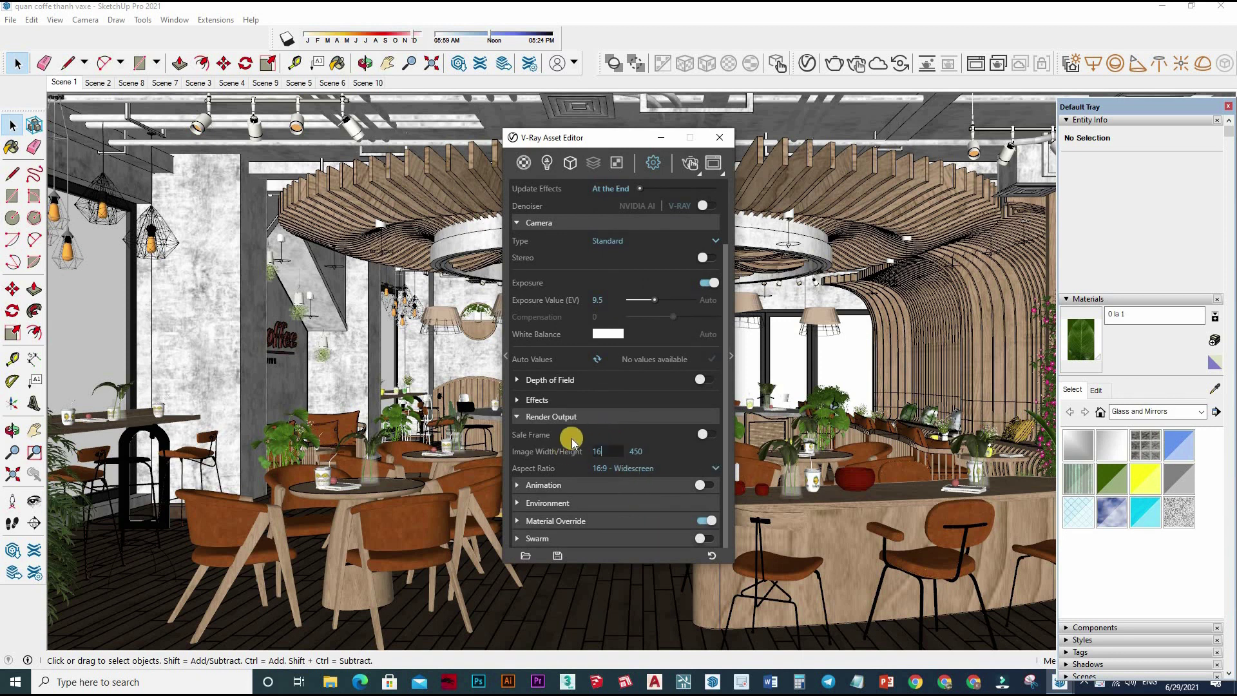
{"action": "type", "text": "00"}
{"action": "key", "text": "Return"}
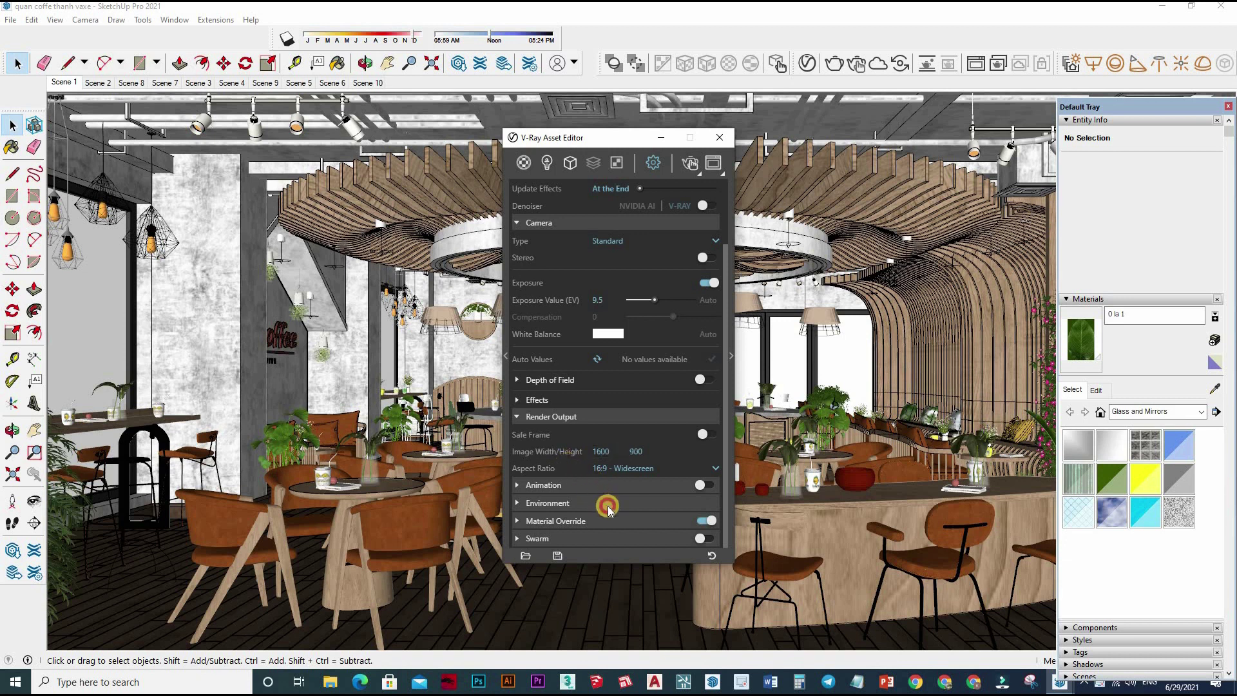
Step: Set the environment background intensity to 10 and turn off Material Override in the render settings
{"action": "left_click", "coordinate": [608, 509]}
{"action": "scroll", "coordinate": [590, 438], "scroll_direction": "down", "scroll_amount": 3}
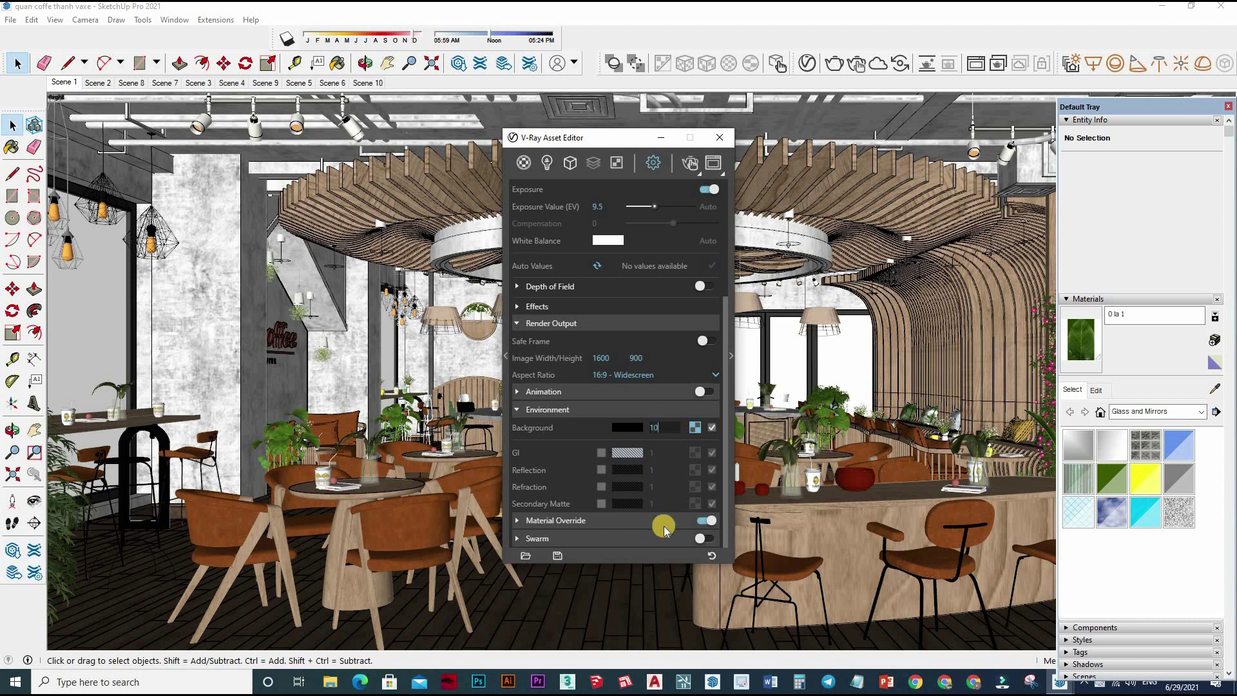
{"action": "type", "text": "10"}
{"action": "left_click", "coordinate": [731, 356]}
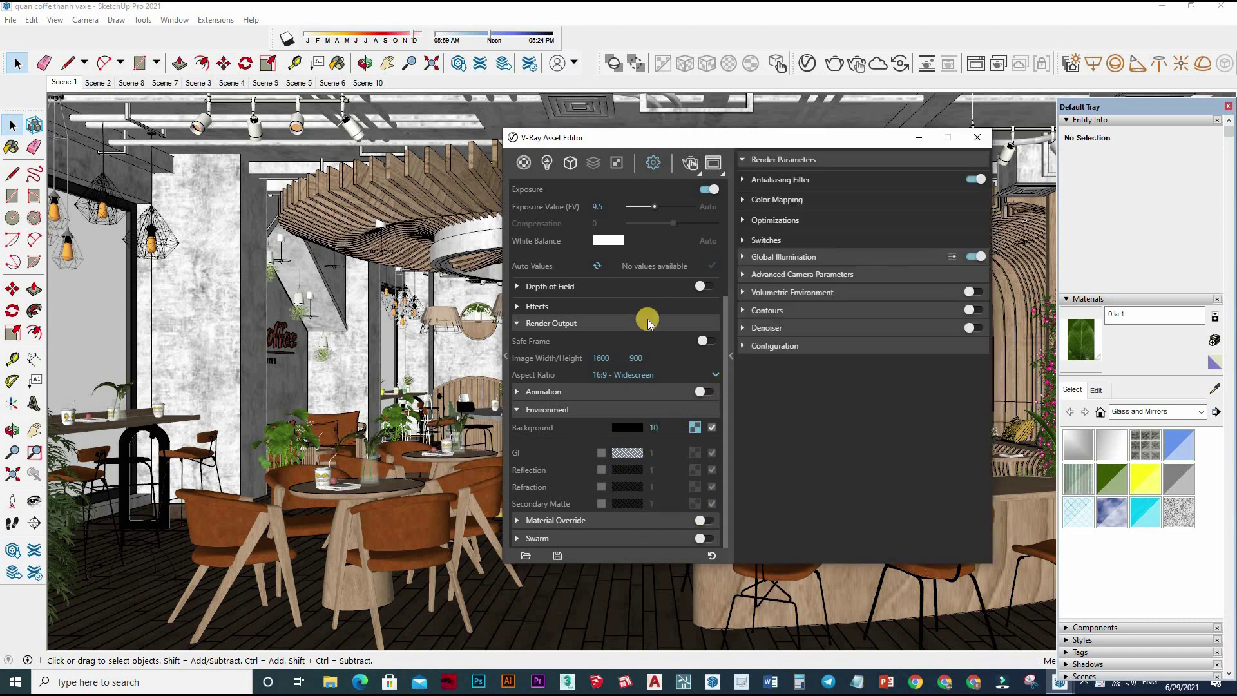
Step: Set the Dome Light's intensity to 20 and its shape to Sphere
{"action": "left_click", "coordinate": [652, 163]}
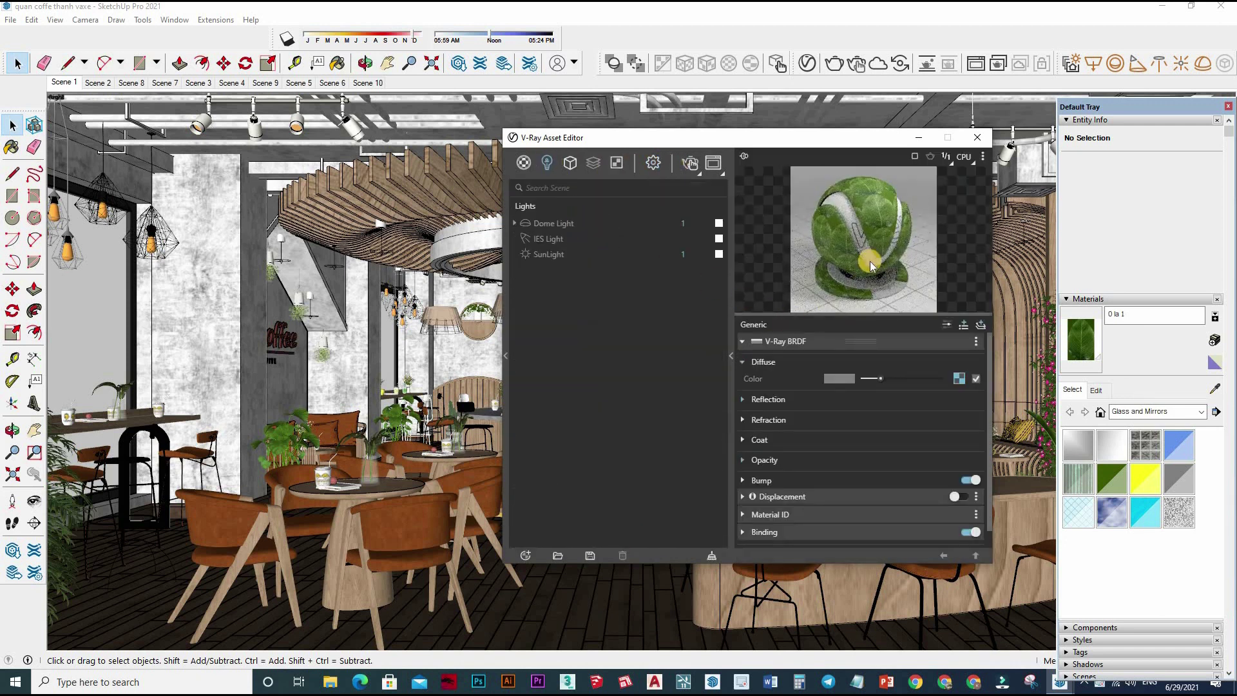
{"action": "left_click_drag", "start_coordinate": [836, 377], "coordinate": [817, 379]}
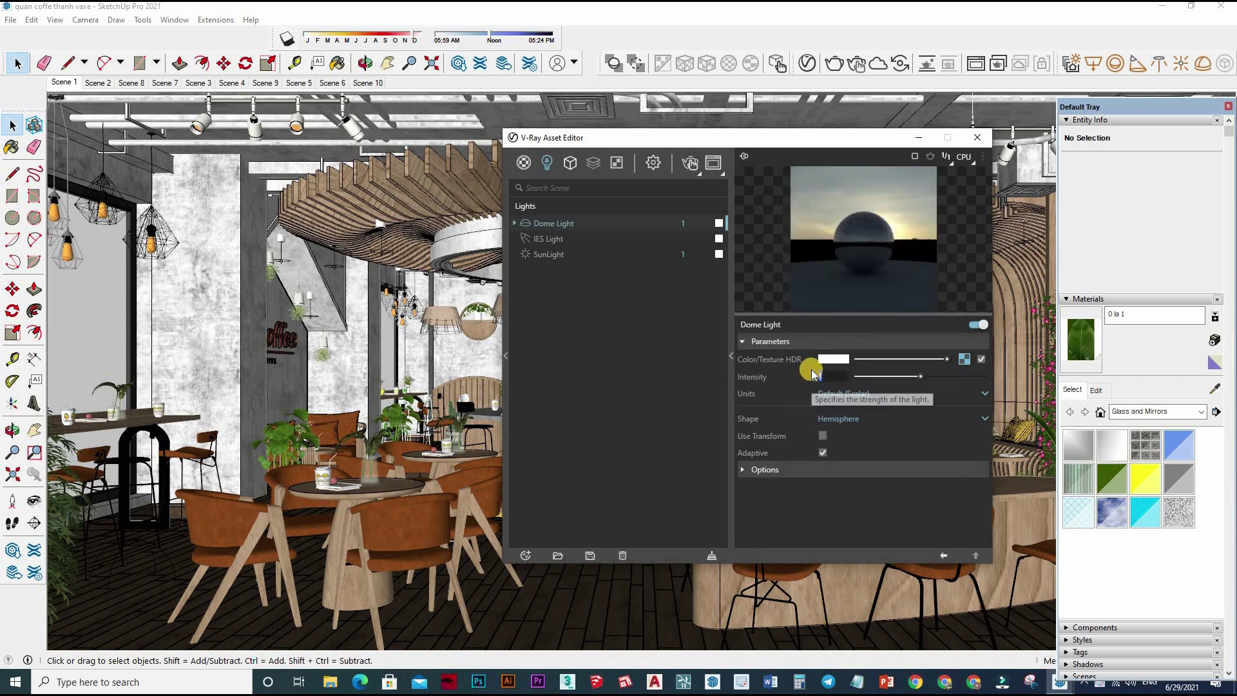
{"action": "type", "text": "20"}
{"action": "key", "text": "Return"}
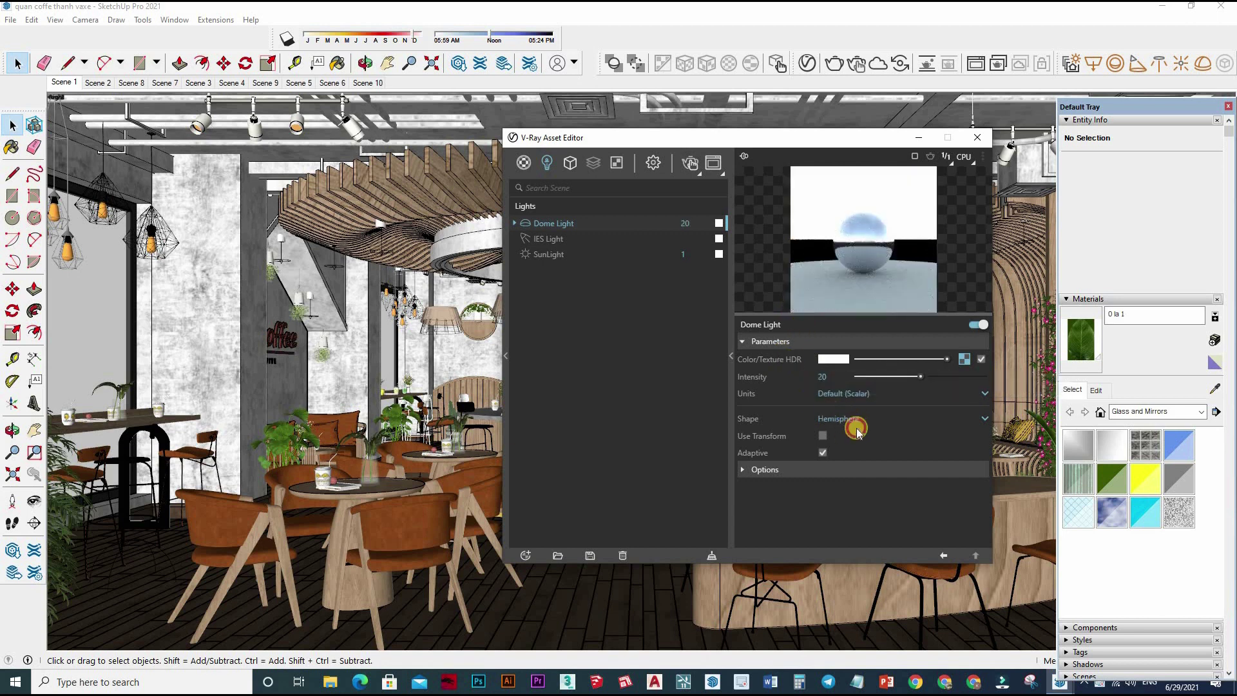
{"action": "left_click", "coordinate": [873, 414]}
{"action": "key", "text": "Down"}
{"action": "key", "text": "Return"}
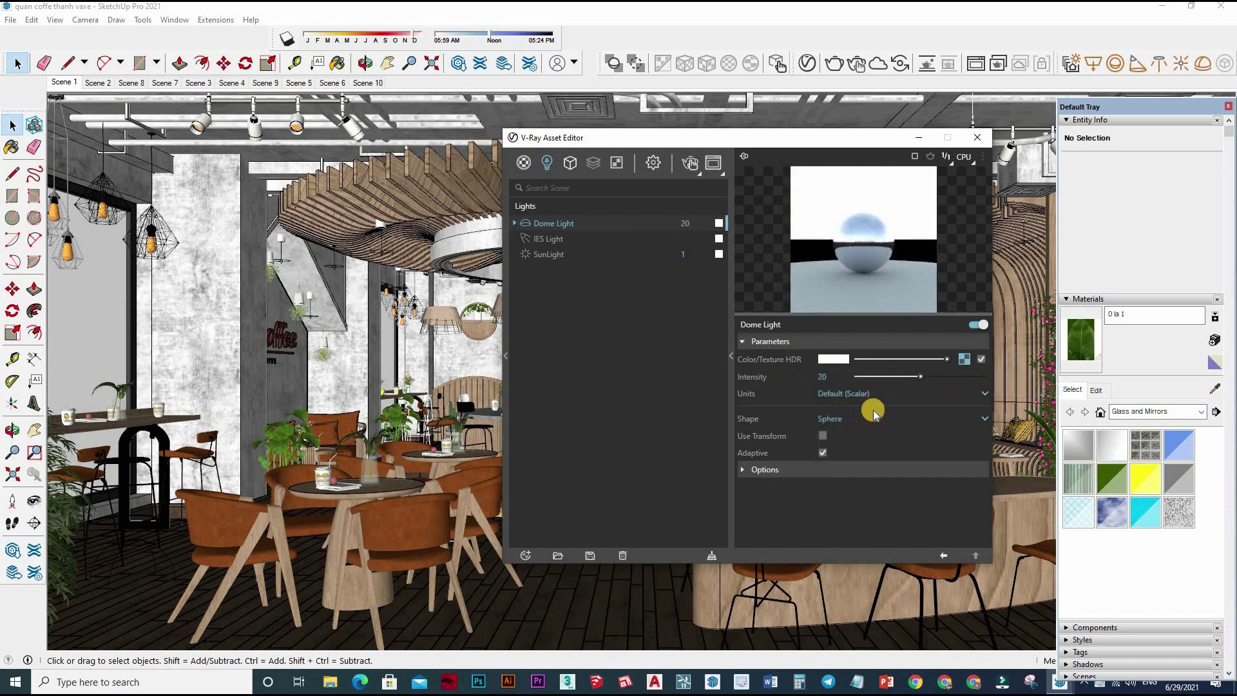
{"action": "left_click", "coordinate": [552, 257]}
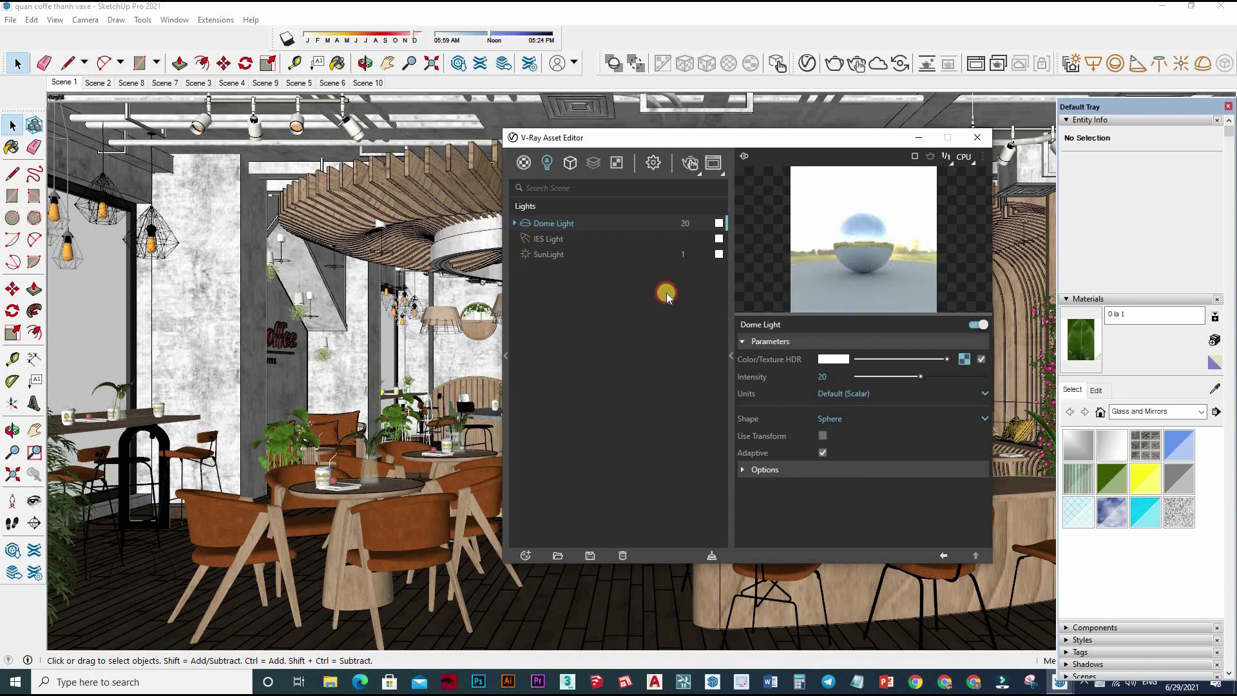
Step: Run an interactive test render of Scene 1, inspect it at 100% in a widened image area, stop it and close the frame buffer
{"action": "left_click", "coordinate": [977, 137]}
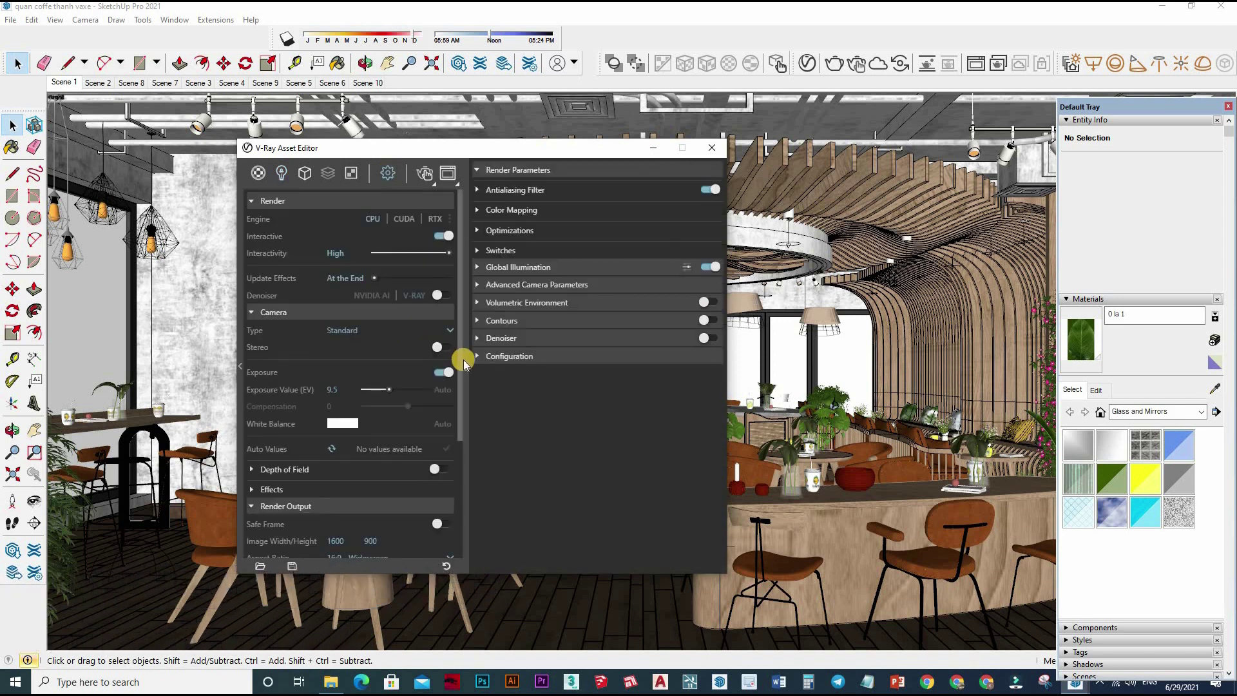
{"action": "left_click", "coordinate": [717, 147]}
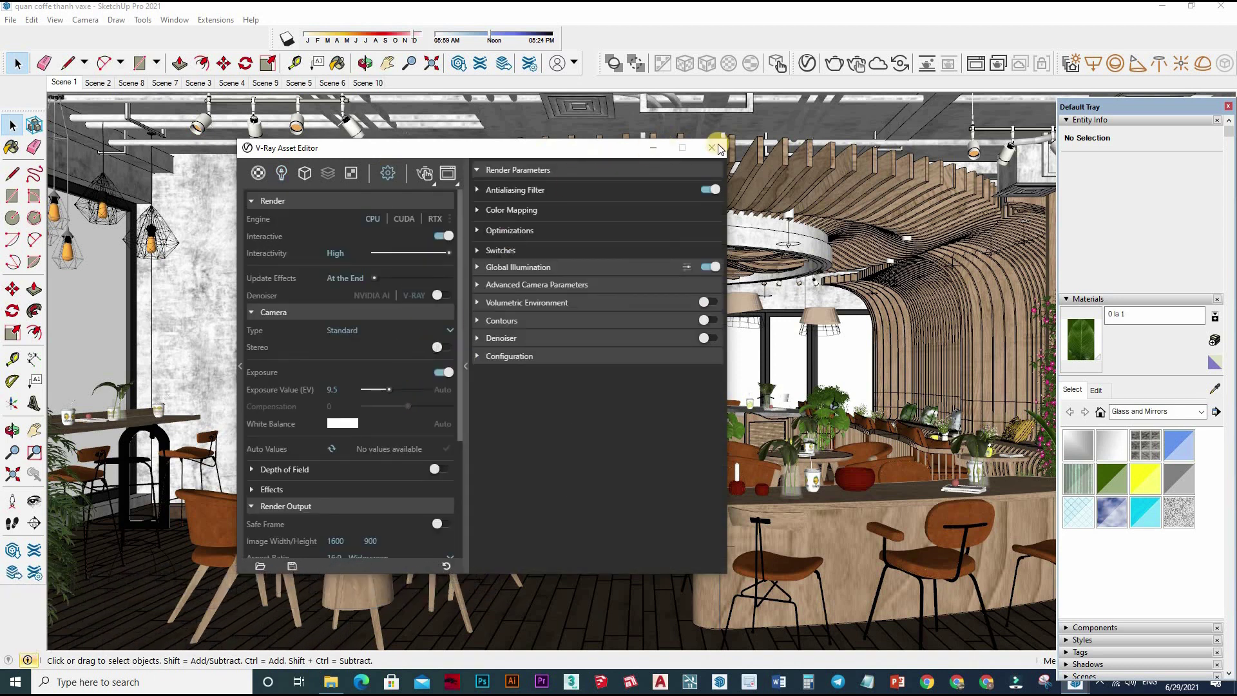
{"action": "left_click", "coordinate": [856, 64]}
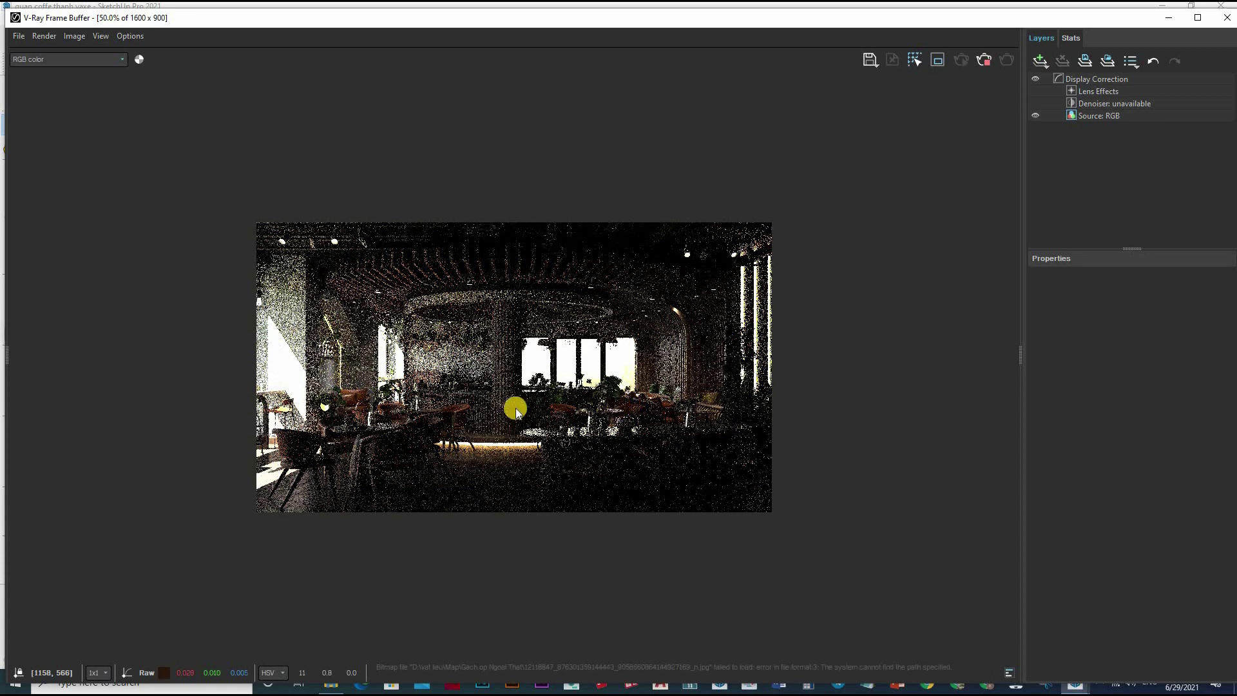
{"action": "scroll", "coordinate": [608, 416], "scroll_direction": "up", "scroll_amount": 1}
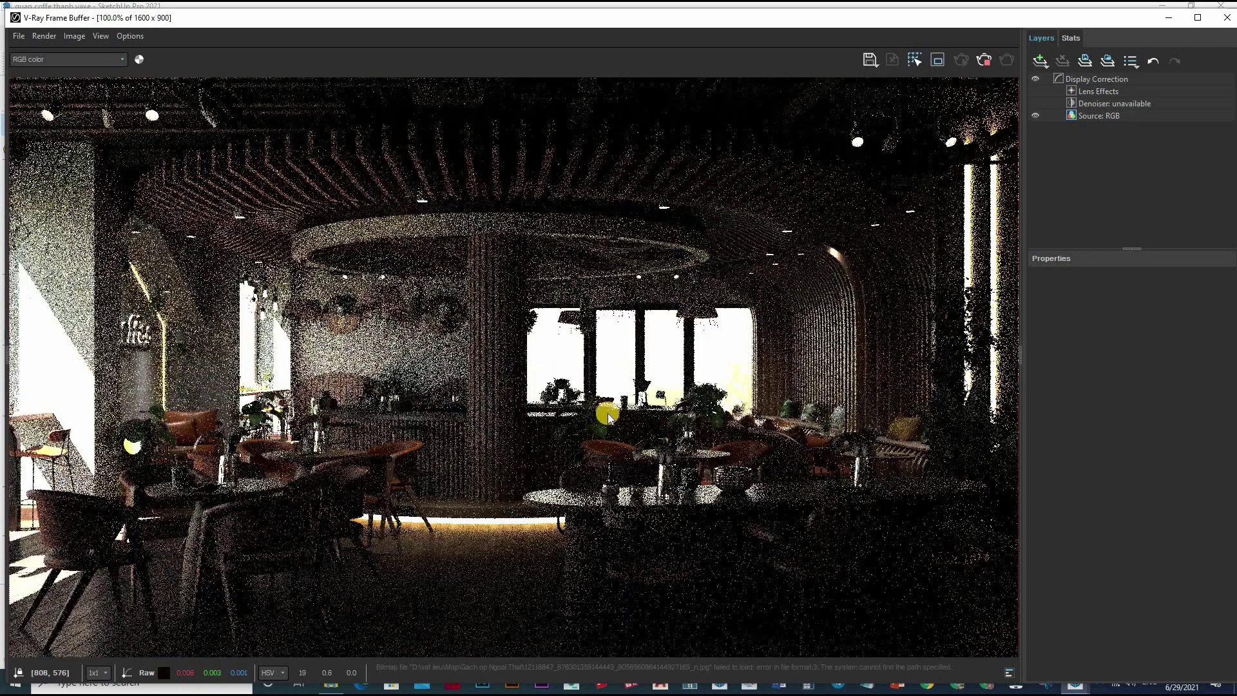
{"action": "middle_click_drag", "start_coordinate": [572, 371], "coordinate": [601, 431]}
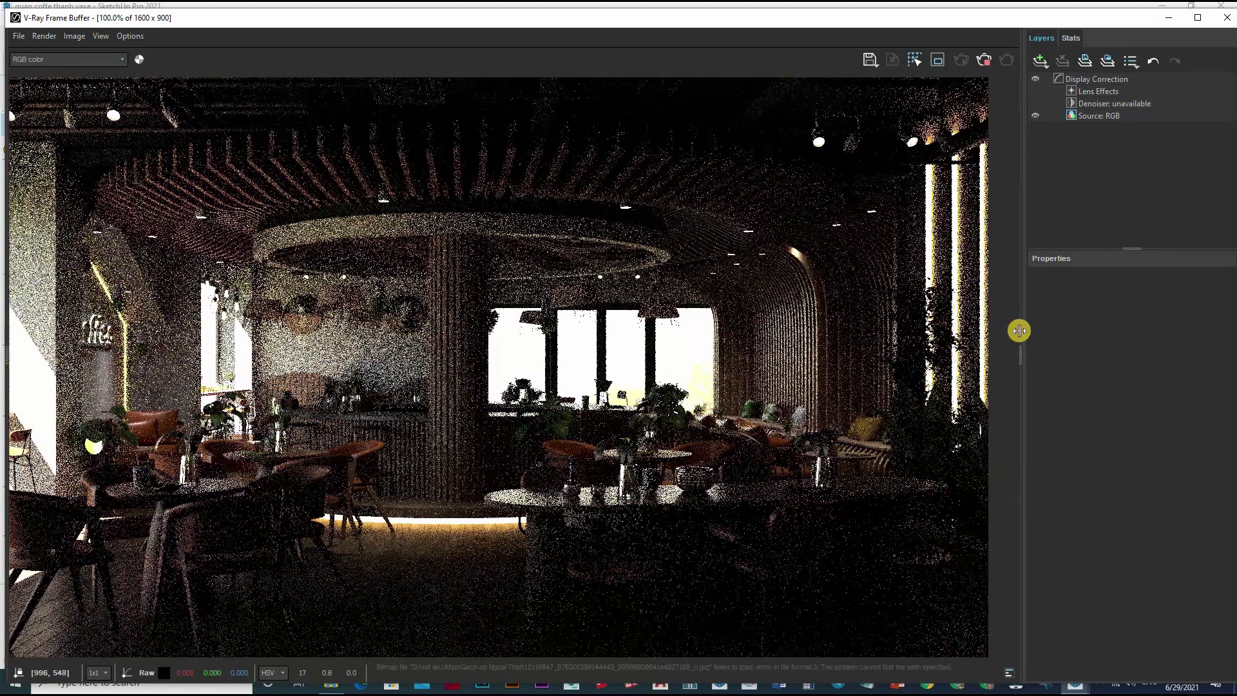
{"action": "left_click_drag", "start_coordinate": [1019, 330], "coordinate": [1115, 337]}
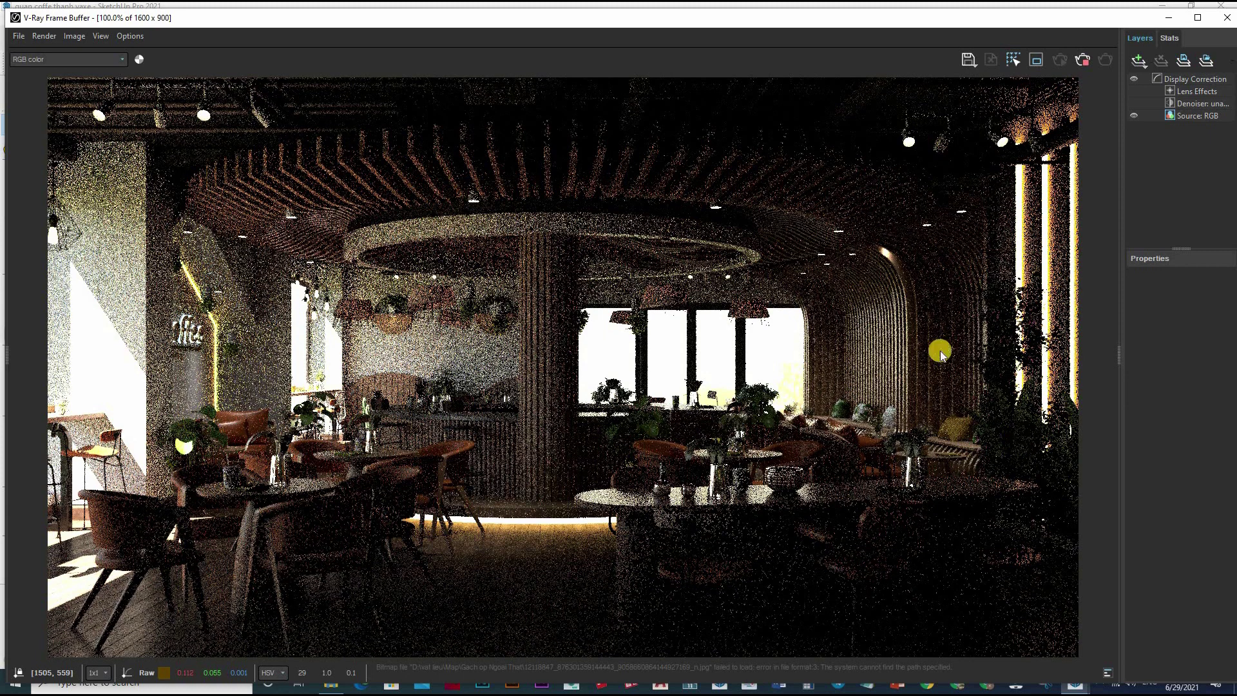
{"action": "left_click", "coordinate": [1083, 60]}
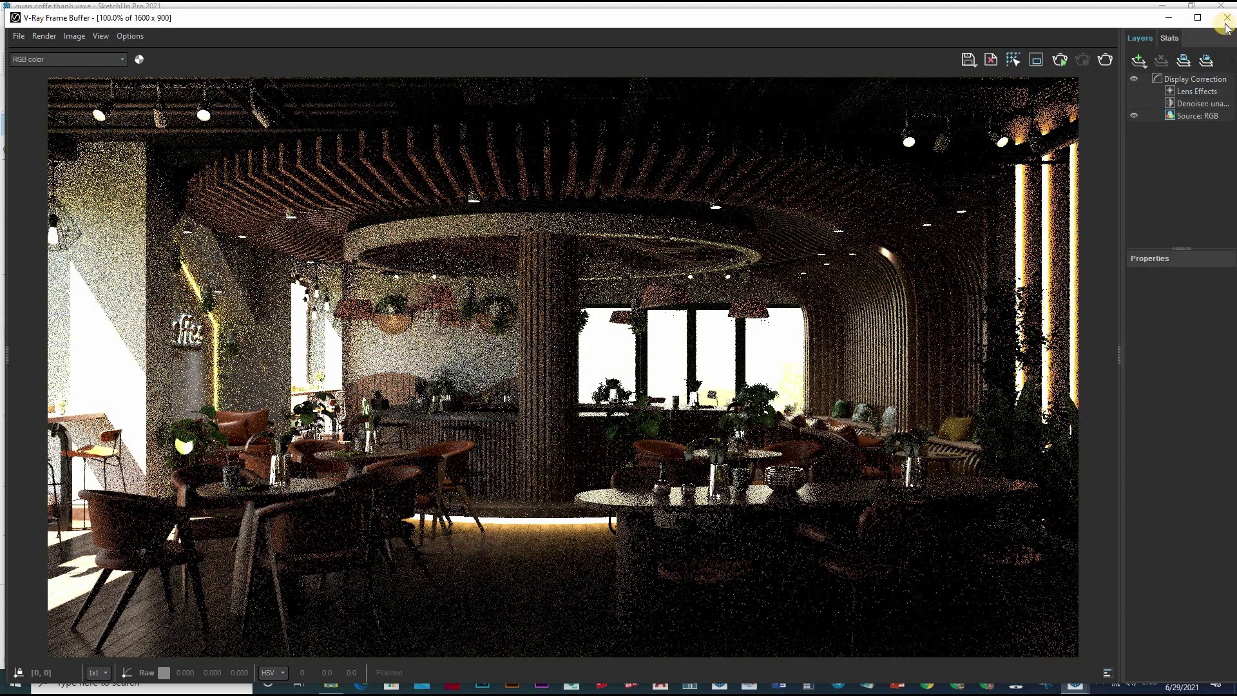
{"action": "key", "text": "alt+Tab"}
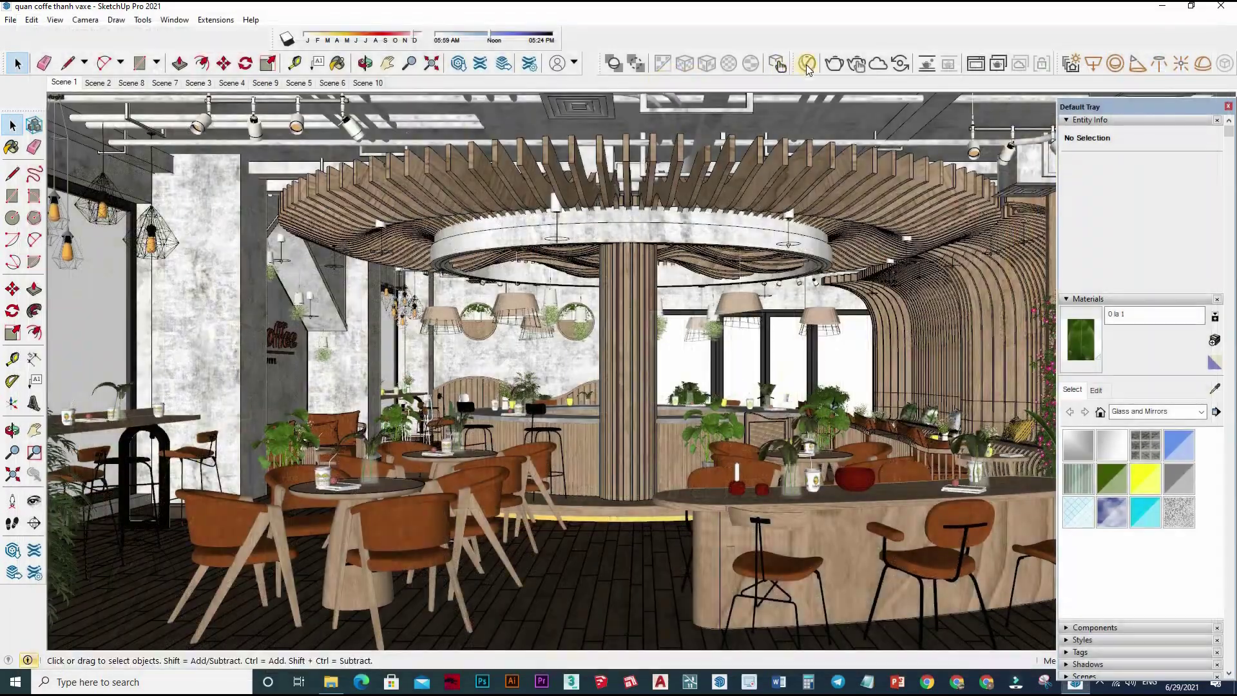
Step: Set the Dome Light's intensity to 10 and close the V-Ray Asset Editor
{"action": "left_click", "coordinate": [809, 64]}
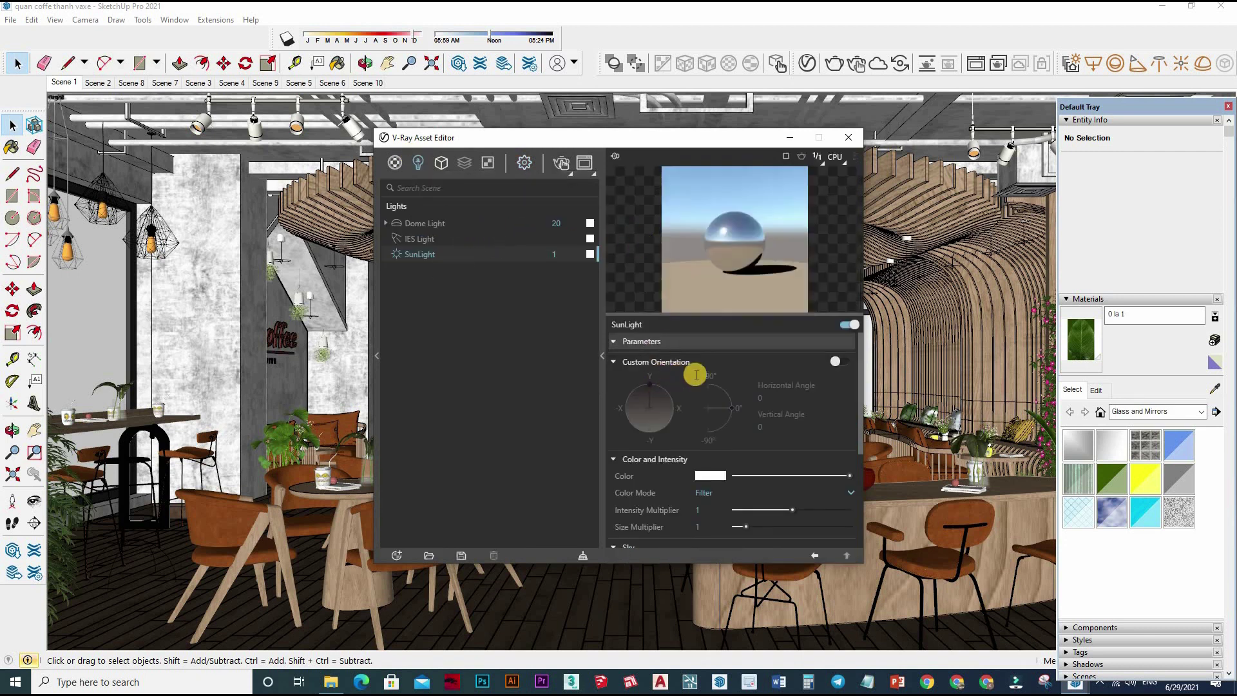
{"action": "key", "text": "Up"}
{"action": "key", "text": "Up"}
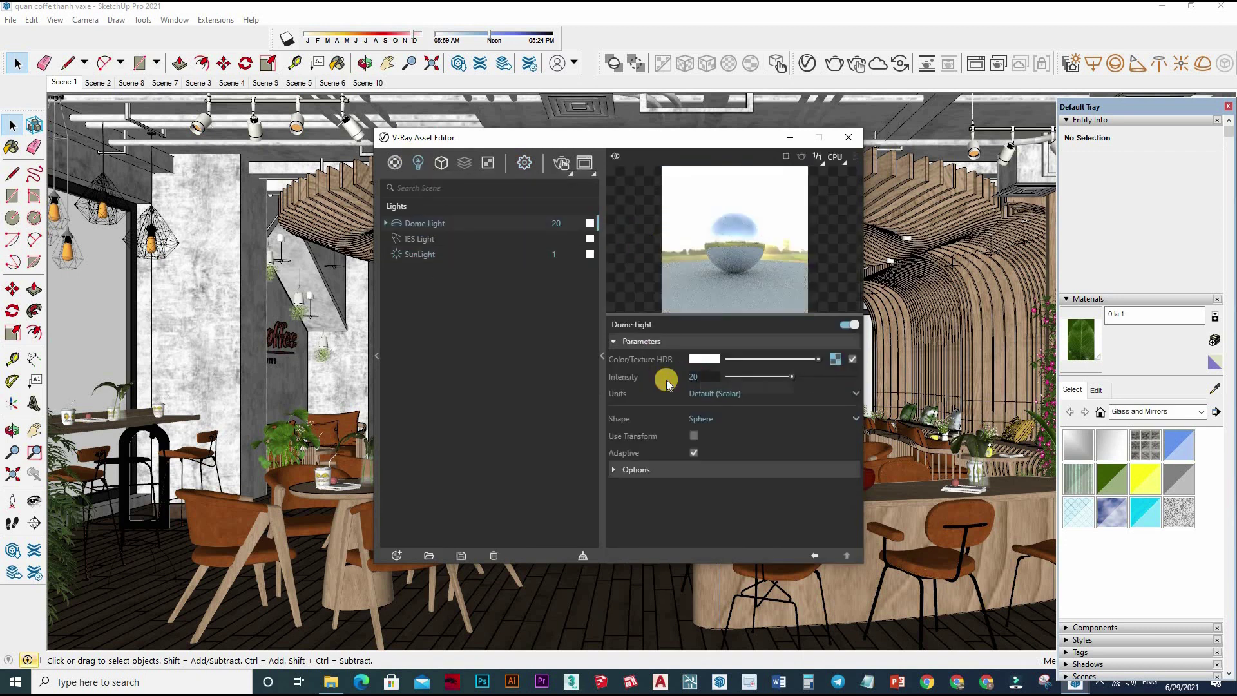
{"action": "type", "text": "10"}
{"action": "key", "text": "Return"}
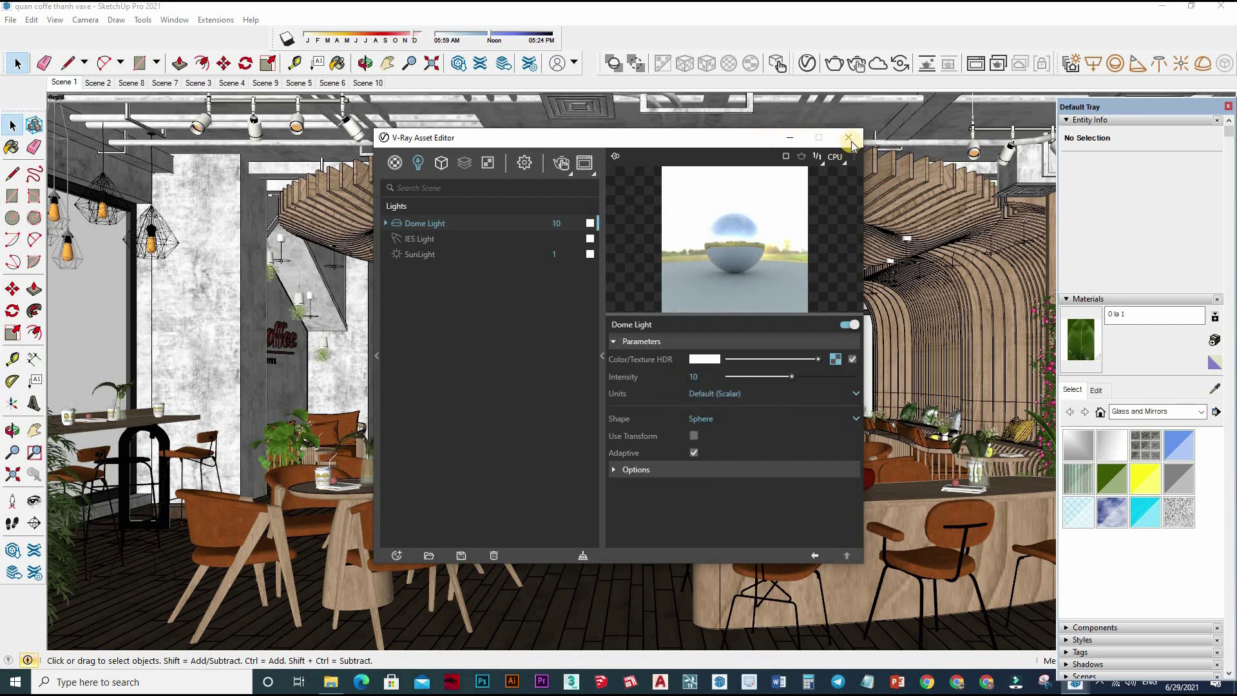
{"action": "left_click", "coordinate": [848, 137]}
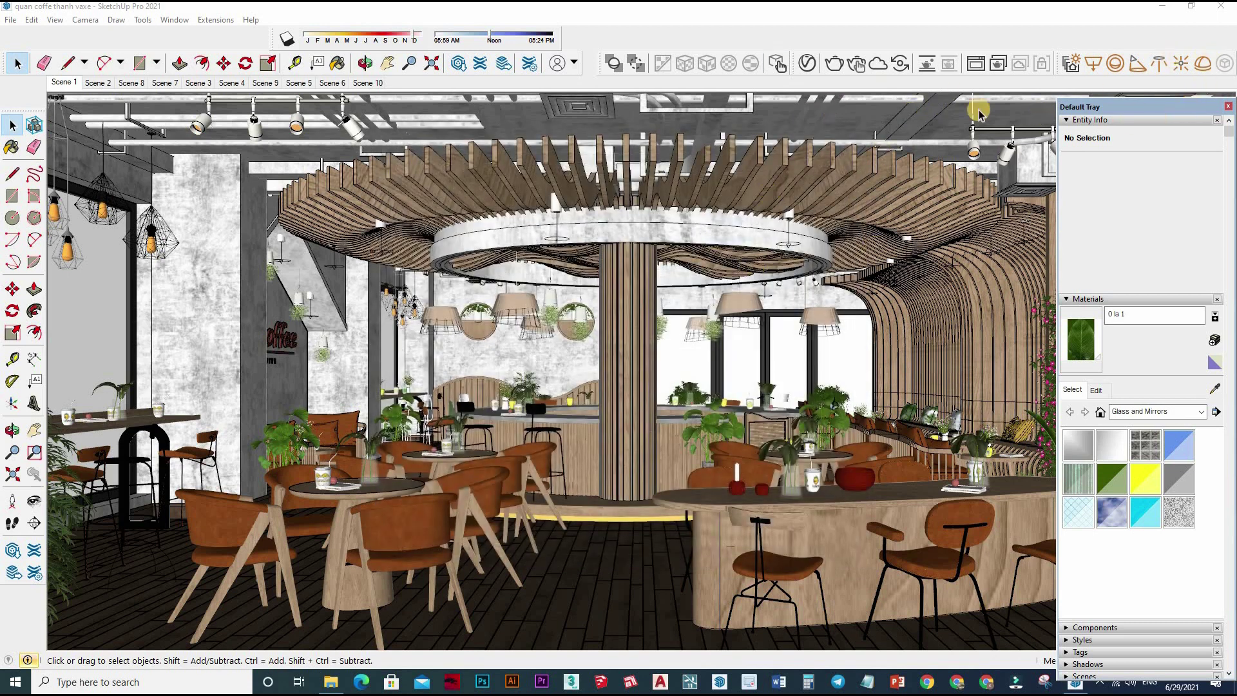
Step: Turn off interactive and progressive rendering and set the render quality's Max Subdivs to 24
{"action": "left_click", "coordinate": [808, 63]}
{"action": "left_click", "coordinate": [523, 163]}
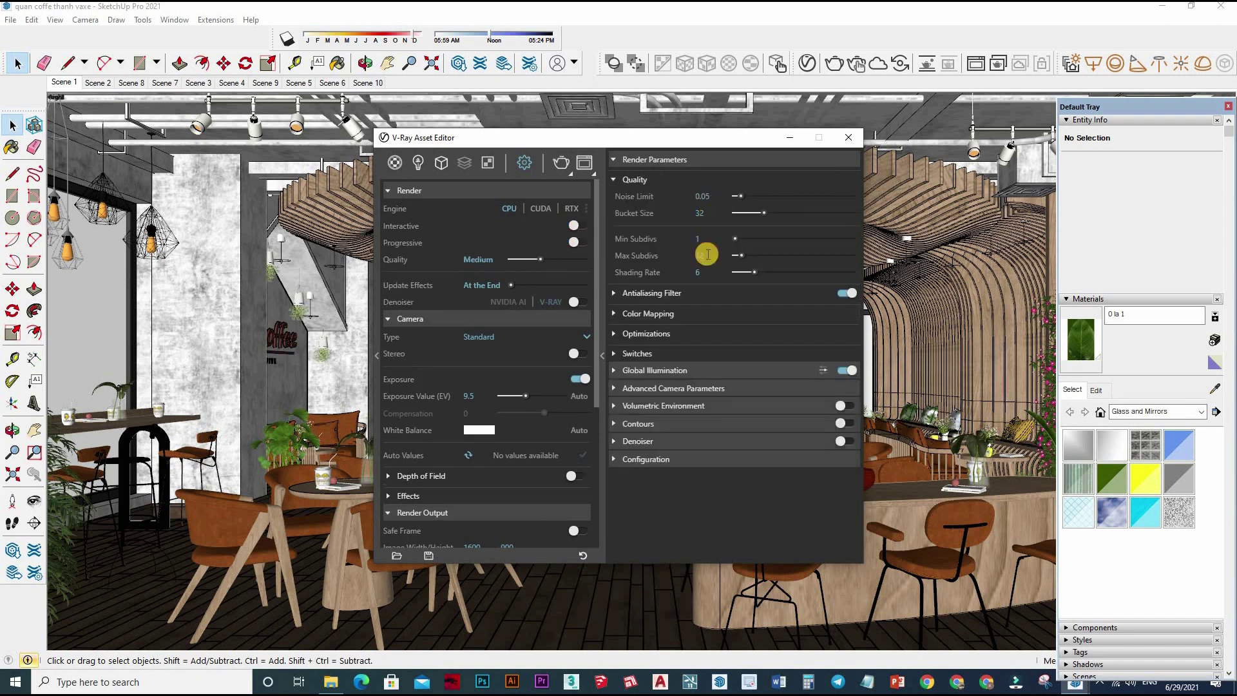
{"action": "left_click", "coordinate": [690, 257]}
{"action": "type", "text": "24"}
{"action": "key", "text": "Return"}
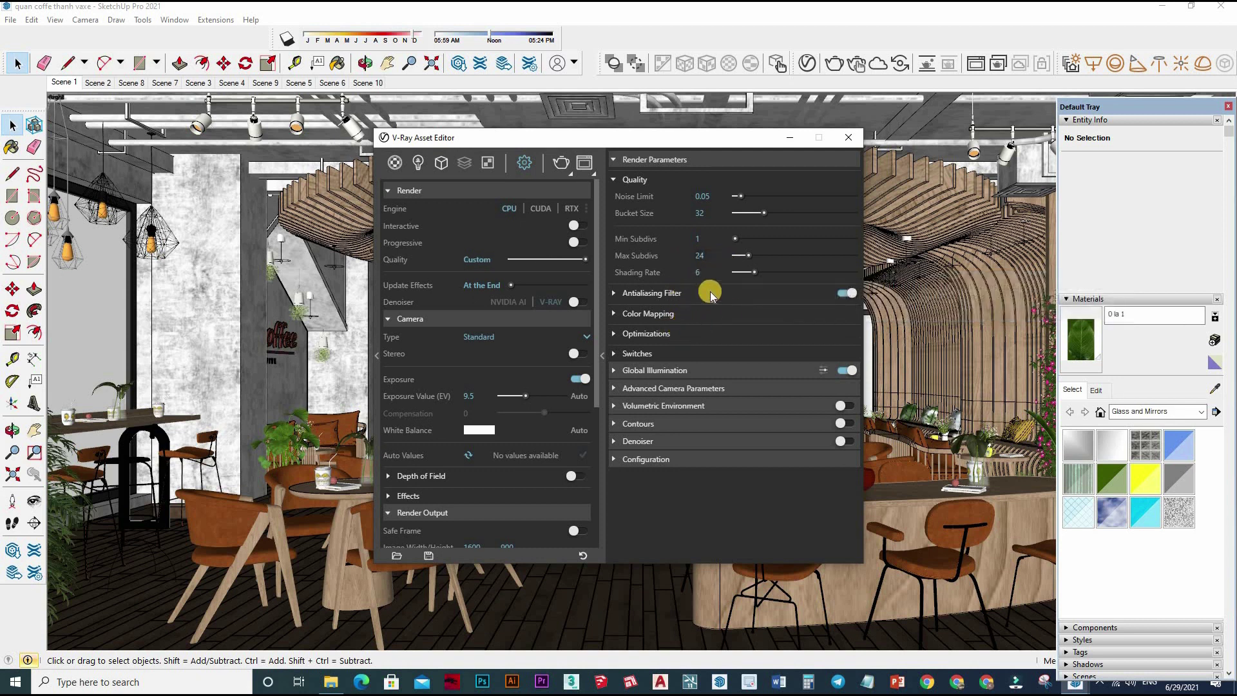
Step: Switch the global illumination primary rays to Irradiance map, with Subdivs 80 and Interpolation 50
{"action": "left_click", "coordinate": [710, 388]}
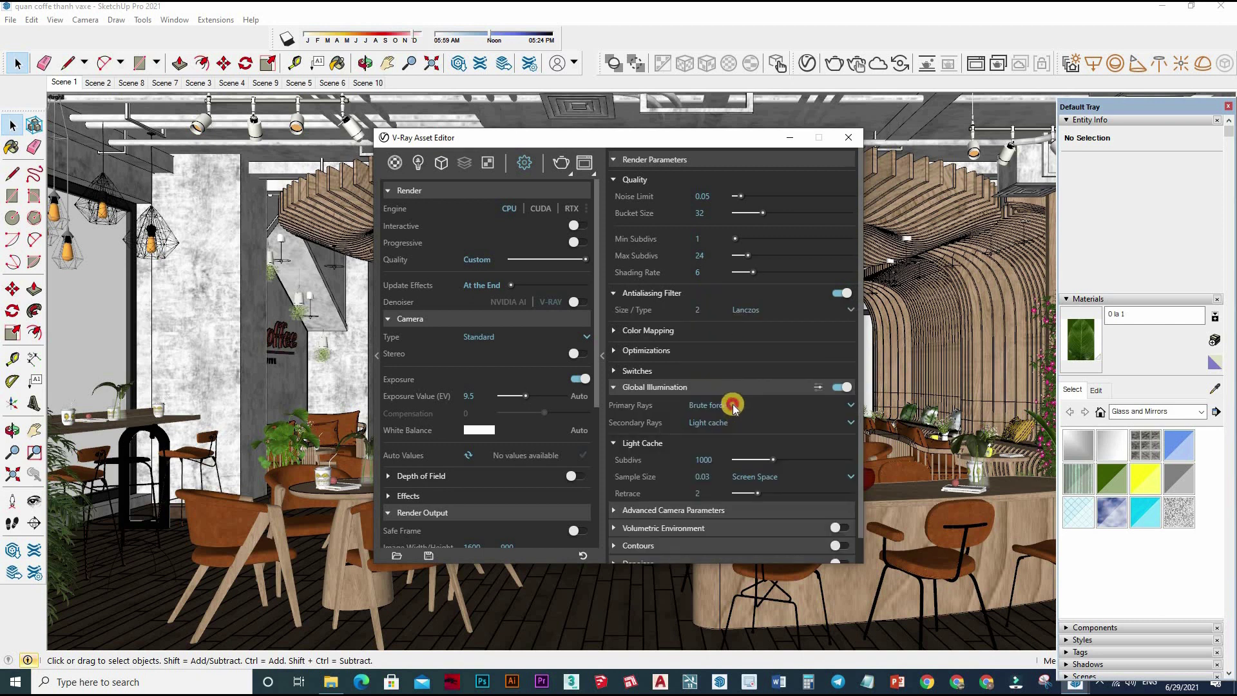
{"action": "left_click", "coordinate": [744, 405]}
{"action": "left_click", "coordinate": [728, 424]}
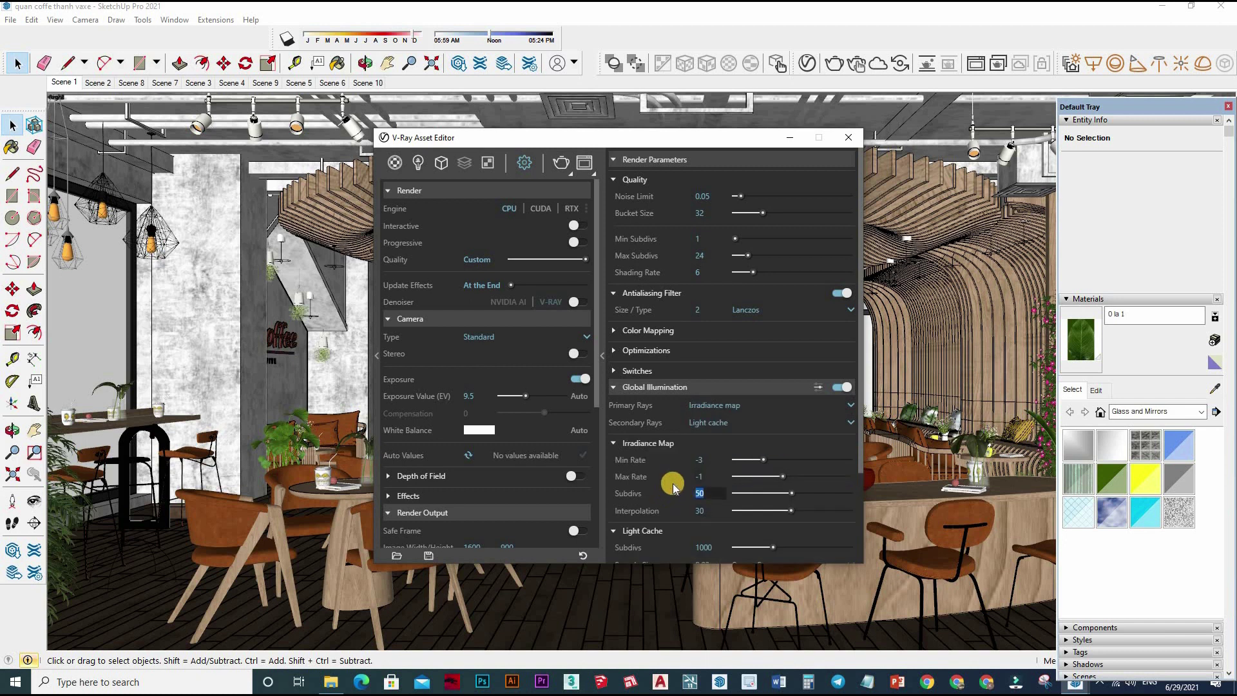
{"action": "type", "text": "8"}
{"action": "left_click", "coordinate": [683, 512]}
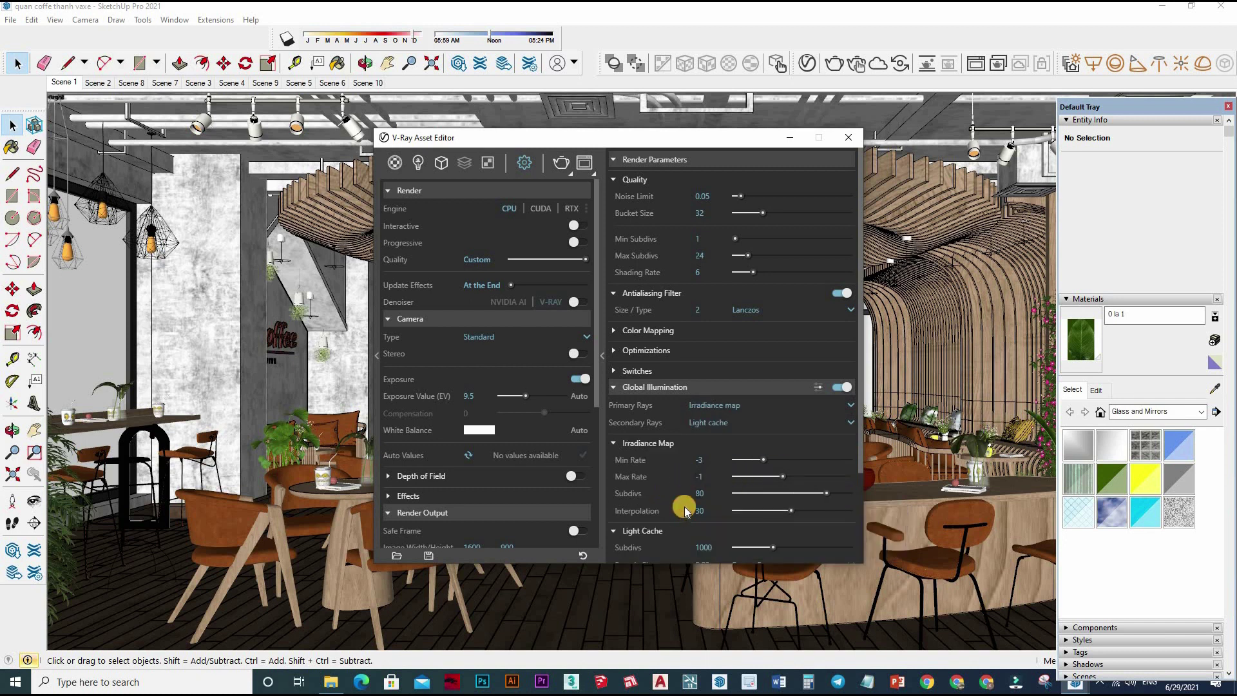
{"action": "type", "text": "50"}
{"action": "key", "text": "Return"}
Step: Set the Light Cache Subdivs to 1300 and its Sample Size to 0.01, then close the V-Ray Asset Editor
{"action": "type", "text": "3"}
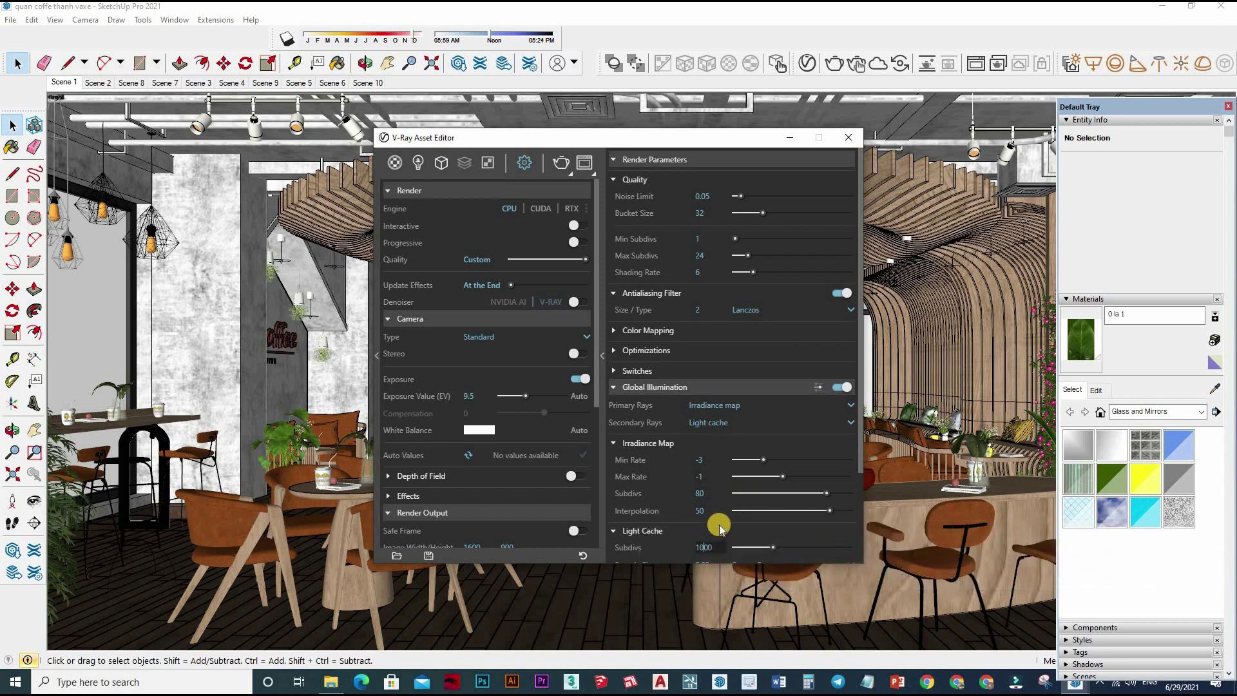
{"action": "key", "text": "Return"}
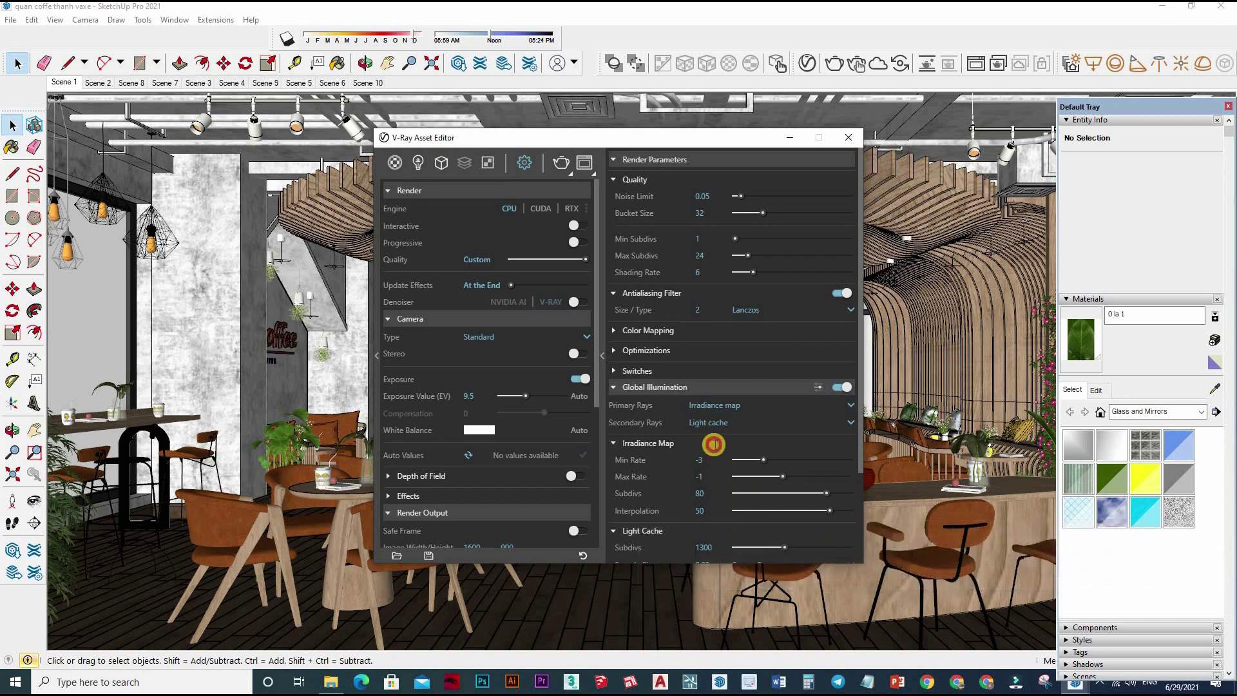
{"action": "scroll", "coordinate": [725, 451], "scroll_direction": "down", "scroll_amount": 3}
{"action": "type", "text": "0.0"}
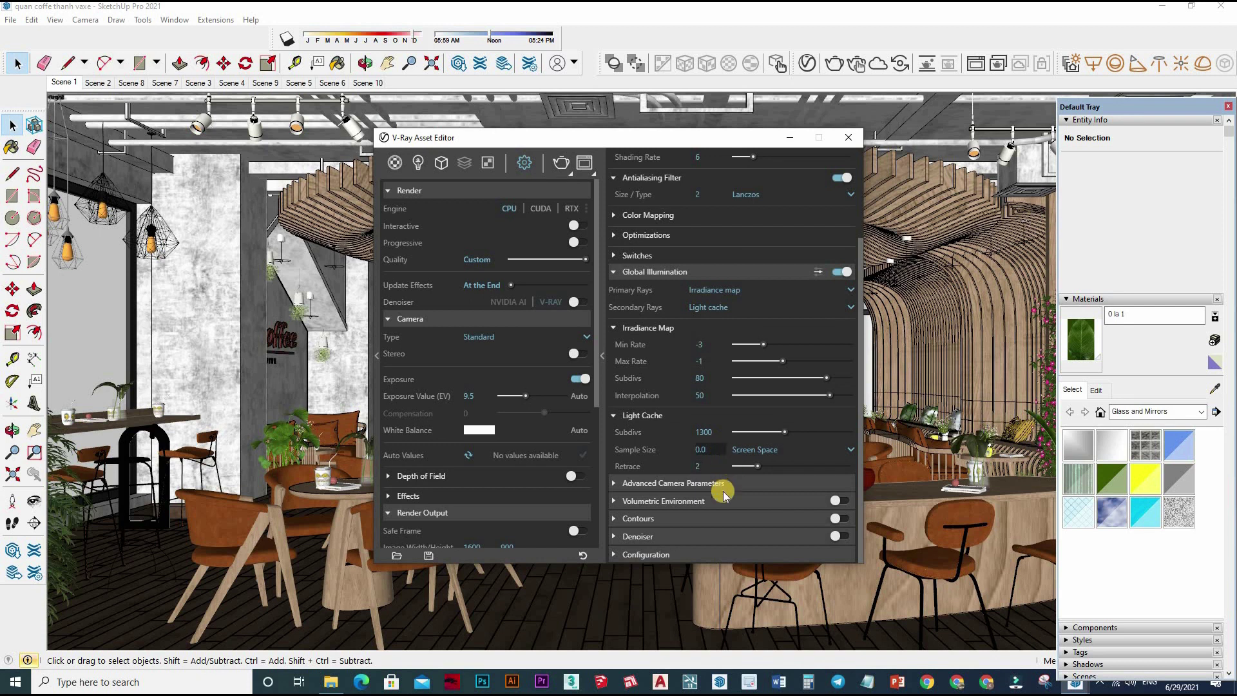
{"action": "type", "text": "1"}
{"action": "scroll", "coordinate": [712, 320], "scroll_direction": "up", "scroll_amount": 3}
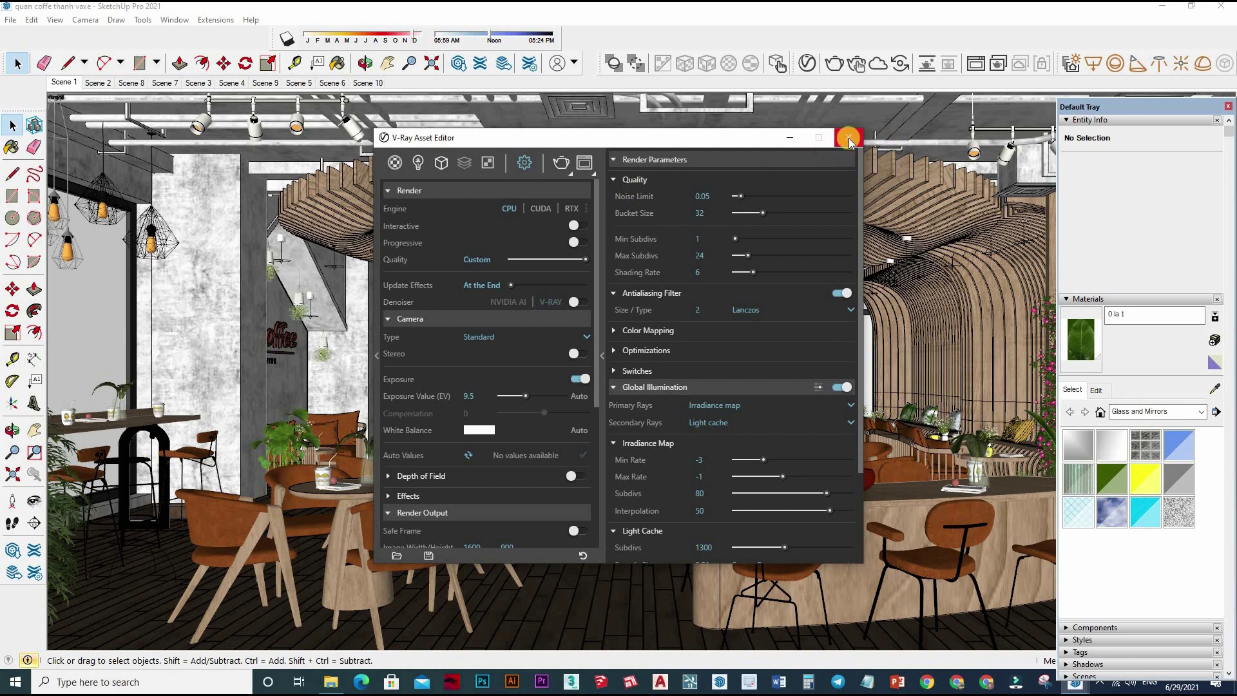
{"action": "left_click", "coordinate": [849, 138]}
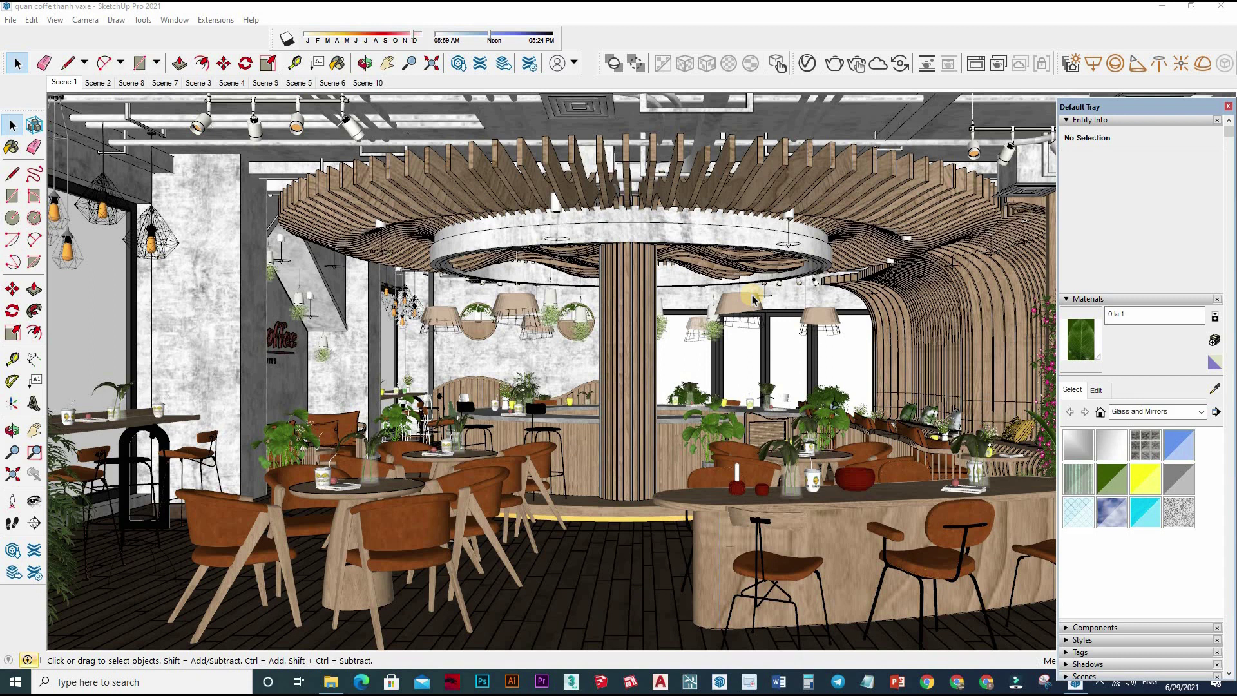
Step: Turn on Safe Frame in the V-Ray render output settings and close the Asset Editor
{"action": "left_click", "coordinate": [807, 62]}
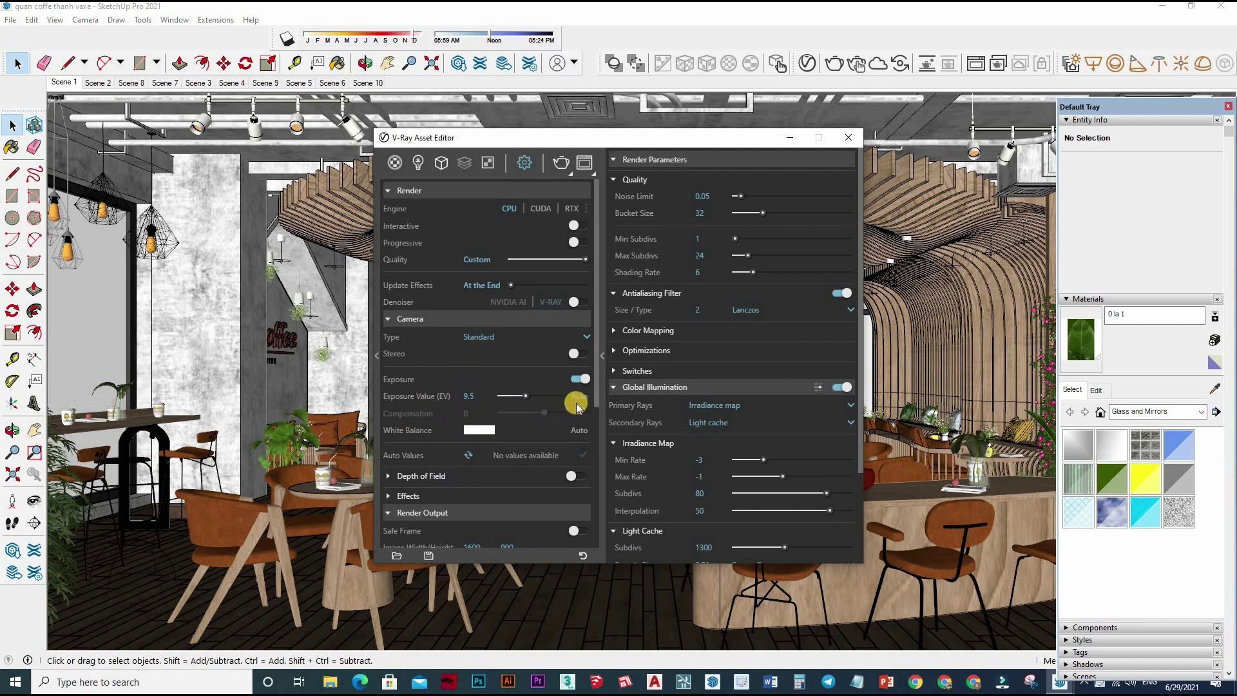
{"action": "scroll", "coordinate": [577, 406], "scroll_direction": "down", "scroll_amount": 4}
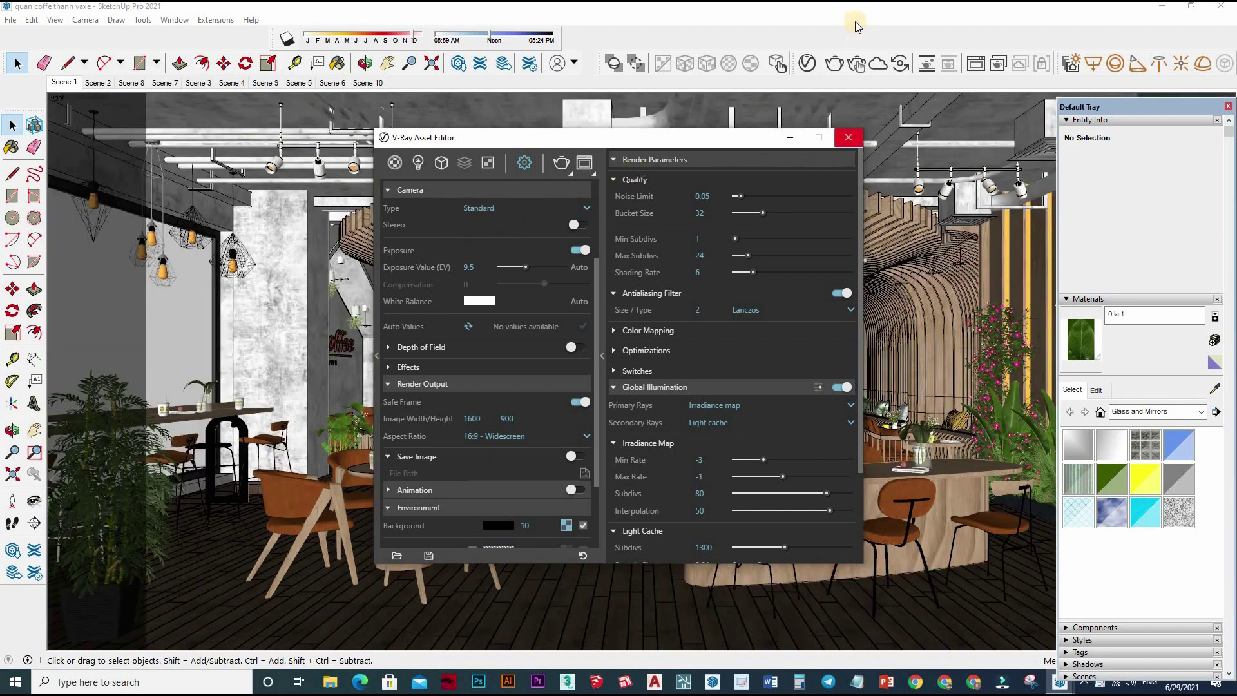
{"action": "left_click", "coordinate": [847, 138]}
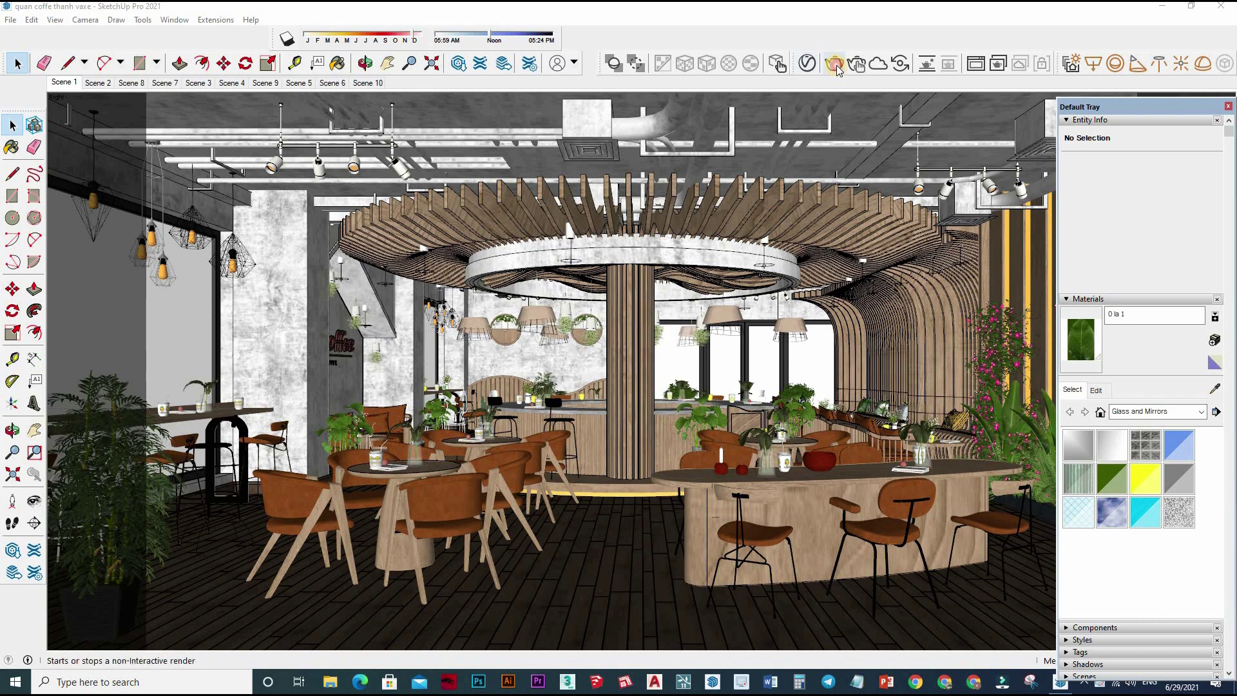
Step: Start the non-interactive production render of Scene 1 and maximise the V-Ray Frame Buffer window
{"action": "left_click", "coordinate": [837, 65]}
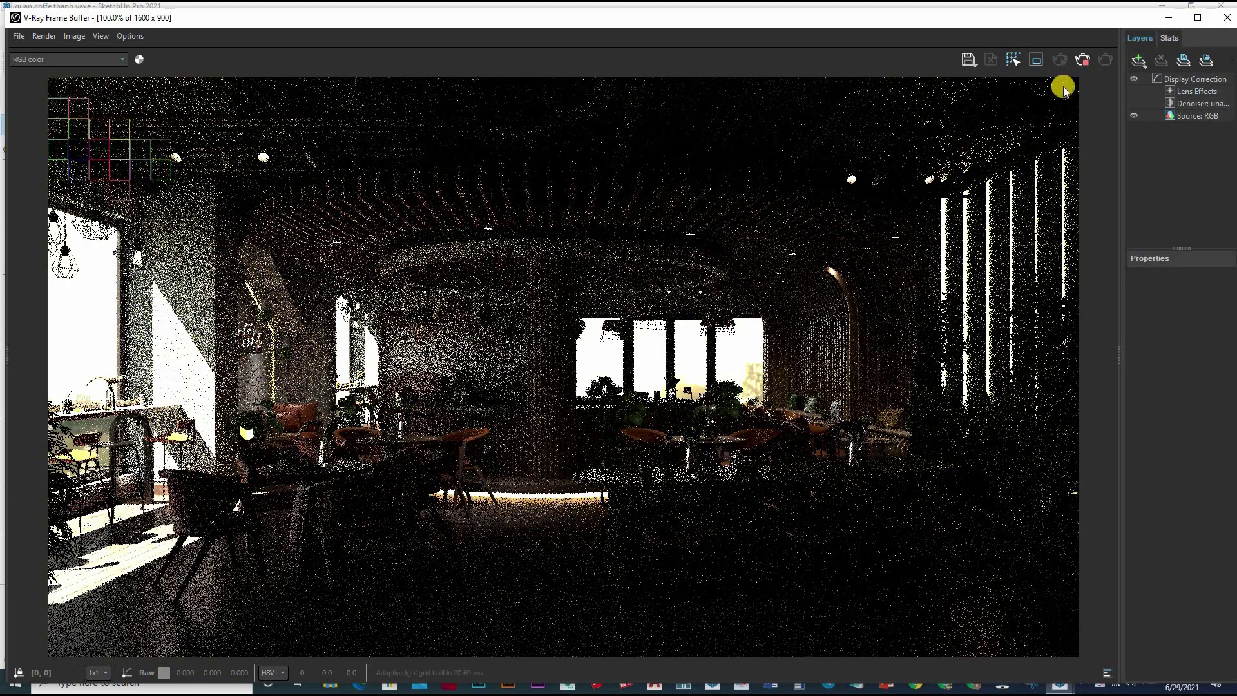
{"action": "left_click", "coordinate": [1197, 18]}
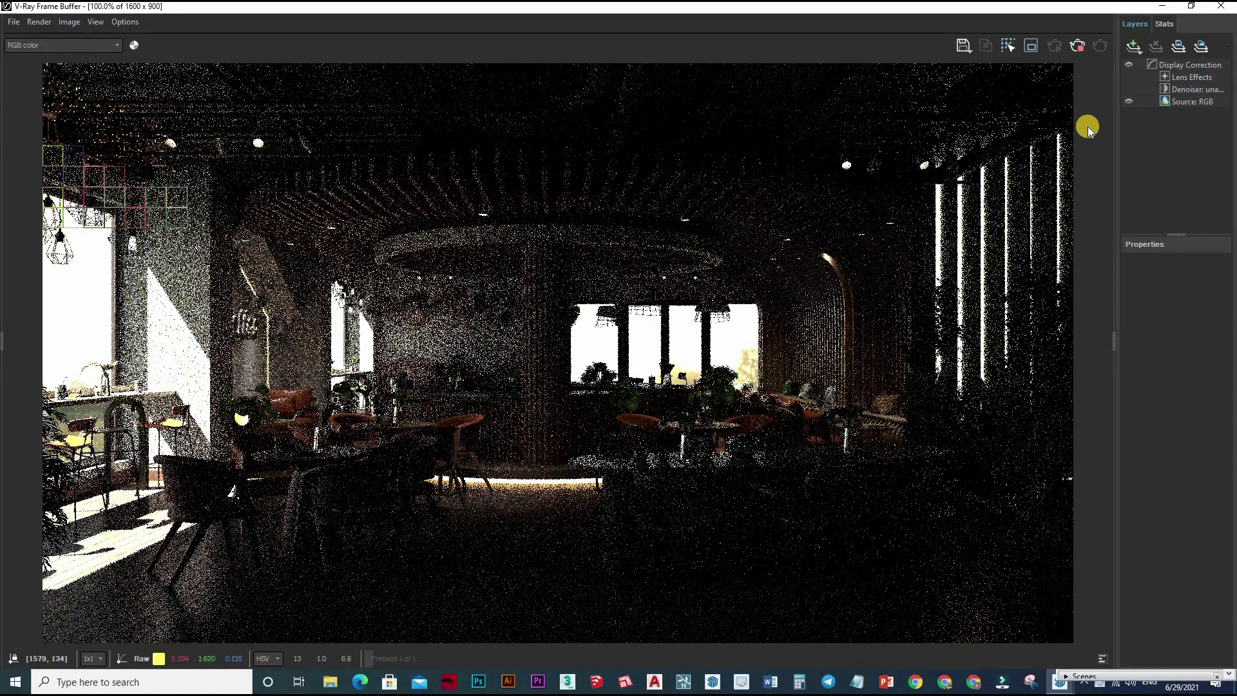